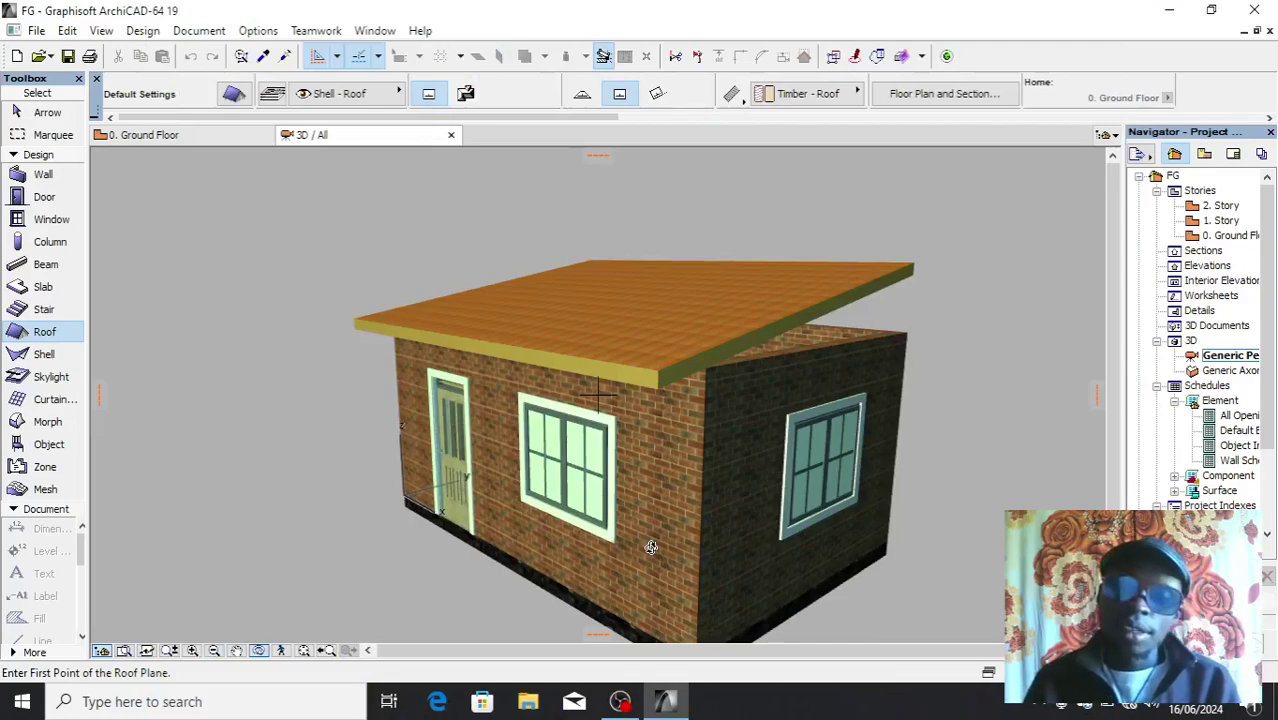
Select the roof and set its top surface override to Roof Tiles - Dutch in the roof selection settings.
{"action": "scroll", "coordinate": [623, 451], "scroll_direction": "down", "scroll_amount": 2}
{"action": "left_click_drag", "start_coordinate": [791, 525], "coordinate": [394, 316]}
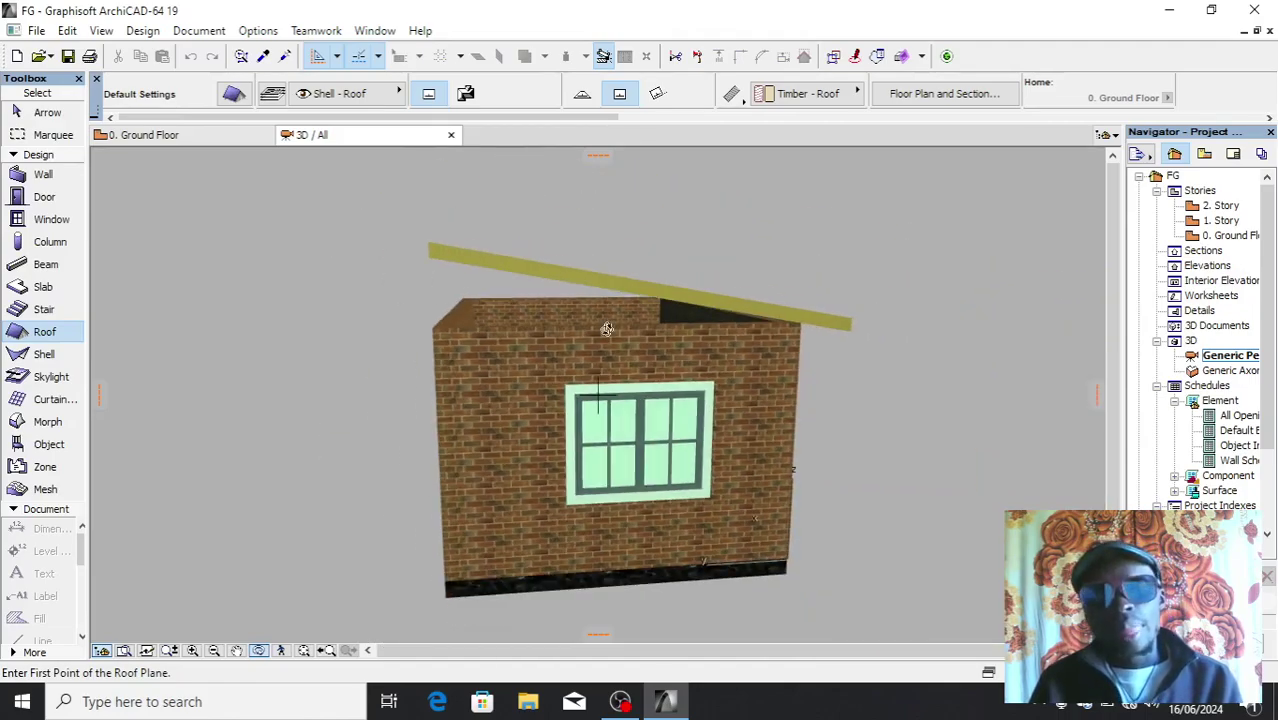
{"action": "left_click_drag", "start_coordinate": [679, 397], "coordinate": [477, 498]}
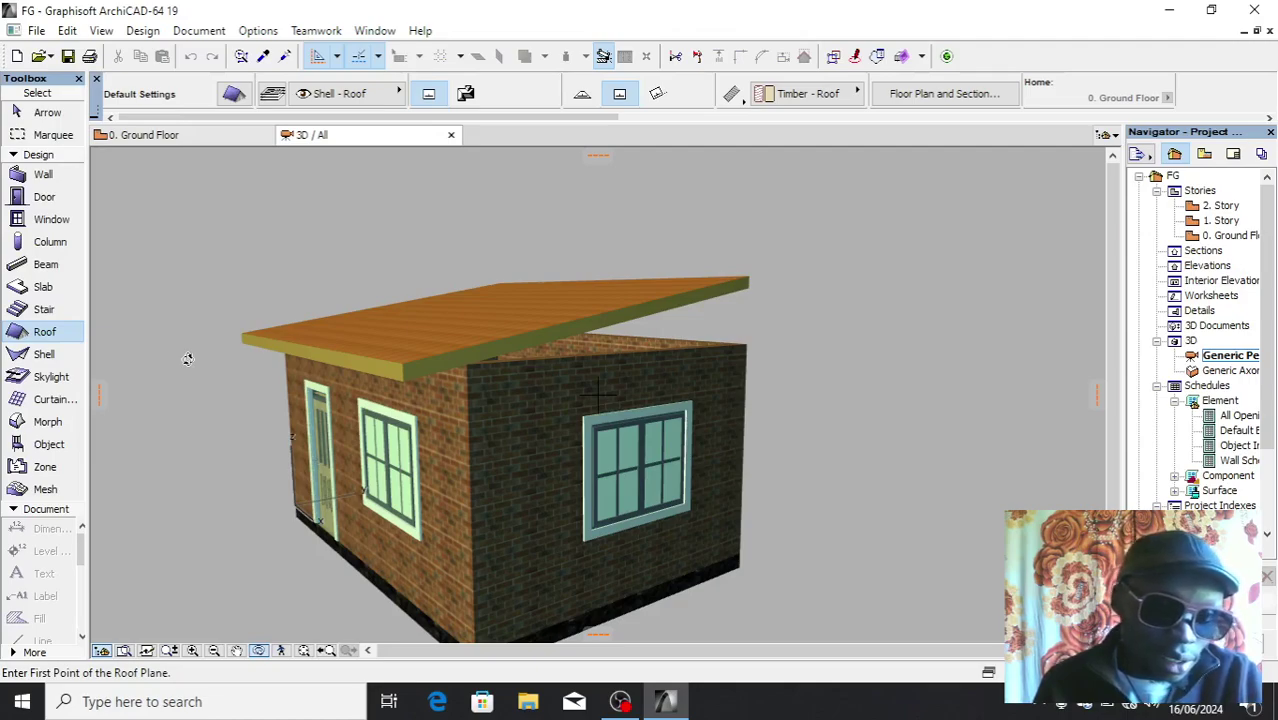
{"action": "key", "text": "ctrl+a"}
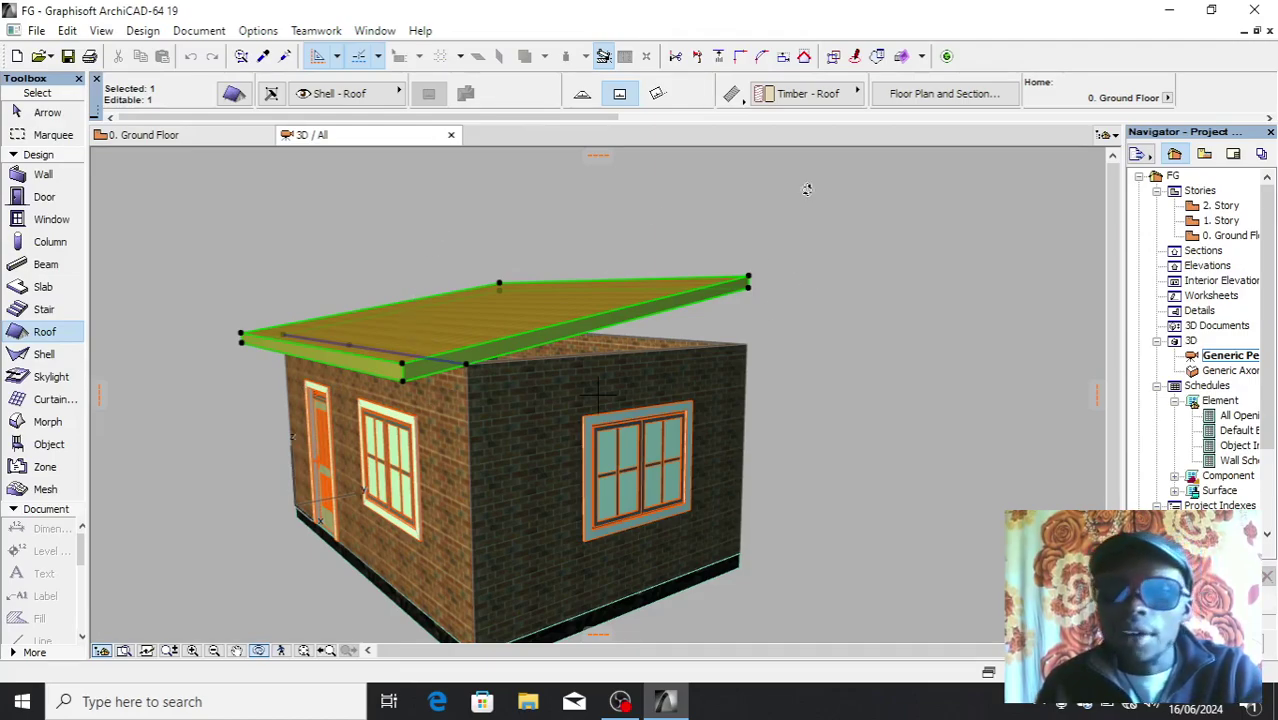
{"action": "right_click", "coordinate": [921, 240]}
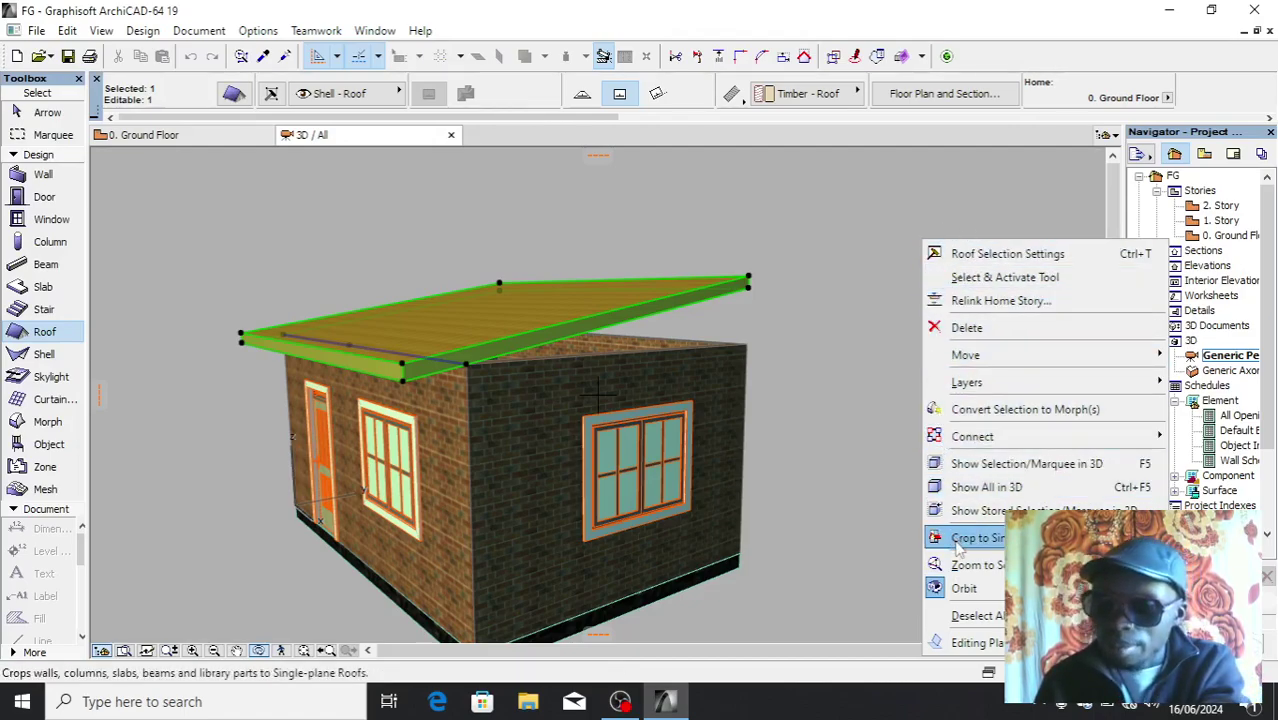
{"action": "left_click", "coordinate": [977, 259]}
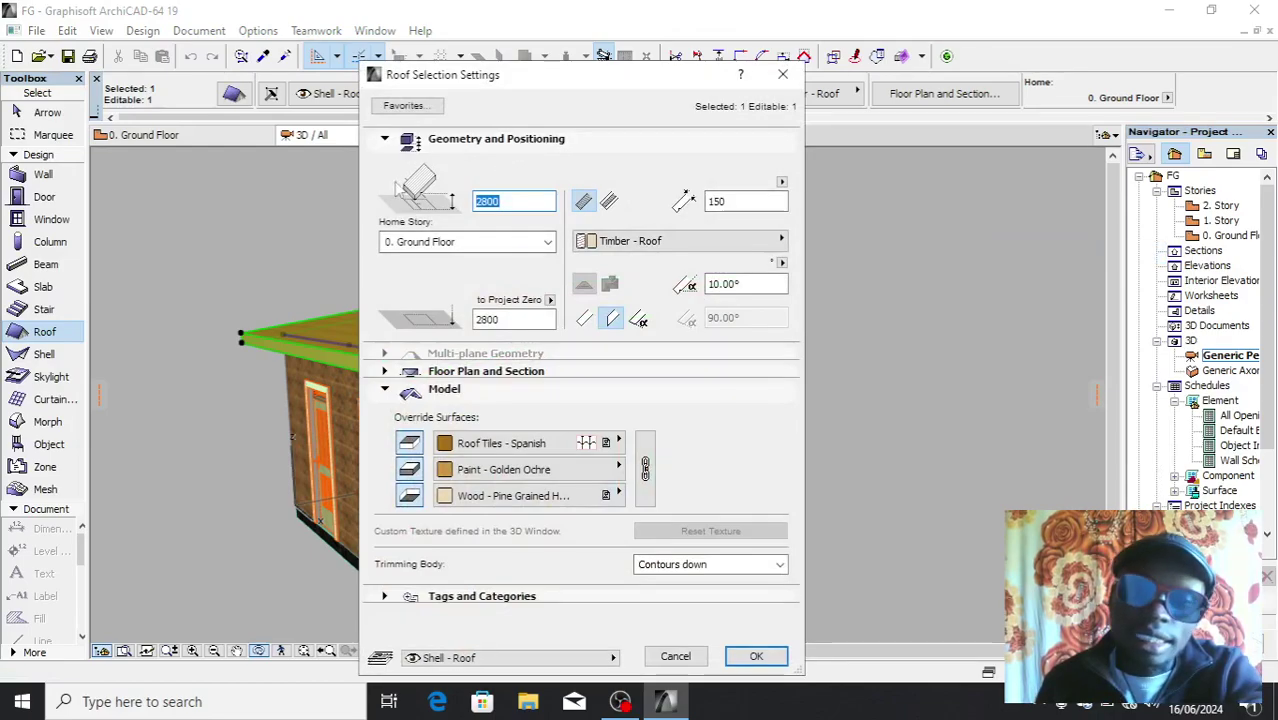
{"action": "left_click_drag", "start_coordinate": [511, 76], "coordinate": [829, 91]}
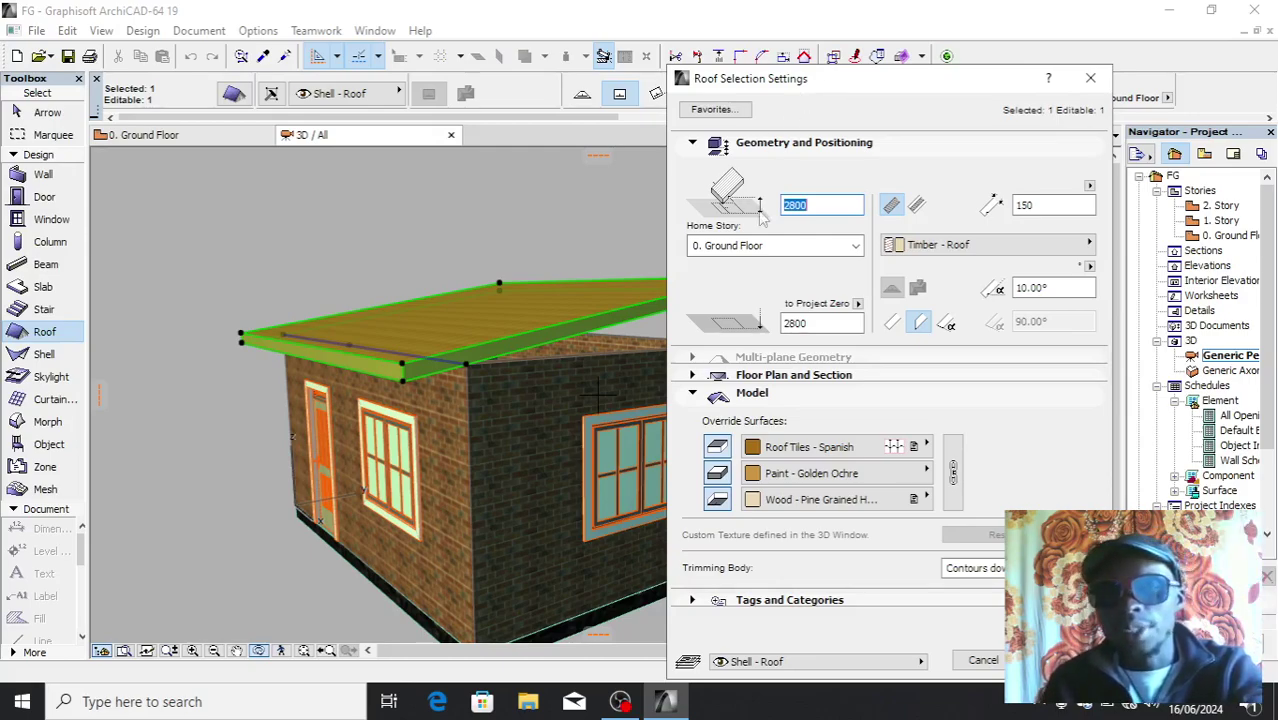
{"action": "left_click", "coordinate": [814, 447]}
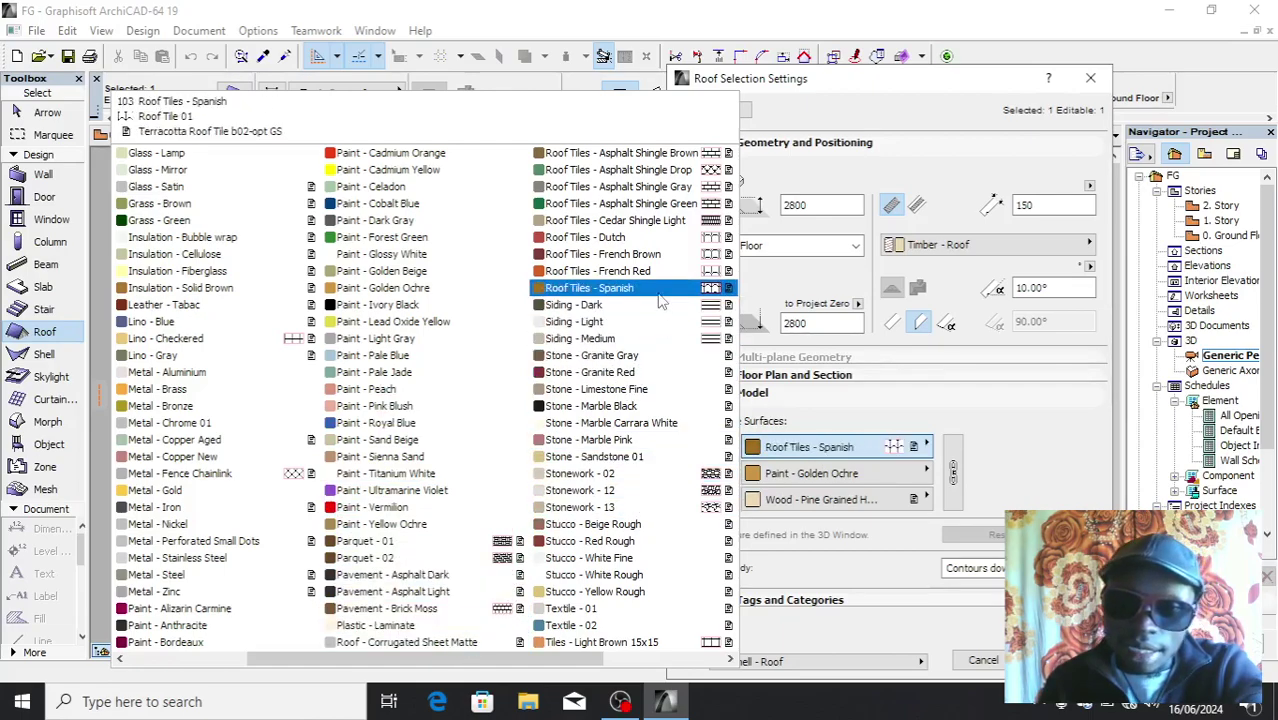
{"action": "left_click", "coordinate": [646, 244]}
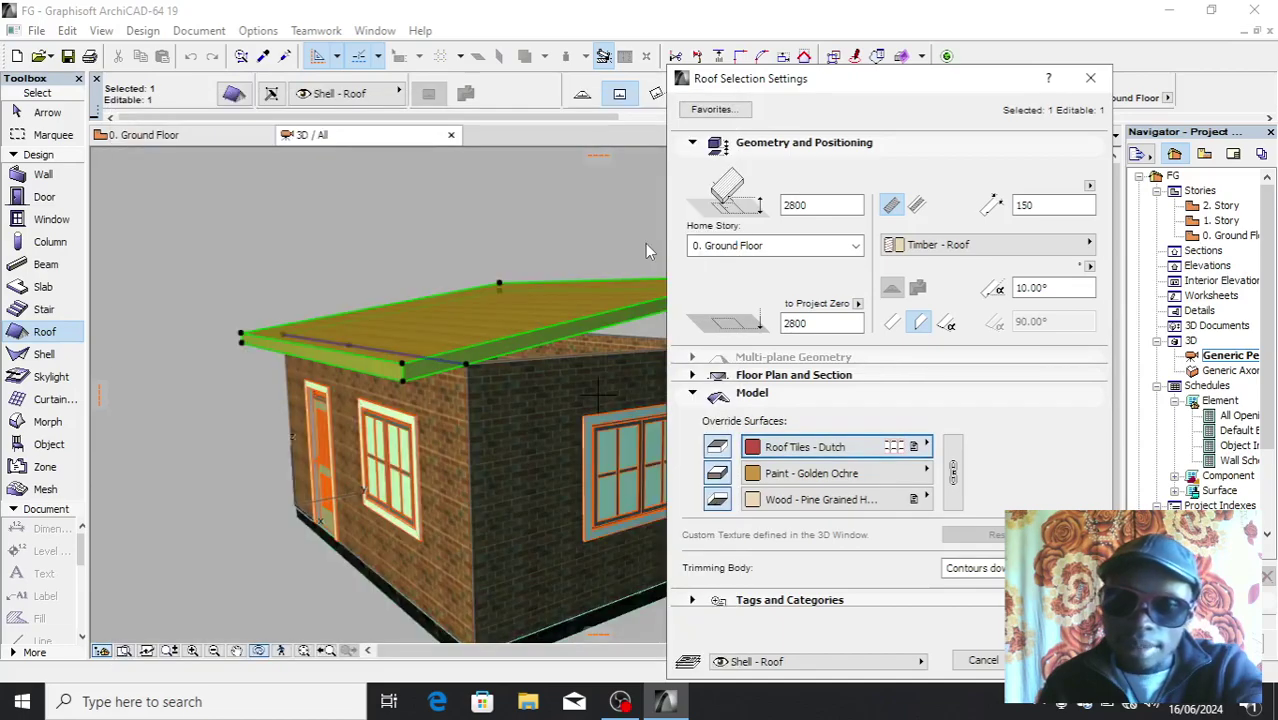
Set the roof's edge surface override to Stucco - White Fine, apply the roof settings and deselect the roof.
{"action": "left_click", "coordinate": [858, 478]}
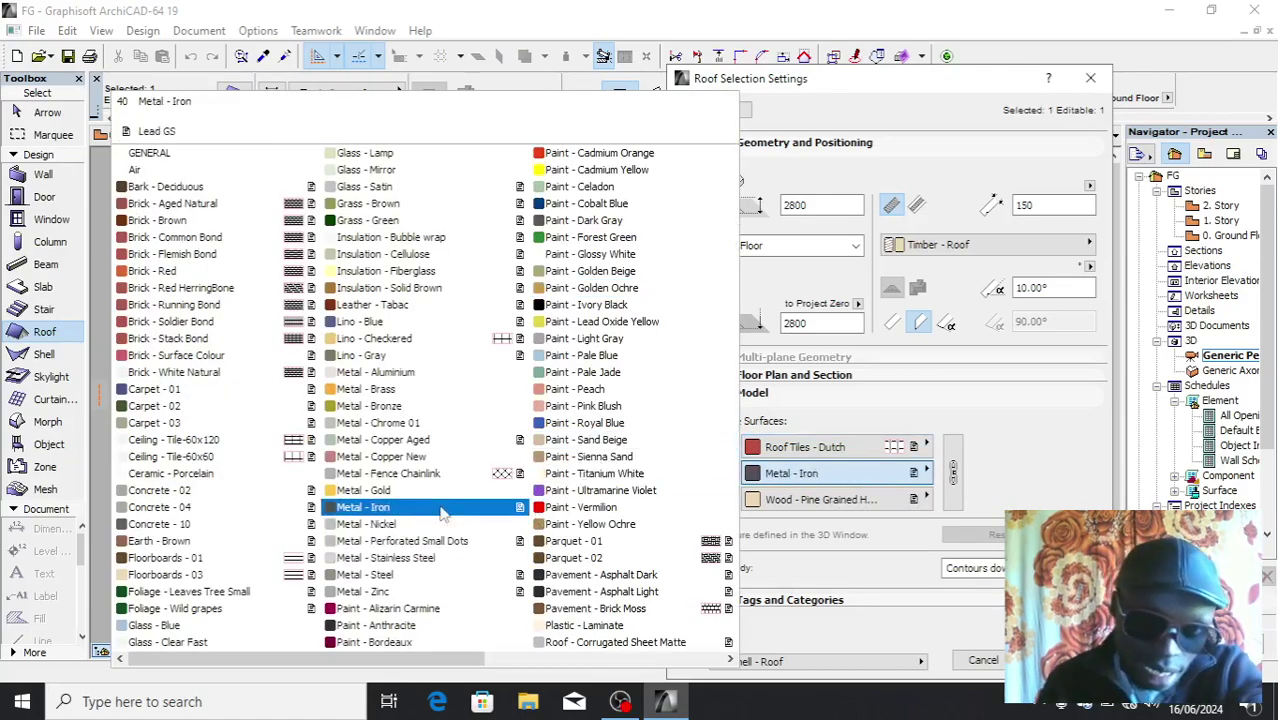
{"action": "scroll", "coordinate": [430, 410], "scroll_direction": "down", "scroll_amount": 2}
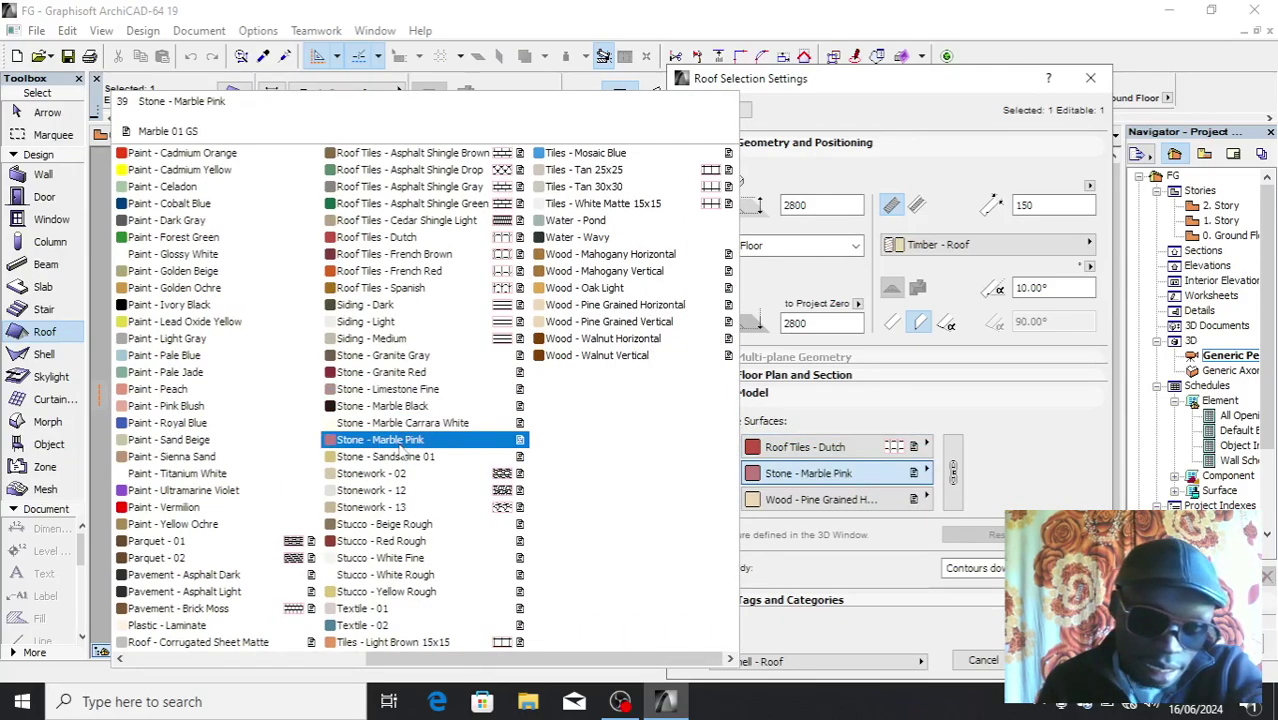
{"action": "left_click", "coordinate": [430, 560]}
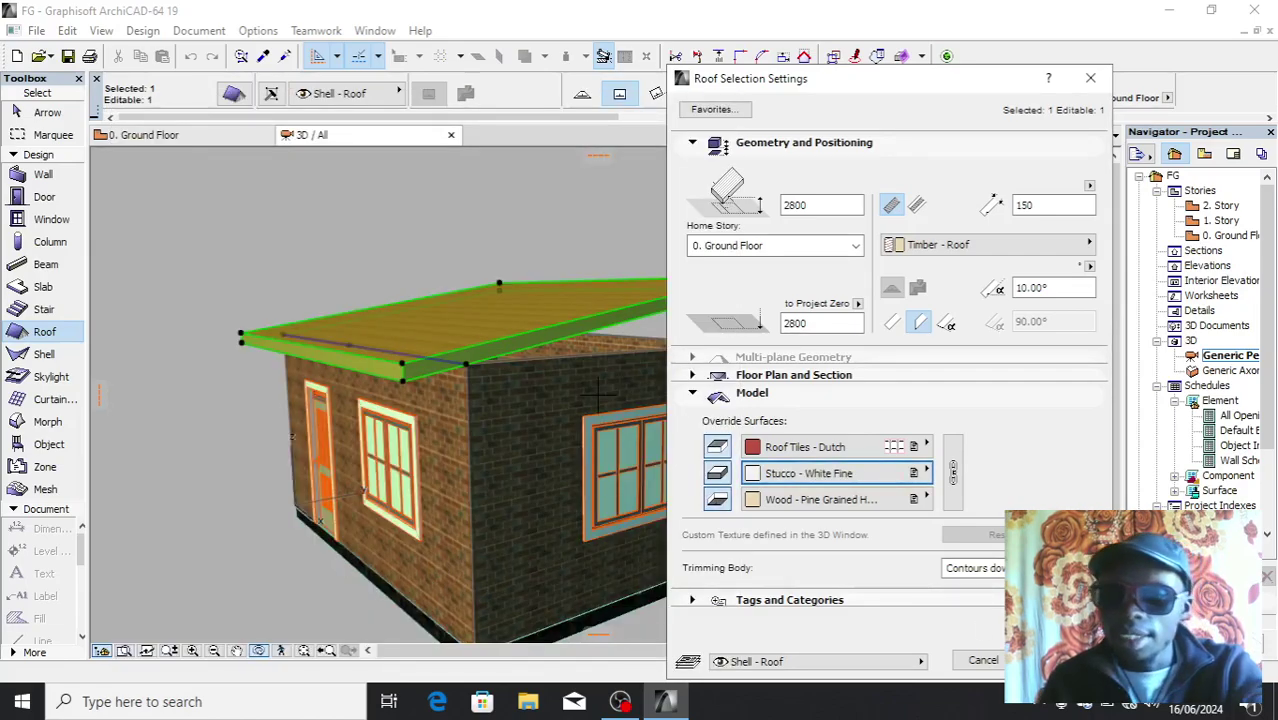
{"action": "left_click", "coordinate": [1048, 661]}
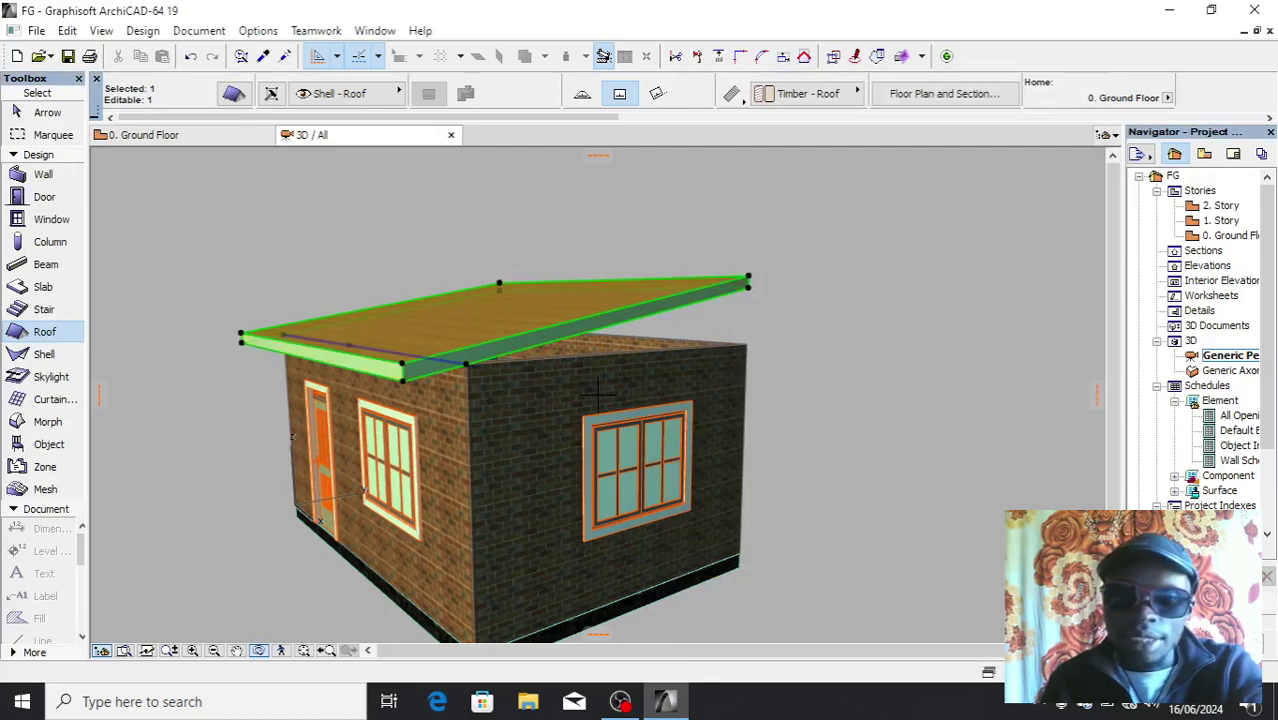
{"action": "left_click", "coordinate": [878, 323]}
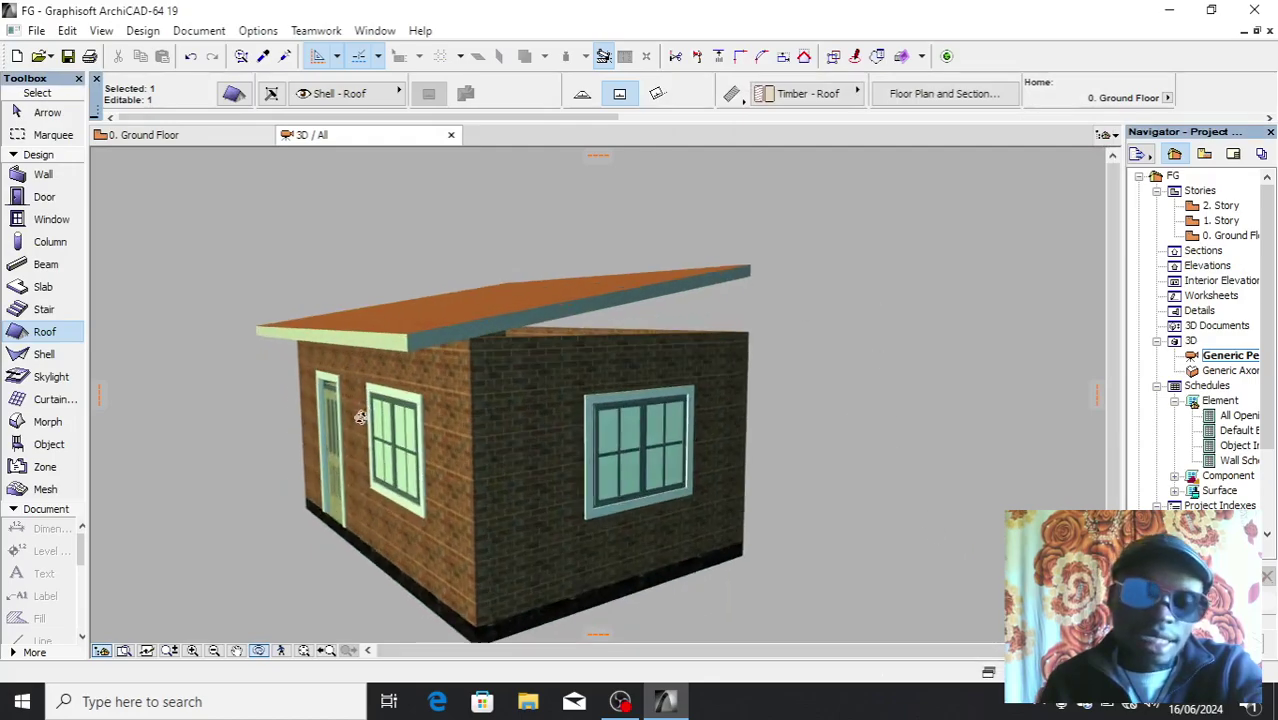
Examine the resurfaced roof and the walls beneath it from all sides of the house in 3D.
{"action": "left_click_drag", "start_coordinate": [276, 420], "coordinate": [870, 419]}
{"action": "scroll", "coordinate": [870, 419], "scroll_direction": "up", "scroll_amount": 5}
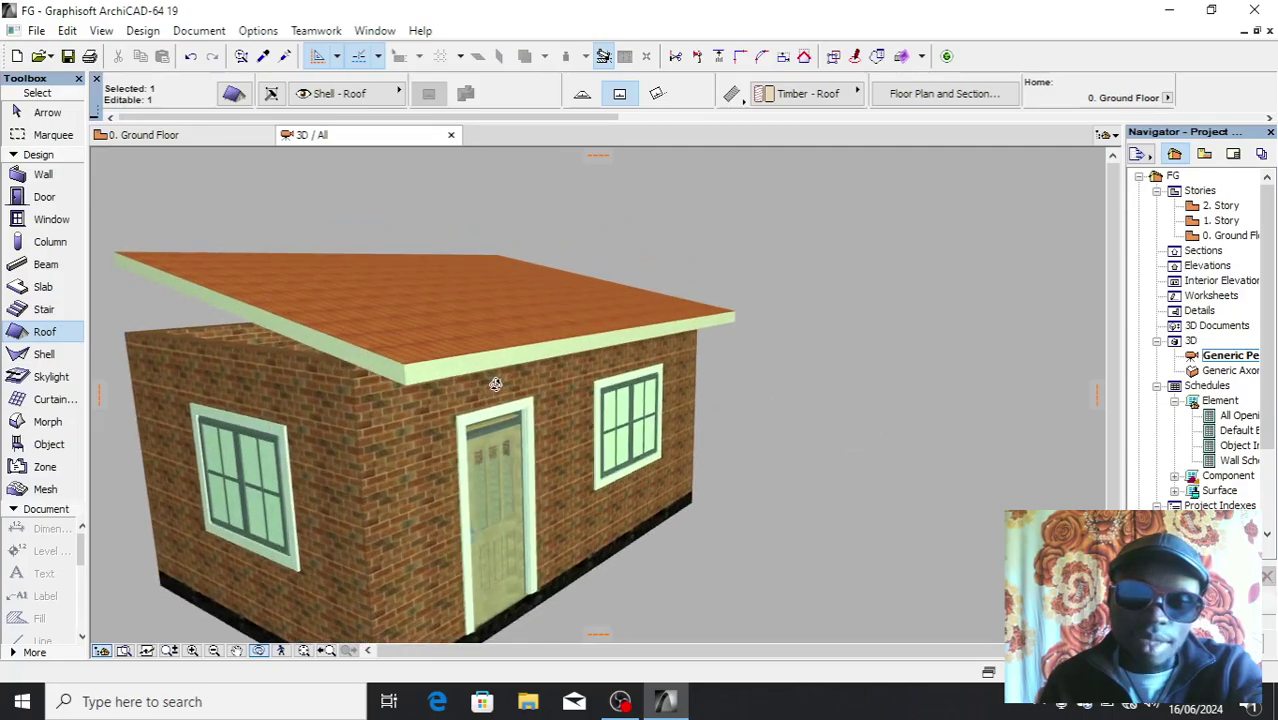
{"action": "left_click_drag", "start_coordinate": [493, 335], "coordinate": [663, 391]}
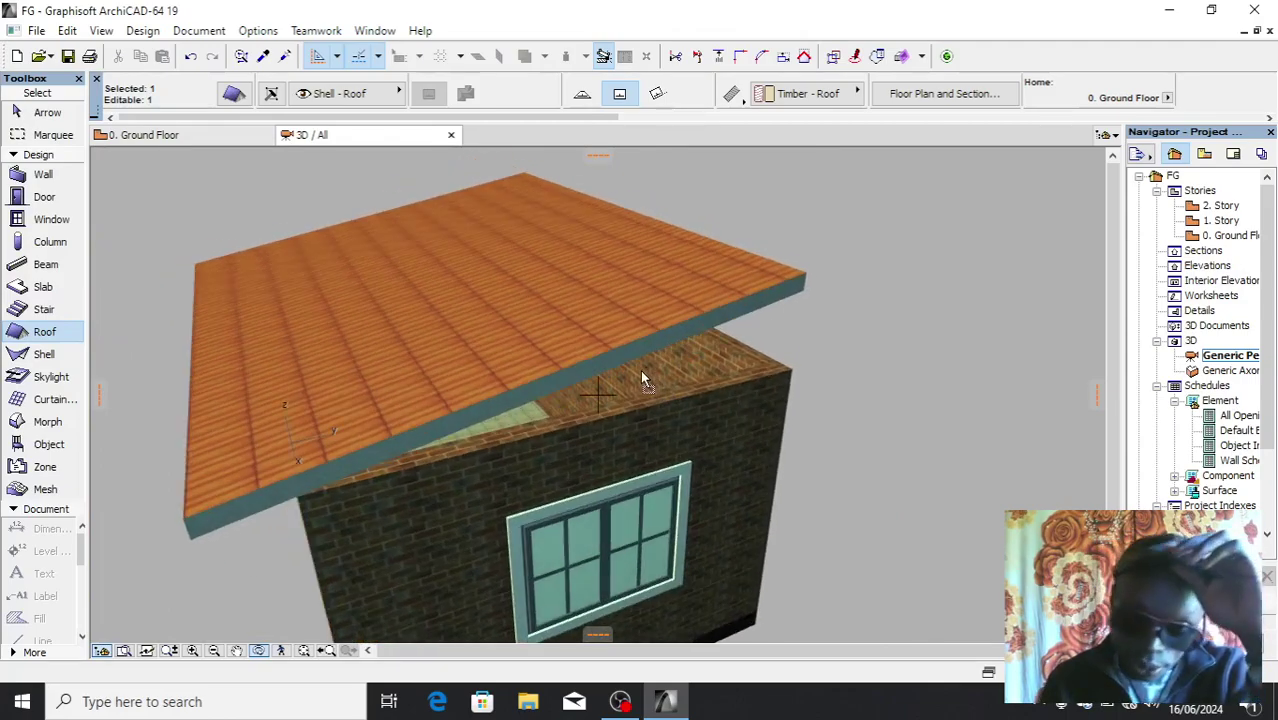
{"action": "left_click_drag", "start_coordinate": [874, 441], "coordinate": [742, 314]}
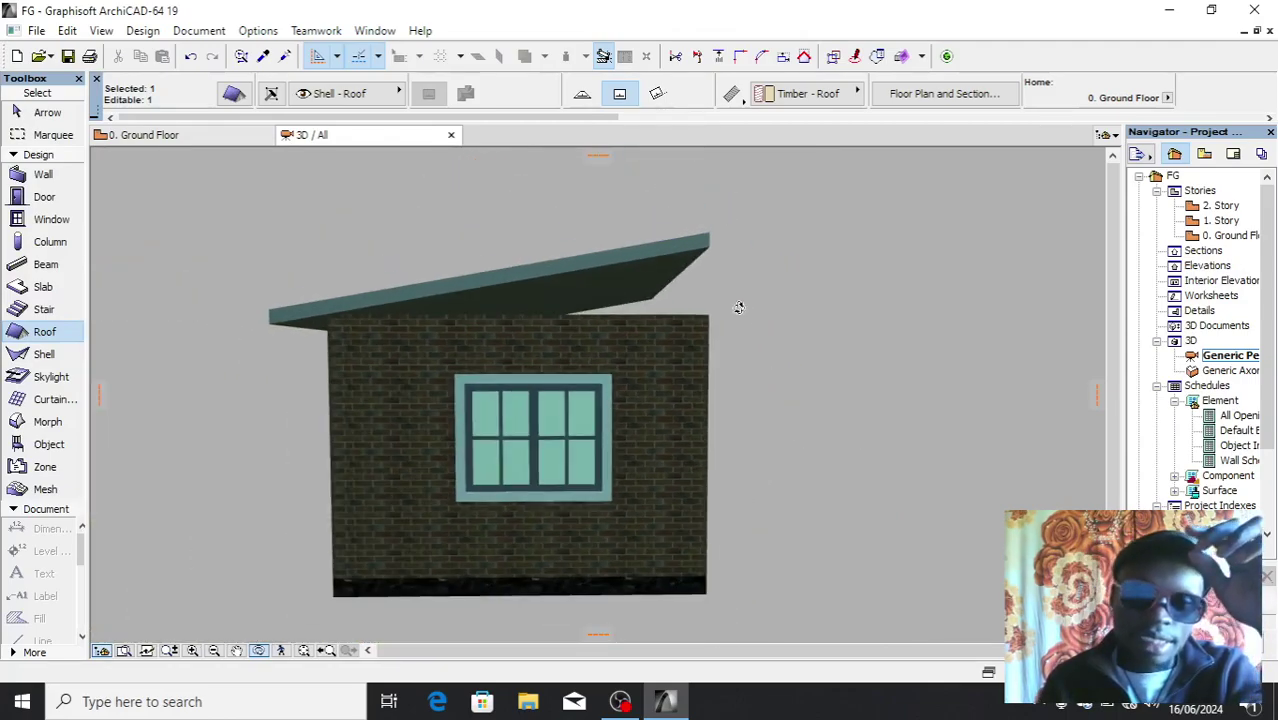
{"action": "left_click_drag", "start_coordinate": [519, 294], "coordinate": [630, 365]}
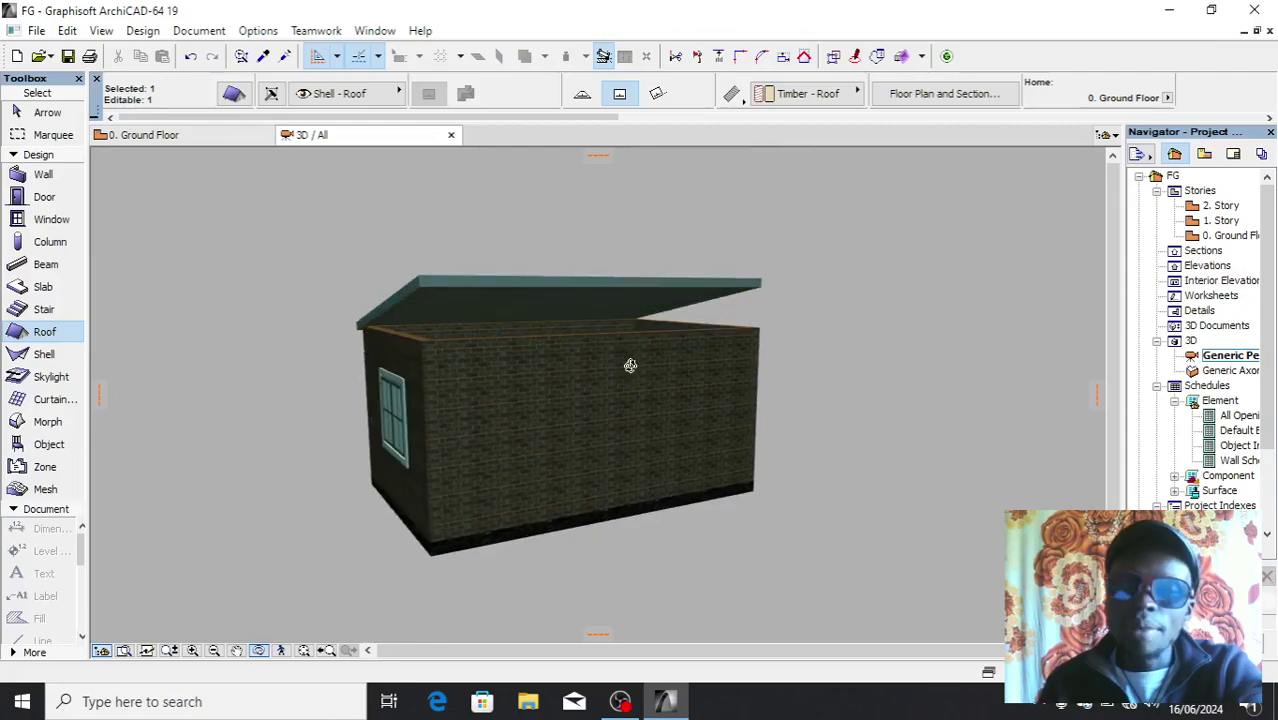
{"action": "left_click_drag", "start_coordinate": [512, 350], "coordinate": [726, 347]}
{"action": "left_click_drag", "start_coordinate": [509, 354], "coordinate": [645, 338]}
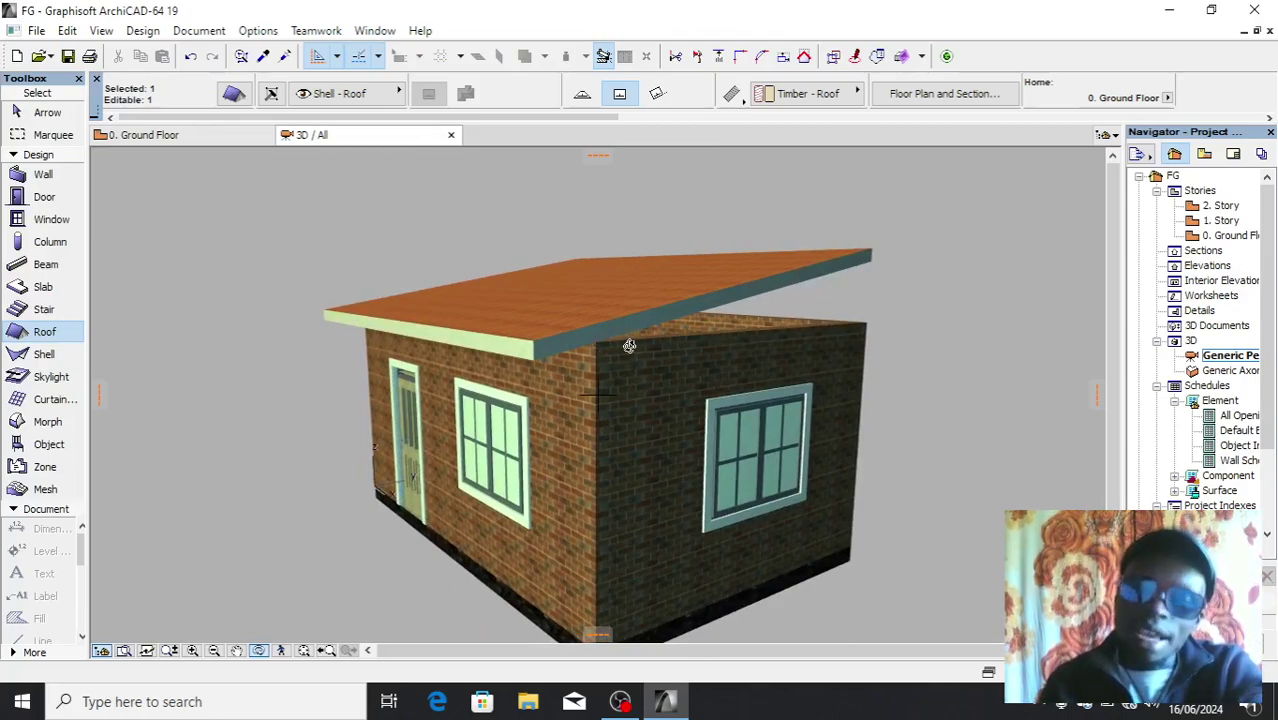
{"action": "left_click_drag", "start_coordinate": [599, 365], "coordinate": [505, 345]}
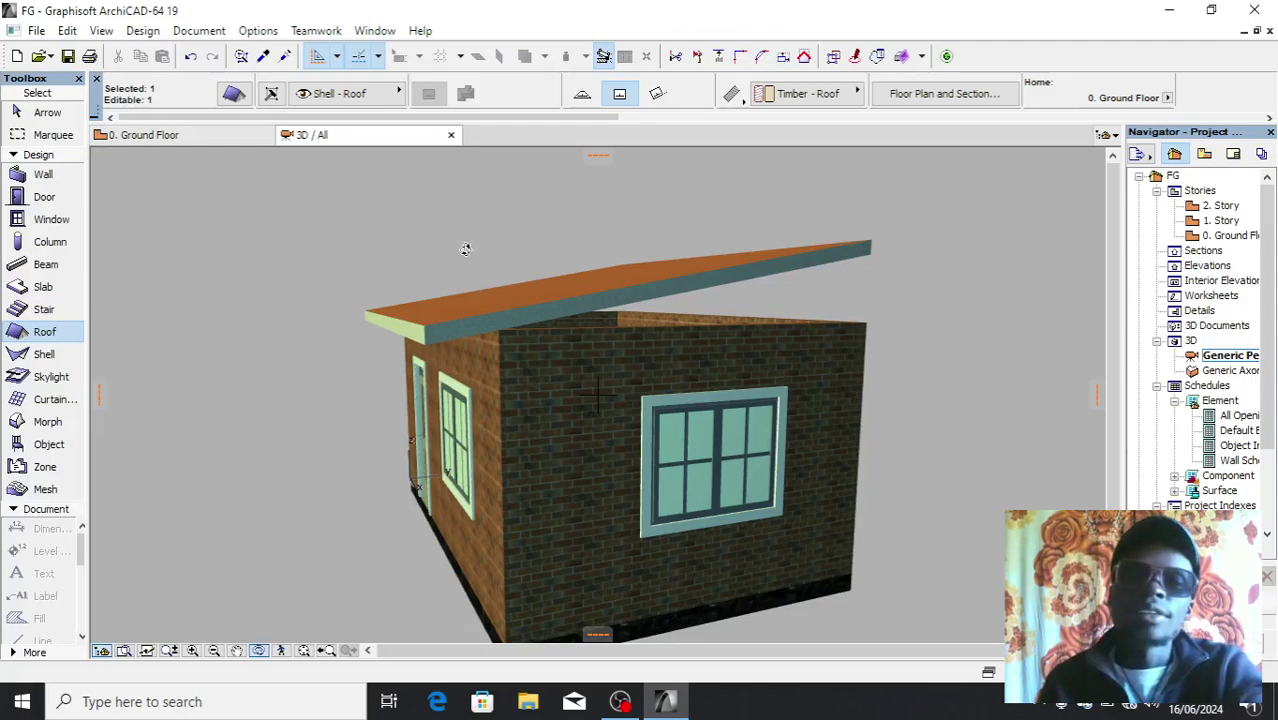
Open the 0. Ground Floor plan and activate the Elevation tool.
{"action": "double_click", "coordinate": [1216, 237]}
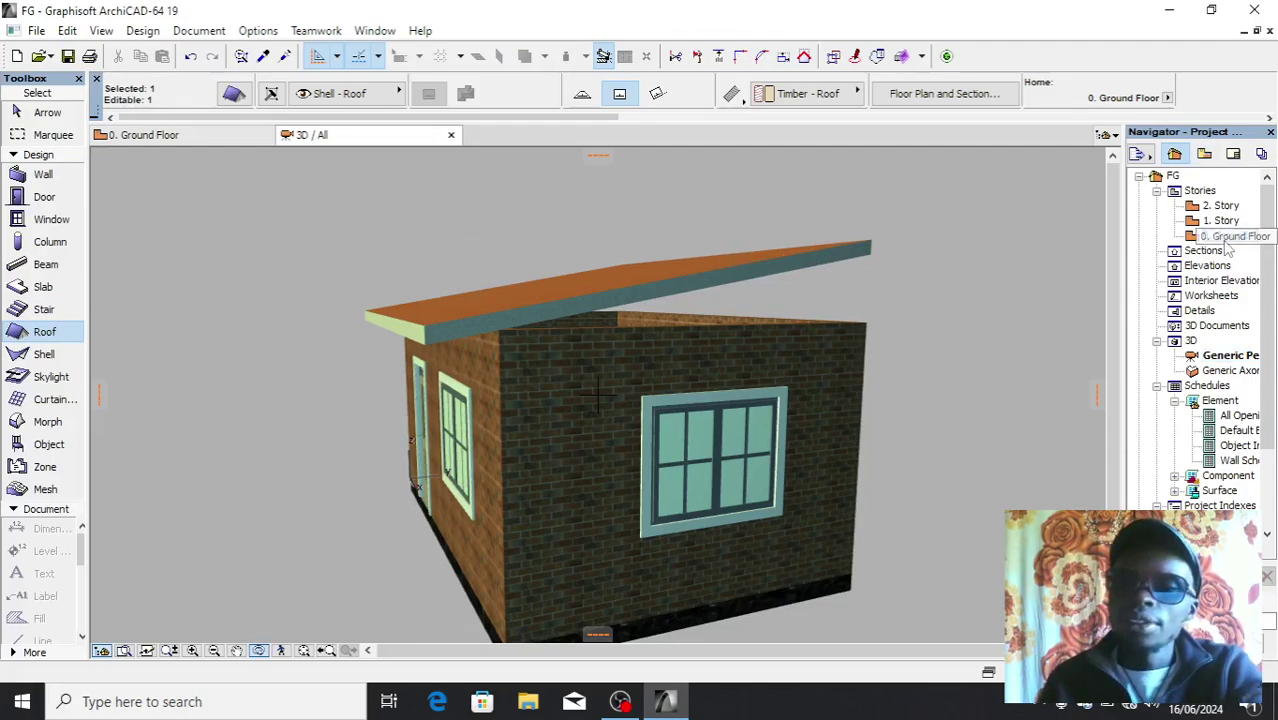
{"action": "scroll", "coordinate": [535, 360], "scroll_direction": "down", "scroll_amount": 4}
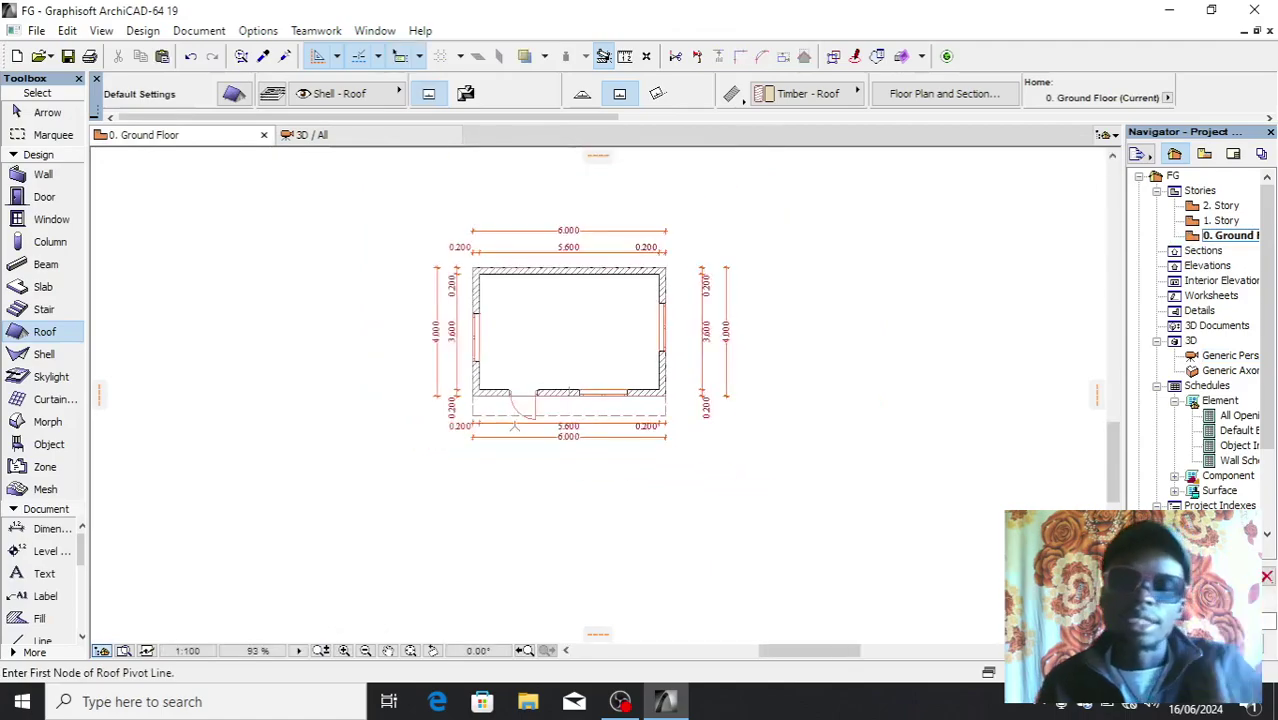
{"action": "scroll", "coordinate": [552, 231], "scroll_direction": "up", "scroll_amount": 3}
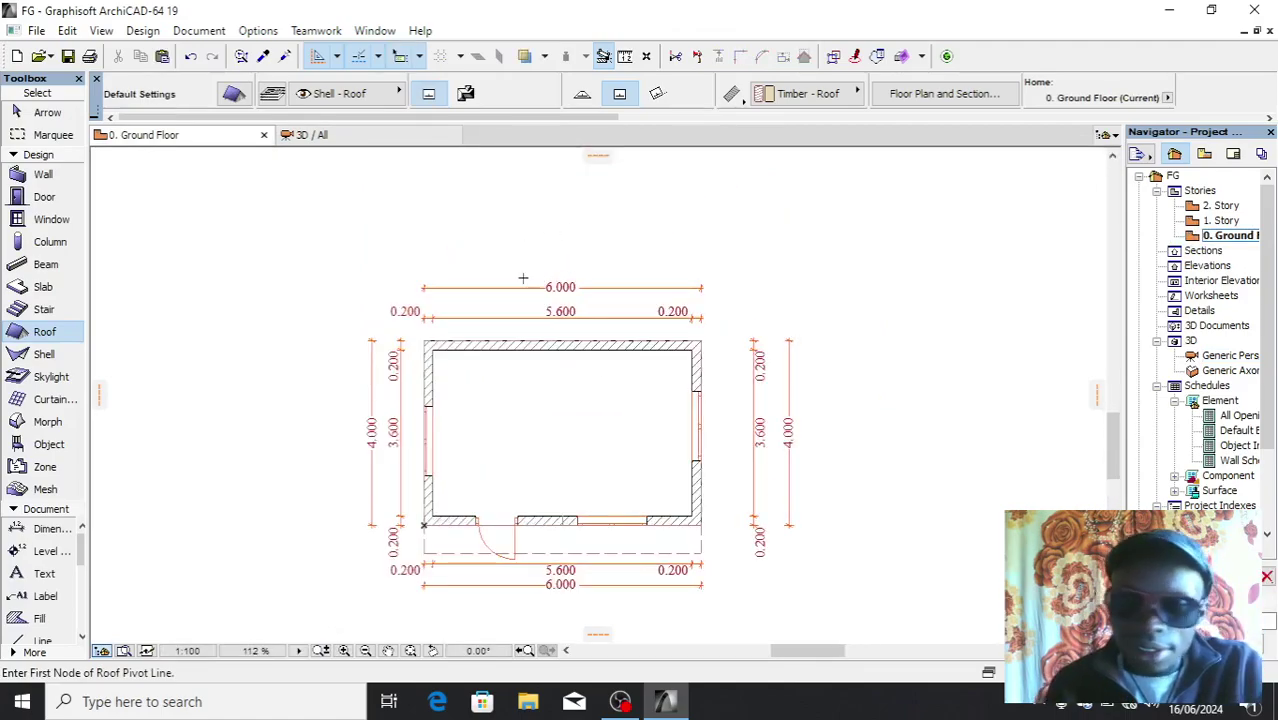
{"action": "scroll", "coordinate": [469, 301], "scroll_direction": "down", "scroll_amount": 3}
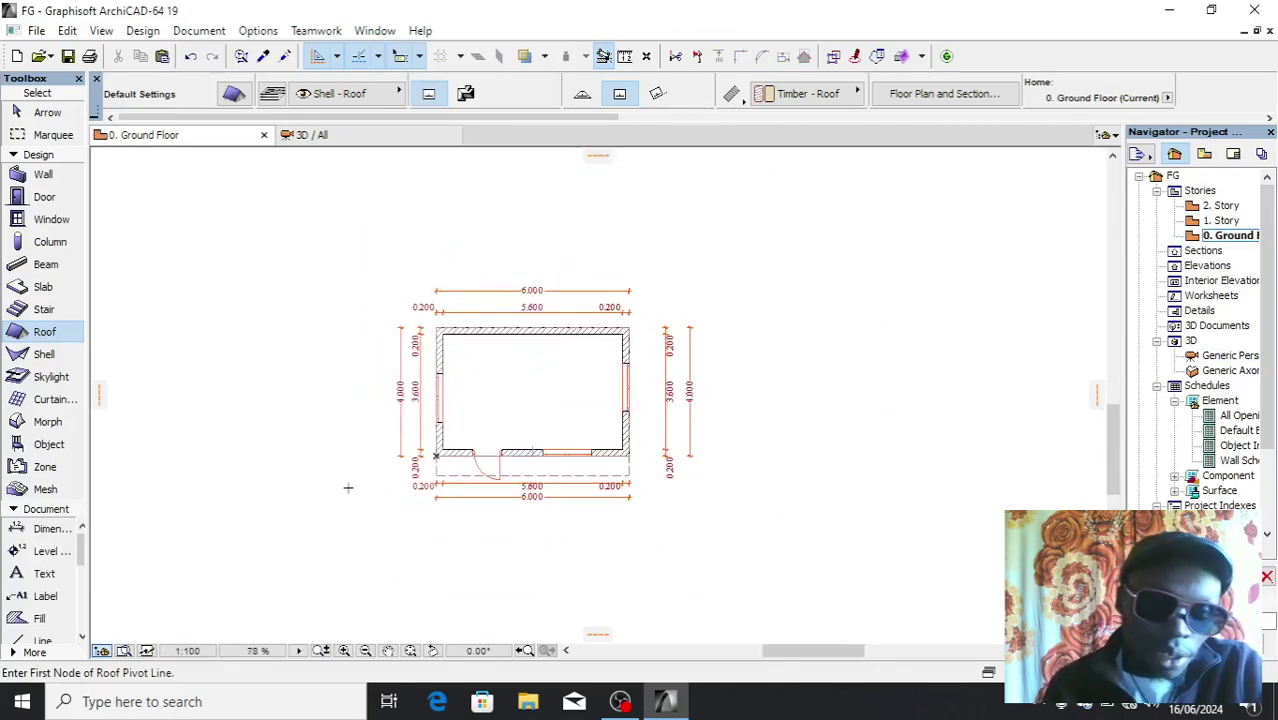
{"action": "scroll", "coordinate": [87, 575], "scroll_direction": "down", "scroll_amount": 3}
{"action": "left_click_drag", "start_coordinate": [86, 575], "coordinate": [86, 545]}
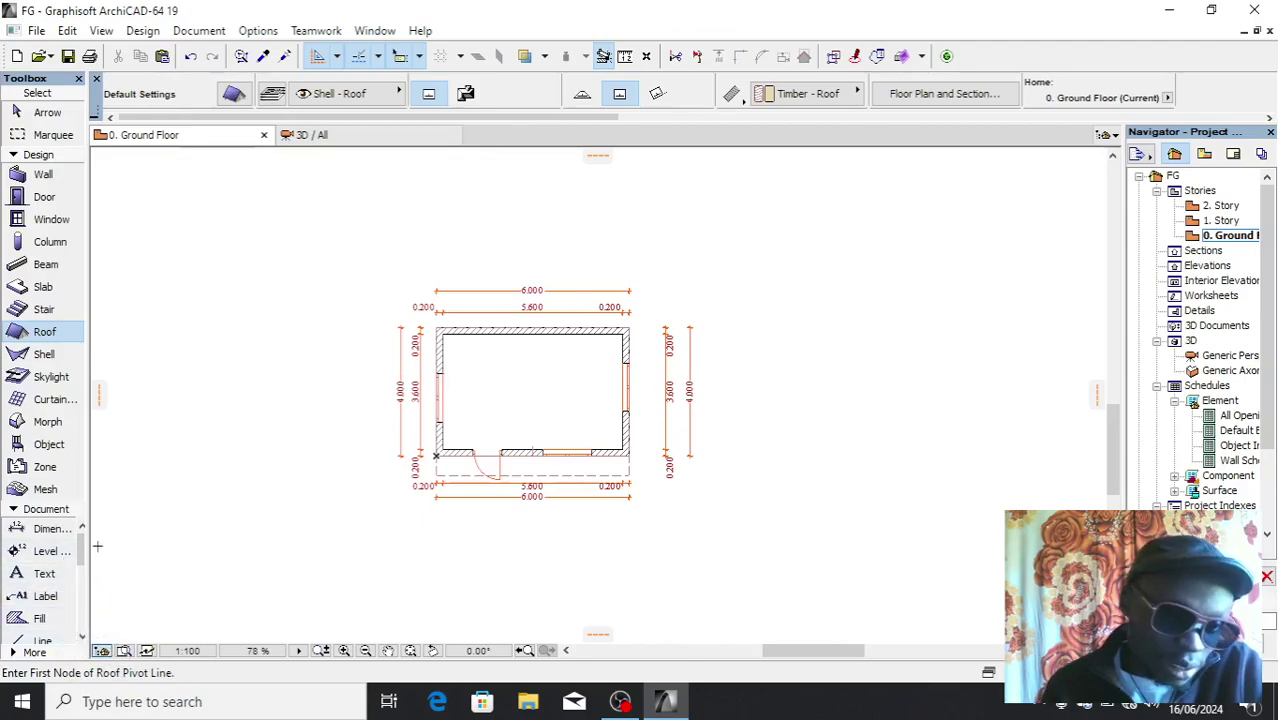
{"action": "left_click_drag", "start_coordinate": [85, 550], "coordinate": [86, 590]}
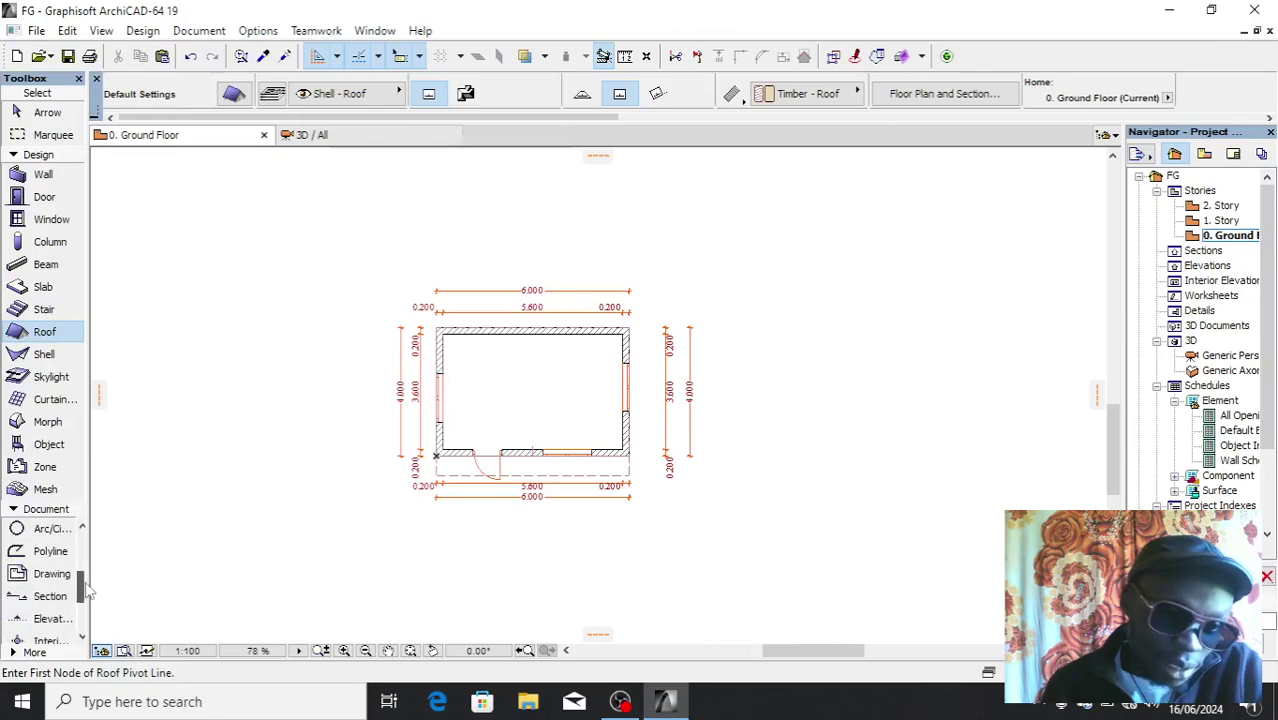
{"action": "left_click", "coordinate": [64, 620]}
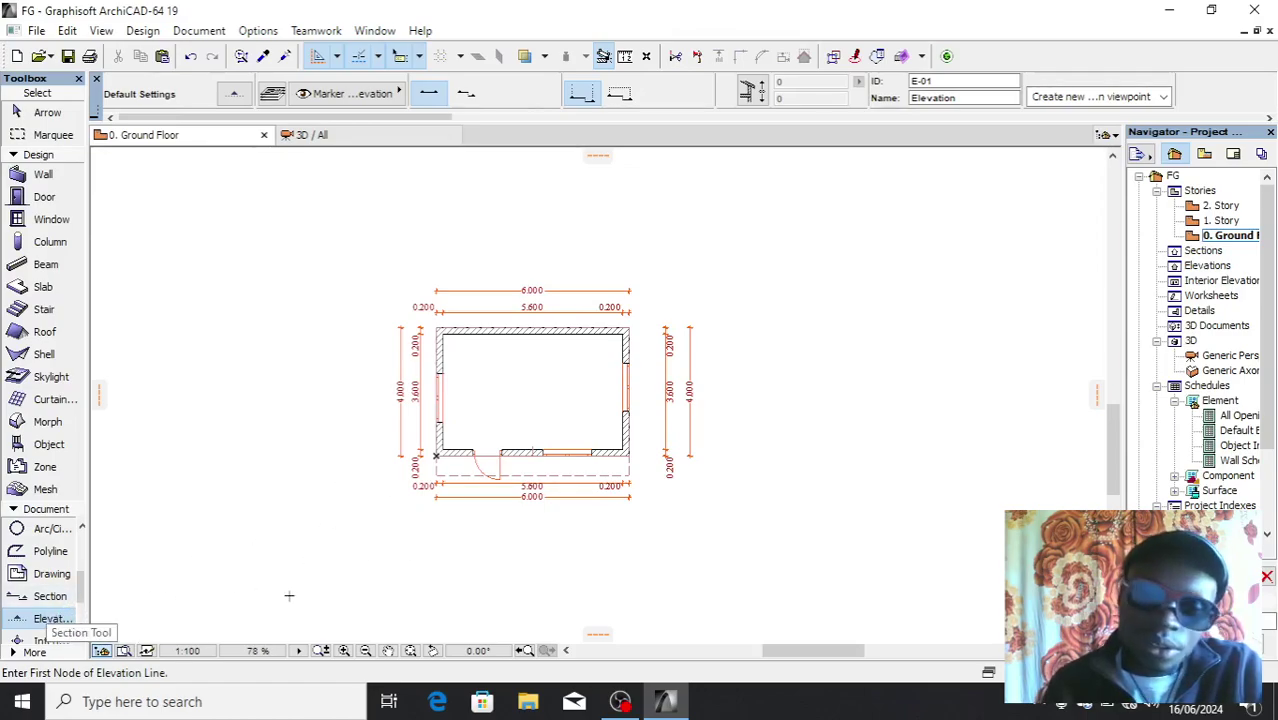
{"action": "left_click", "coordinate": [379, 537]}
{"action": "left_click", "coordinate": [692, 537]}
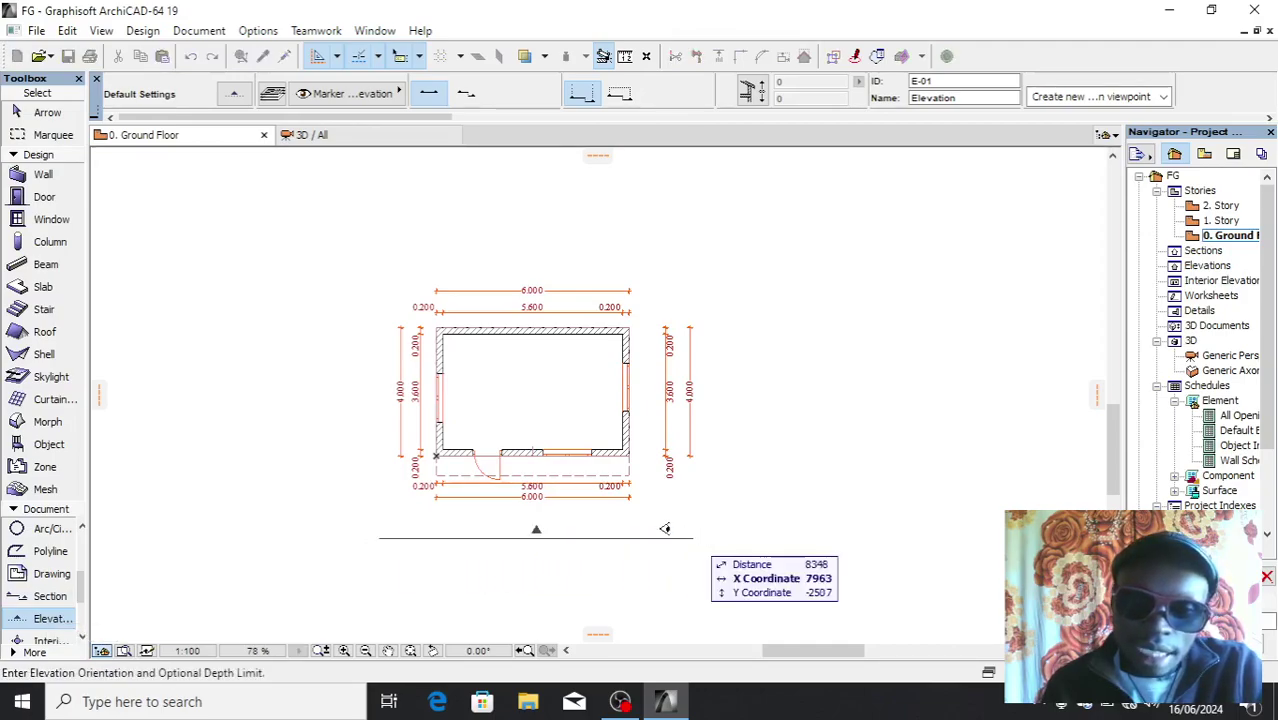
{"action": "scroll", "coordinate": [560, 522], "scroll_direction": "up", "scroll_amount": 1}
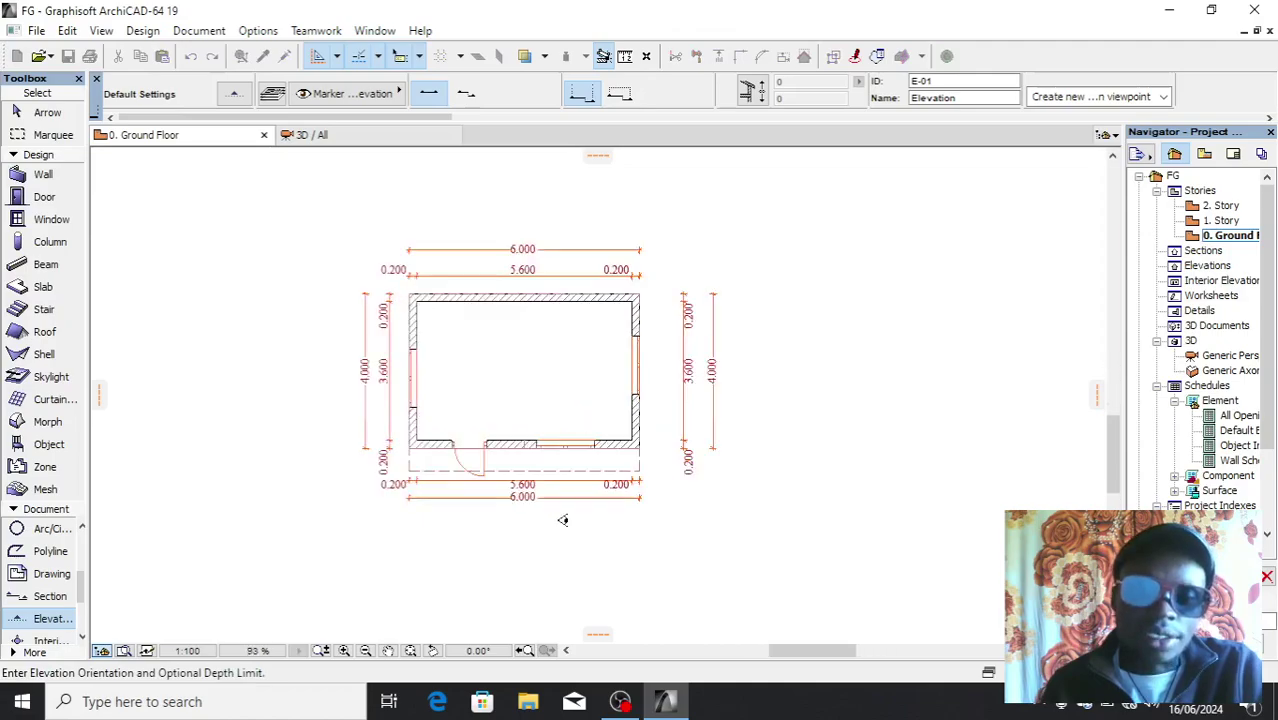
{"action": "scroll", "coordinate": [562, 518], "scroll_direction": "up", "scroll_amount": 4}
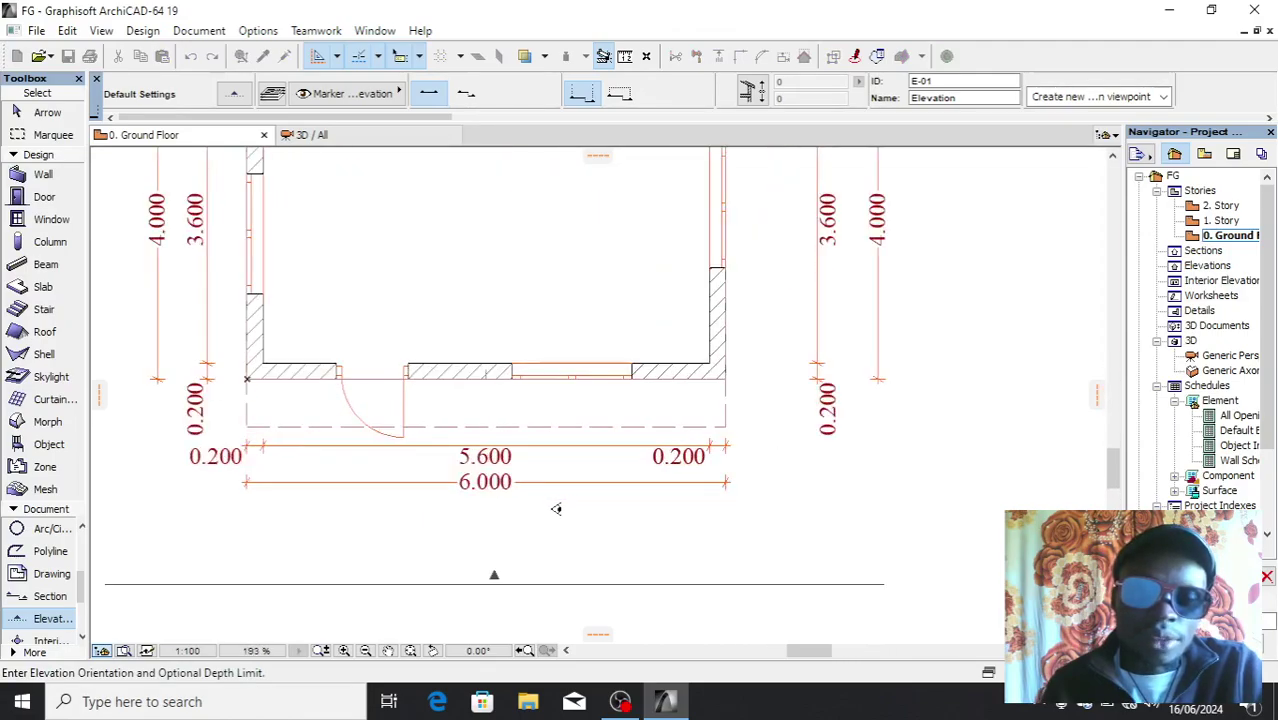
{"action": "scroll", "coordinate": [558, 508], "scroll_direction": "down", "scroll_amount": 5}
{"action": "right_click", "coordinate": [771, 458]}
{"action": "left_click", "coordinate": [797, 530]}
Draw a horizontal elevation line just outside the dimensions of the door wall, wider than the house and facing the building.
{"action": "scroll", "coordinate": [436, 530], "scroll_direction": "down", "scroll_amount": 2}
{"action": "scroll", "coordinate": [417, 530], "scroll_direction": "up", "scroll_amount": 5}
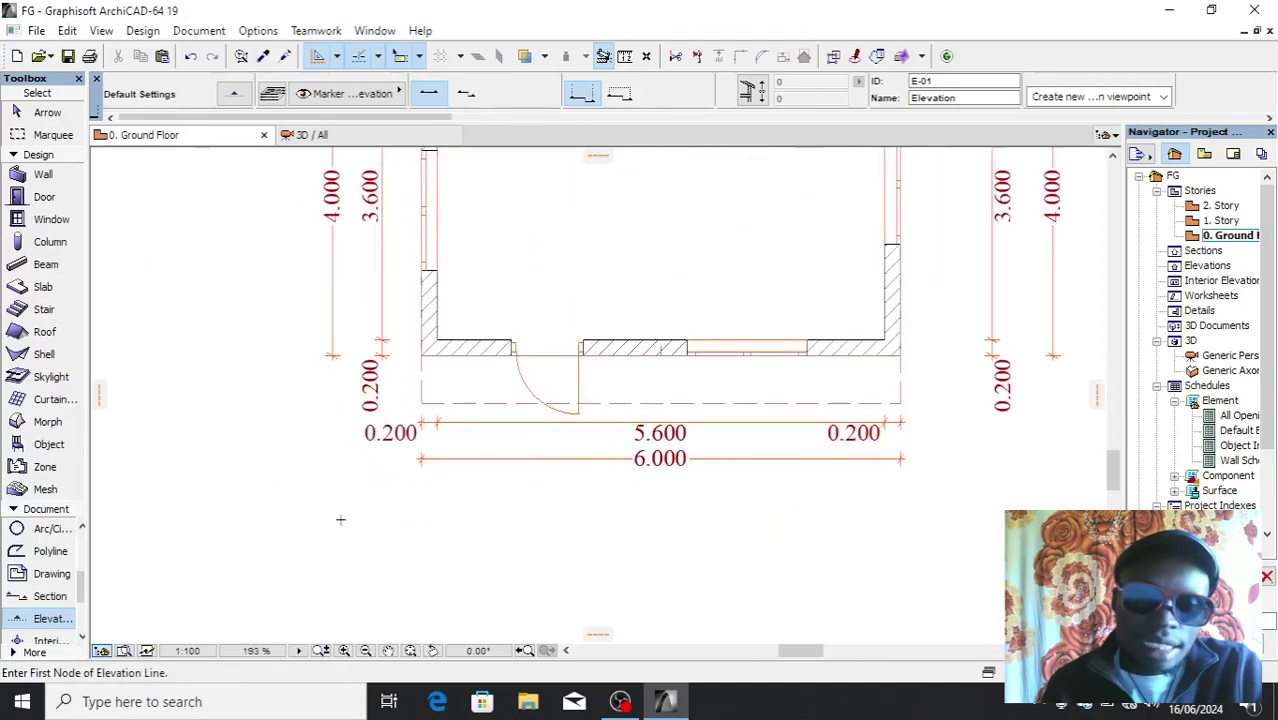
{"action": "left_click", "coordinate": [297, 501]}
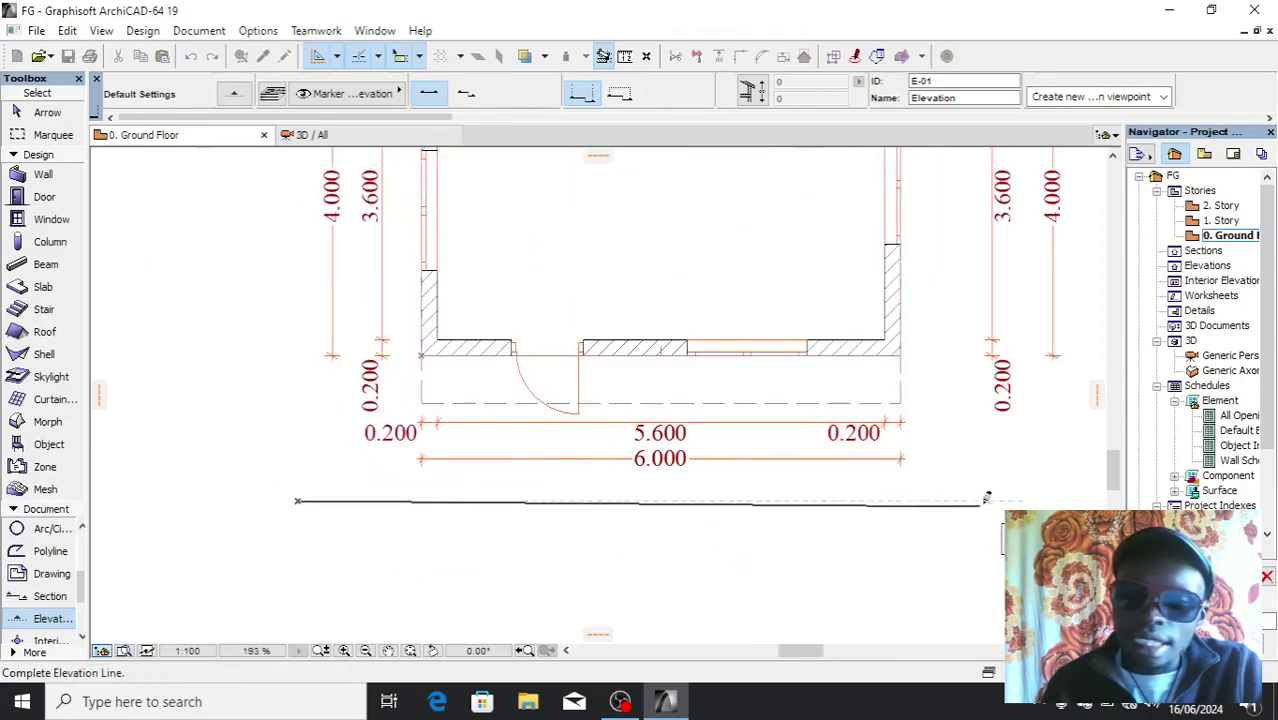
{"action": "left_click", "coordinate": [1003, 500]}
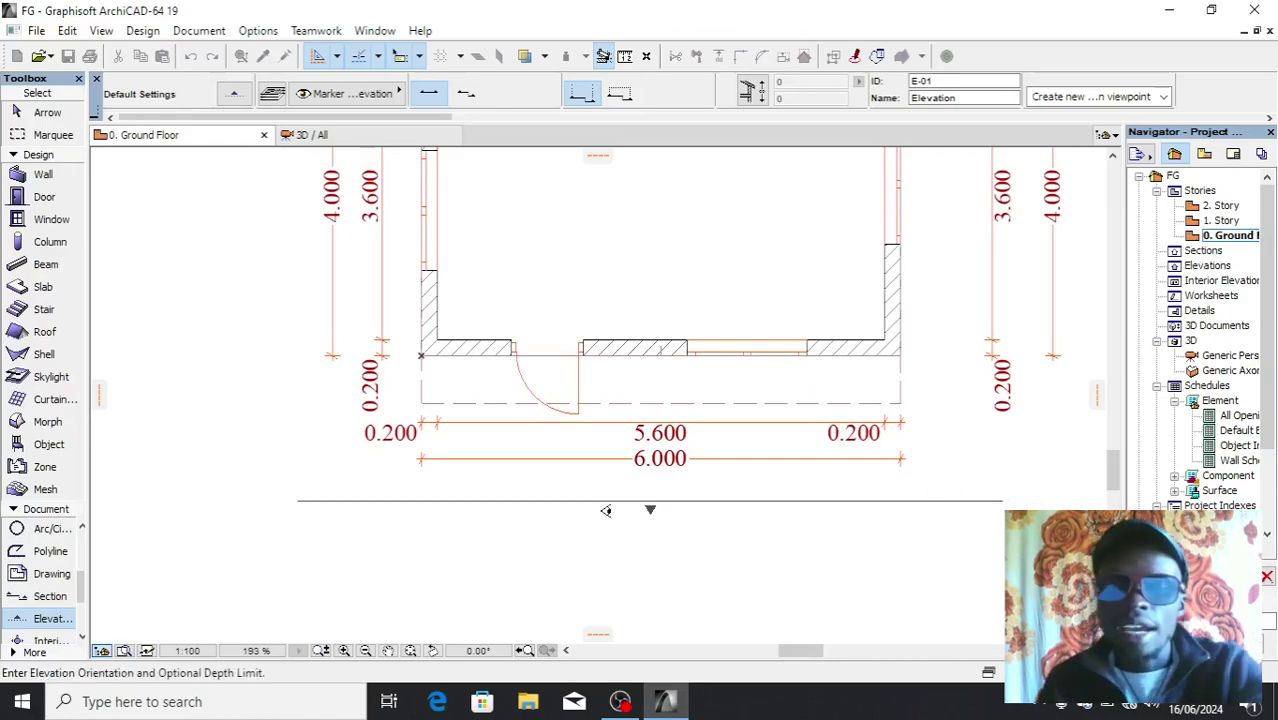
{"action": "left_click", "coordinate": [621, 369]}
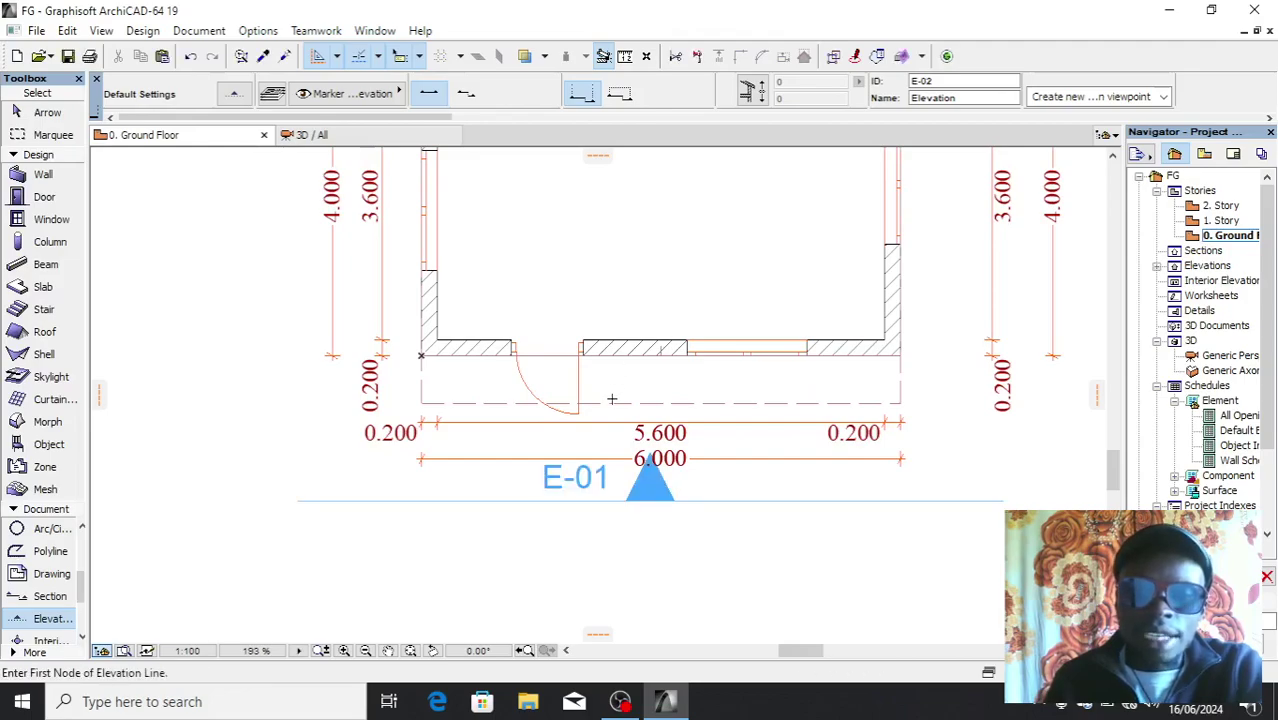
Move the E-01 elevation line a little farther from the house so its marker clears the dimensions, and deselect it.
{"action": "scroll", "coordinate": [611, 399], "scroll_direction": "down", "scroll_amount": 3}
{"action": "scroll", "coordinate": [577, 414], "scroll_direction": "up", "scroll_amount": 2}
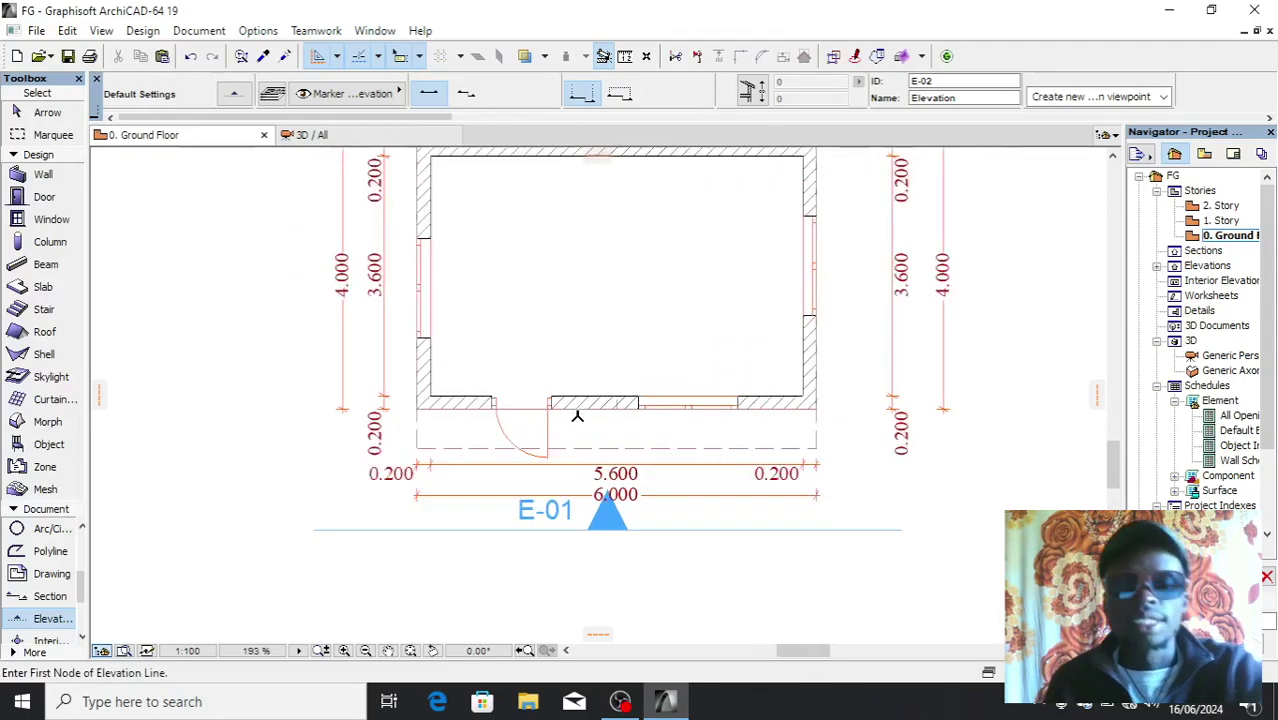
{"action": "scroll", "coordinate": [577, 414], "scroll_direction": "down", "scroll_amount": 3}
{"action": "scroll", "coordinate": [616, 496], "scroll_direction": "up", "scroll_amount": 3}
{"action": "left_click", "coordinate": [508, 454]}
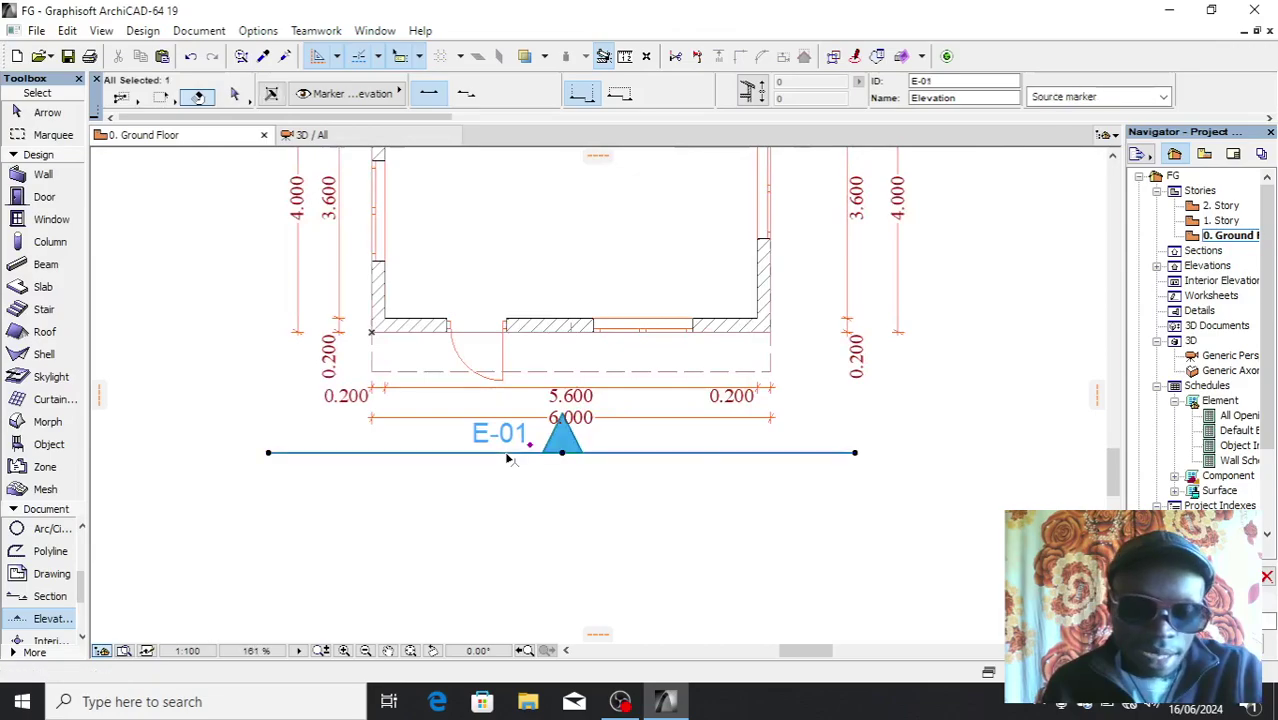
{"action": "left_click", "coordinate": [562, 453]}
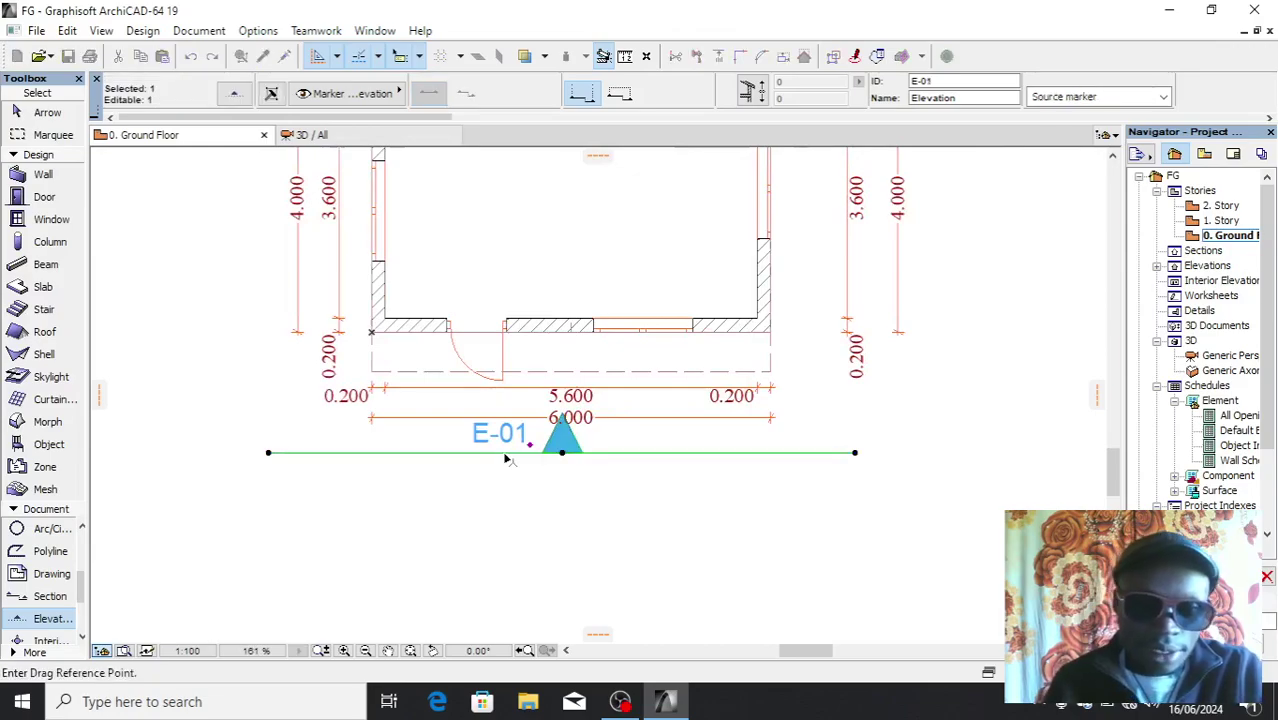
{"action": "left_click", "coordinate": [562, 473]}
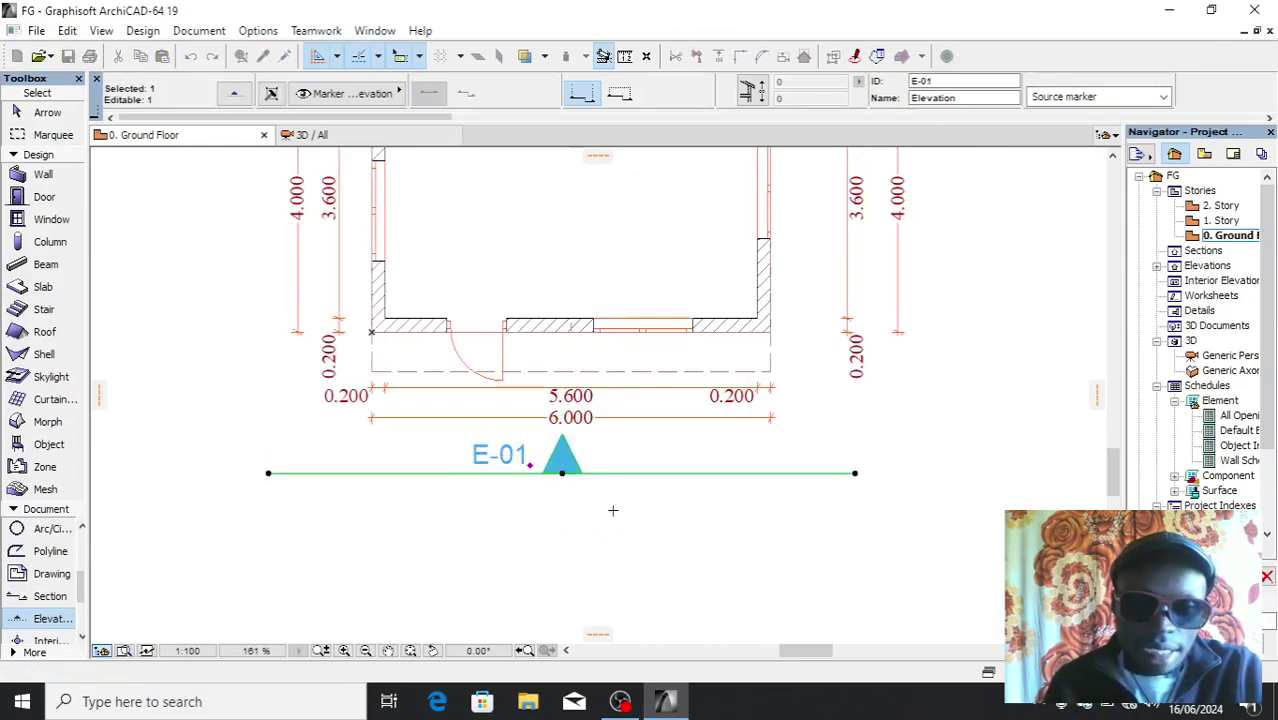
{"action": "key", "text": "Escape"}
Draw a vertical elevation line beyond the dimensions on the plan's right-hand side, longer than the house's depth and facing the building.
{"action": "scroll", "coordinate": [640, 480], "scroll_direction": "down", "scroll_amount": 3}
{"action": "left_click", "coordinate": [701, 479]}
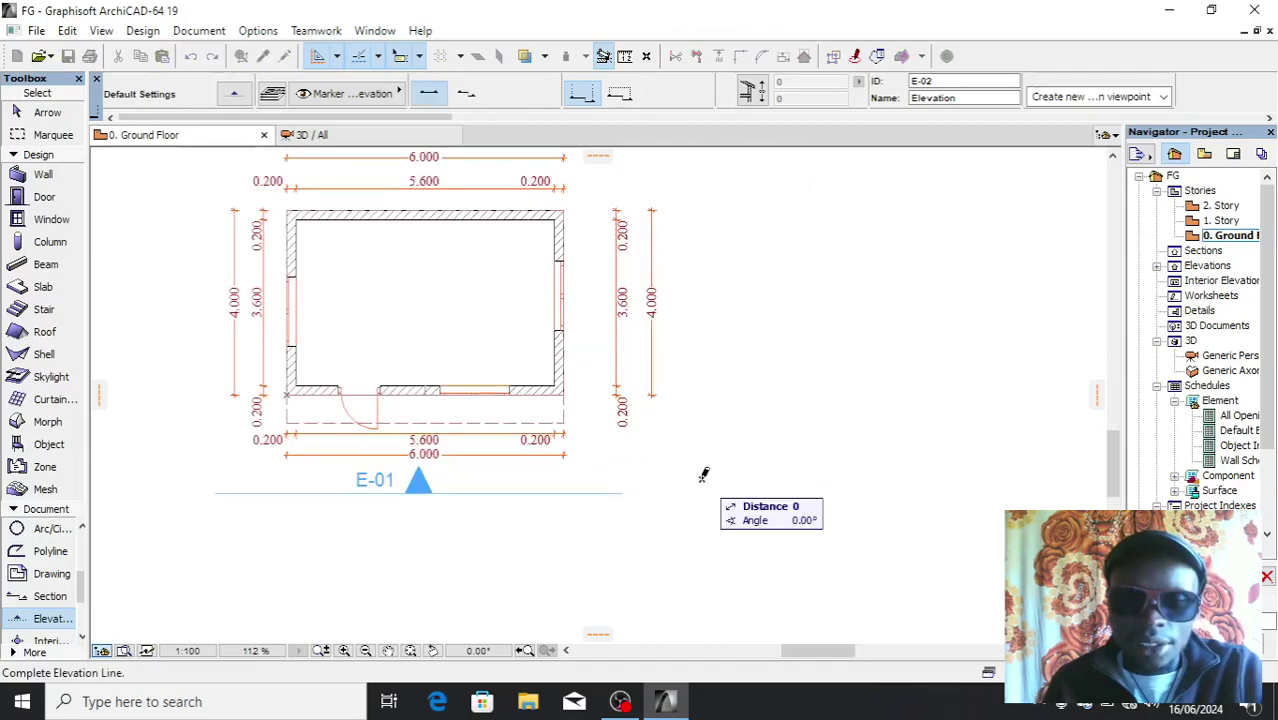
{"action": "left_click", "coordinate": [702, 170]}
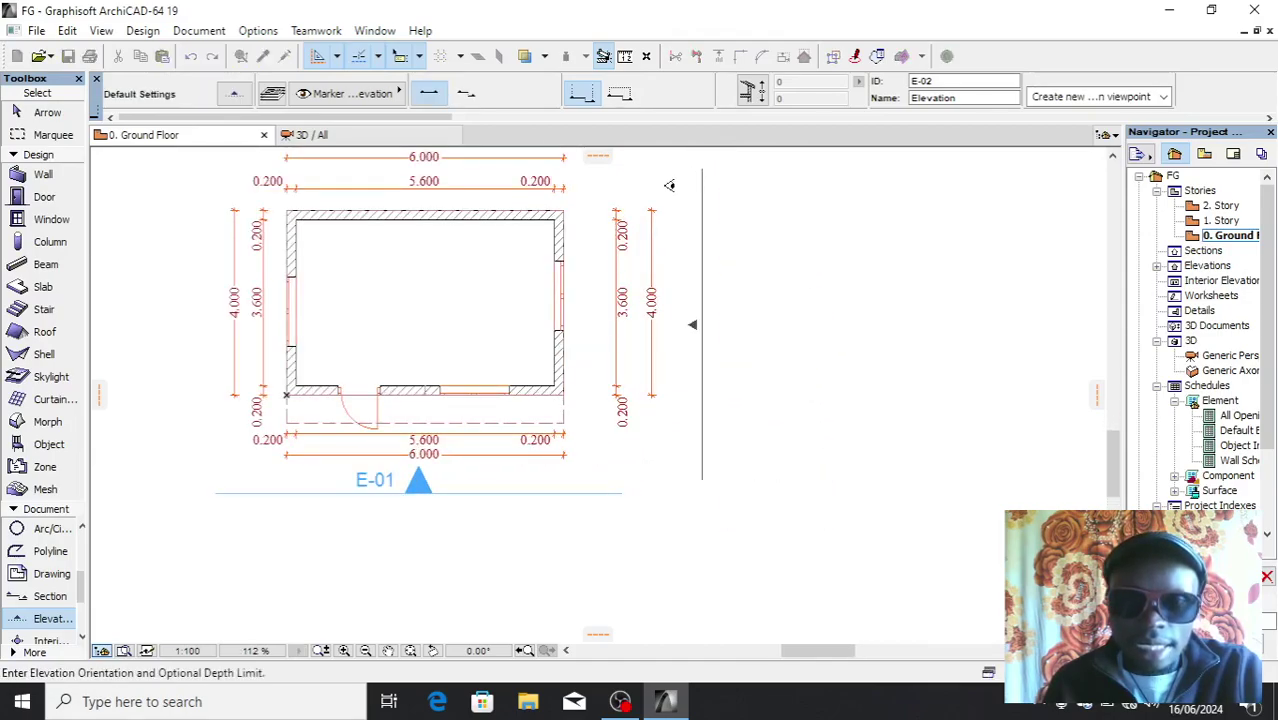
{"action": "left_click", "coordinate": [600, 324]}
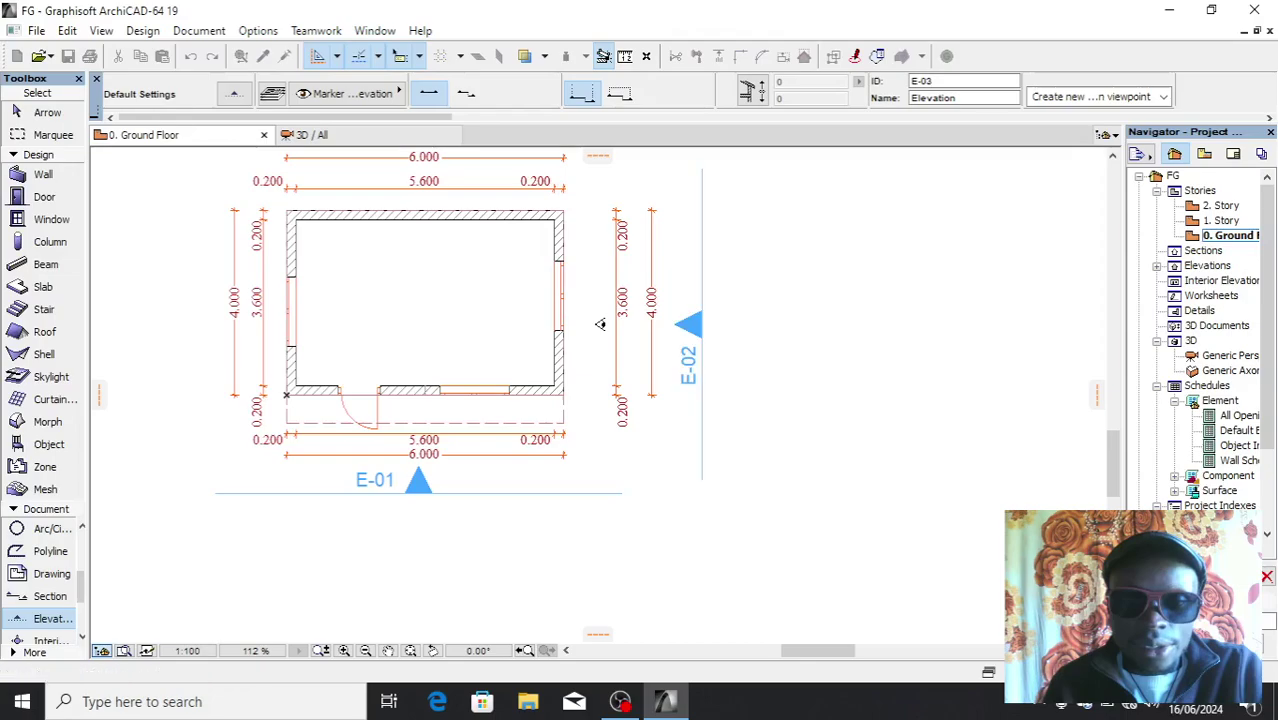
Draw a horizontal elevation line beyond the dimensions of the rear wall, wider than the house and facing the building.
{"action": "scroll", "coordinate": [700, 320], "scroll_direction": "down", "scroll_amount": 2}
{"action": "scroll", "coordinate": [668, 234], "scroll_direction": "up", "scroll_amount": 2}
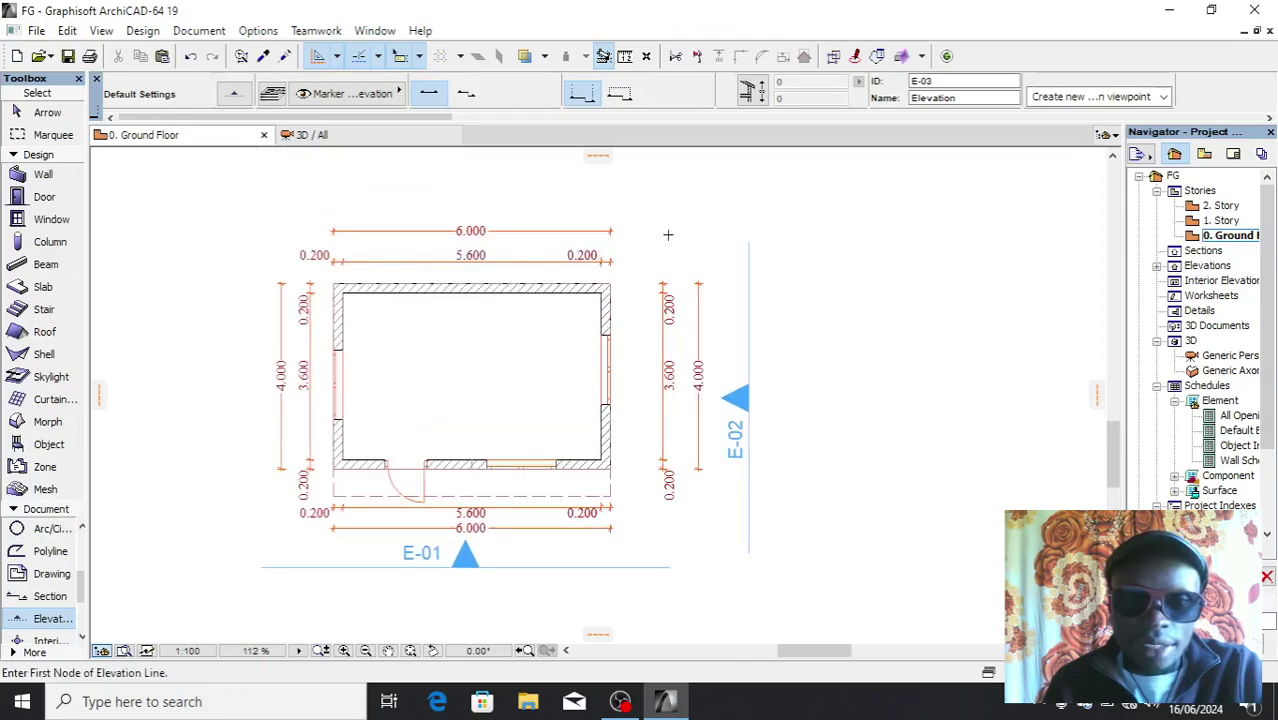
{"action": "left_click", "coordinate": [712, 187]}
{"action": "left_click", "coordinate": [243, 187]}
{"action": "left_click", "coordinate": [420, 335]}
Draw a vertical elevation line beyond the dimensions on the plan's left-hand side, longer than the house's depth and facing the building.
{"action": "scroll", "coordinate": [630, 271], "scroll_direction": "down", "scroll_amount": 3}
{"action": "scroll", "coordinate": [488, 213], "scroll_direction": "up", "scroll_amount": 2}
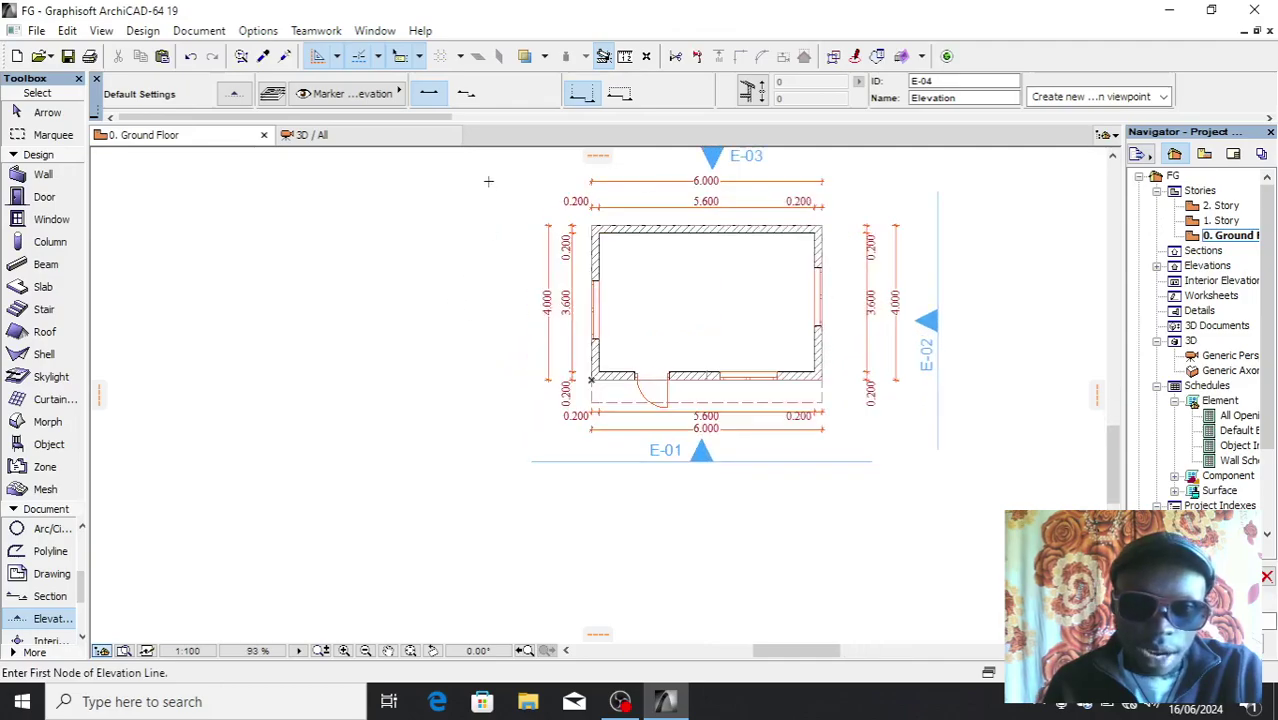
{"action": "left_click", "coordinate": [491, 170]}
{"action": "left_click", "coordinate": [491, 465]}
{"action": "left_click", "coordinate": [531, 367]}
{"action": "scroll", "coordinate": [579, 348], "scroll_direction": "down", "scroll_amount": 3}
{"action": "scroll", "coordinate": [585, 317], "scroll_direction": "up", "scroll_amount": 3}
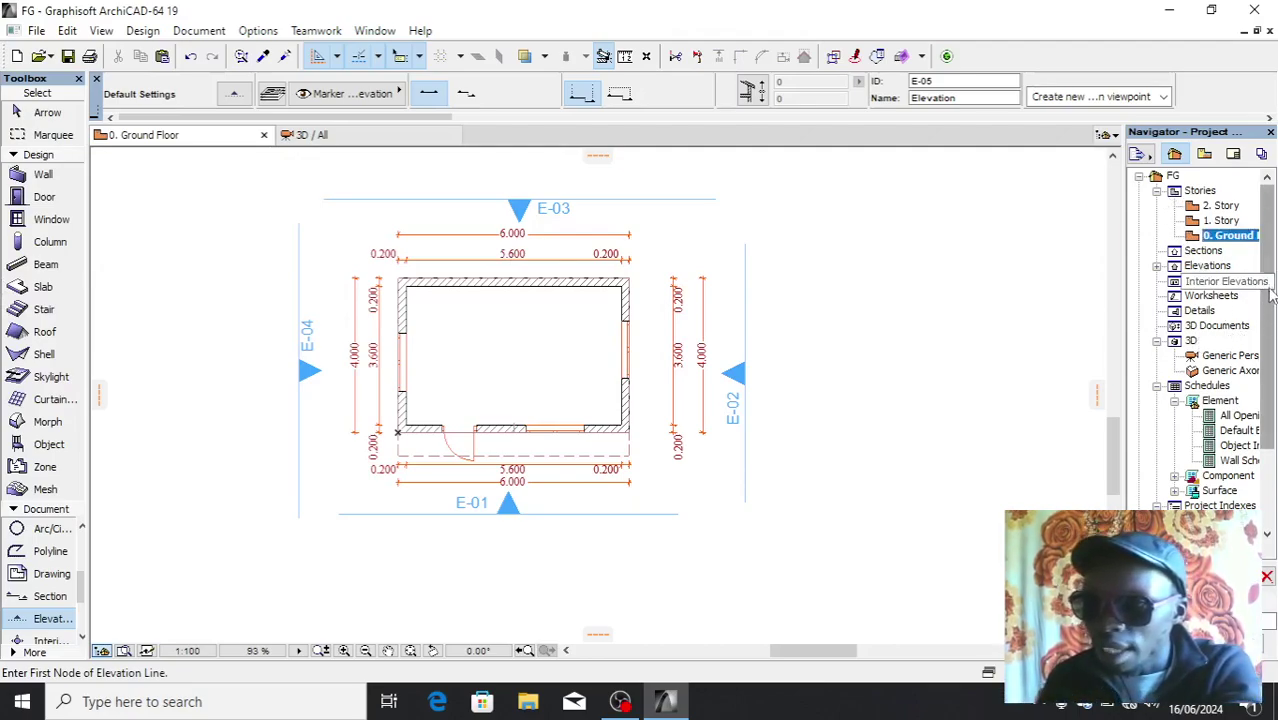
Open the E-03 elevation from the project's elevations and inspect the rear wall, roof edge and story levels.
{"action": "left_click", "coordinate": [1209, 267]}
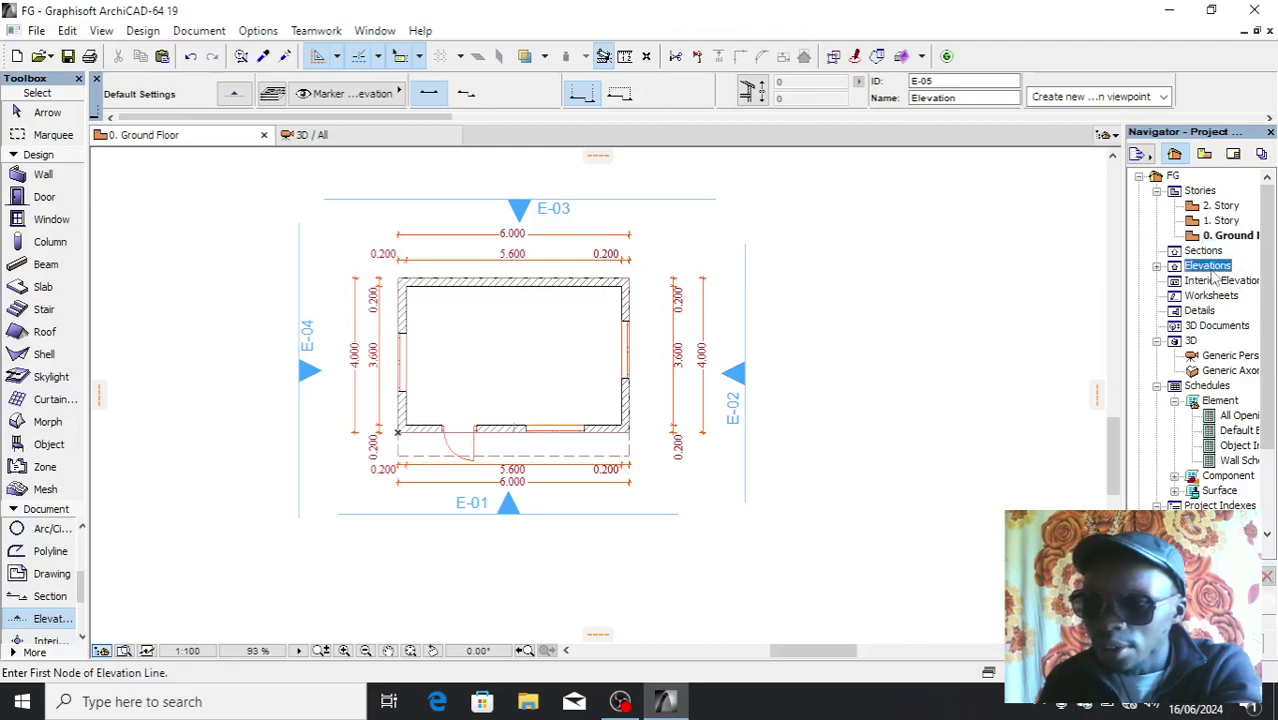
{"action": "double_click", "coordinate": [1211, 270]}
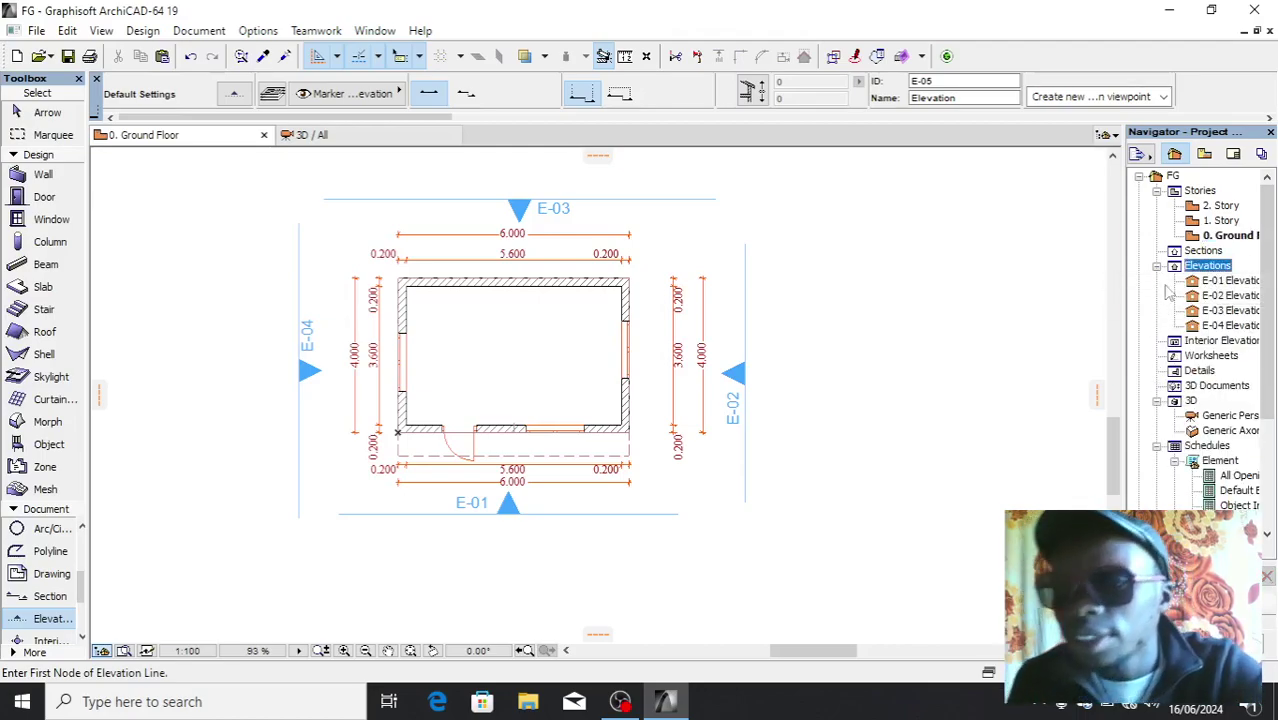
{"action": "double_click", "coordinate": [1224, 318]}
{"action": "scroll", "coordinate": [684, 330], "scroll_direction": "up", "scroll_amount": 4}
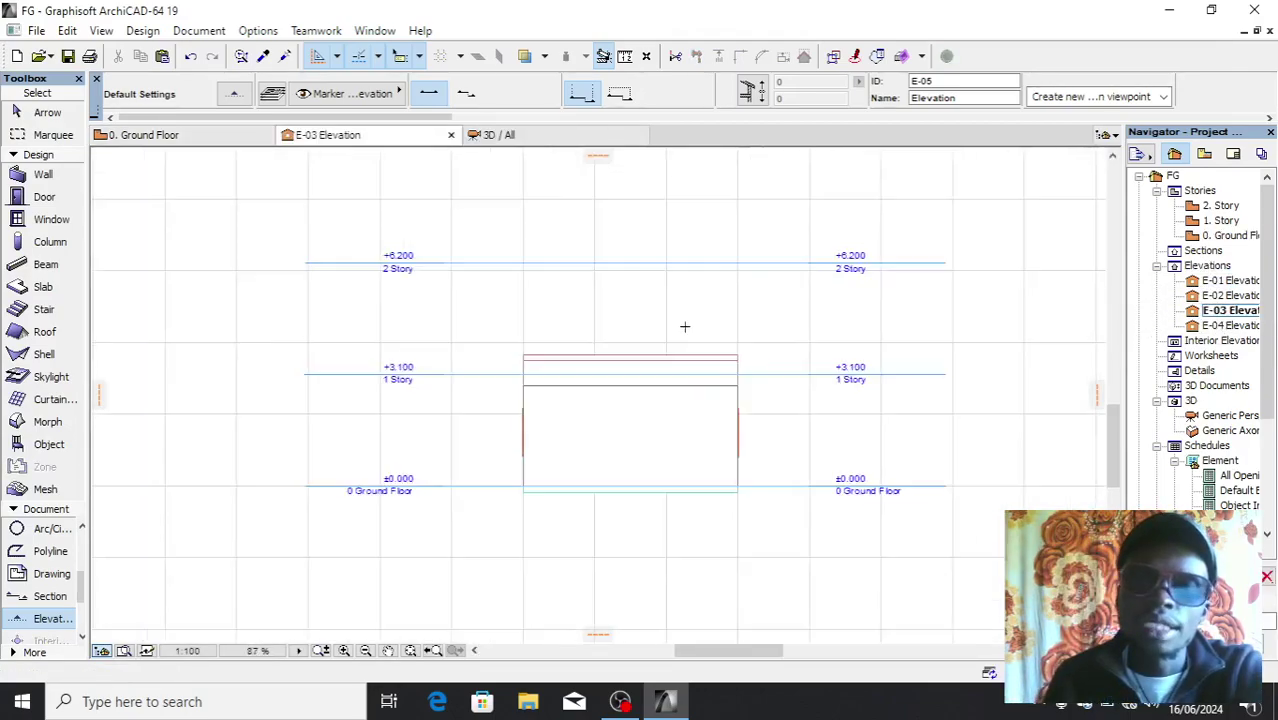
{"action": "scroll", "coordinate": [658, 433], "scroll_direction": "down", "scroll_amount": 3}
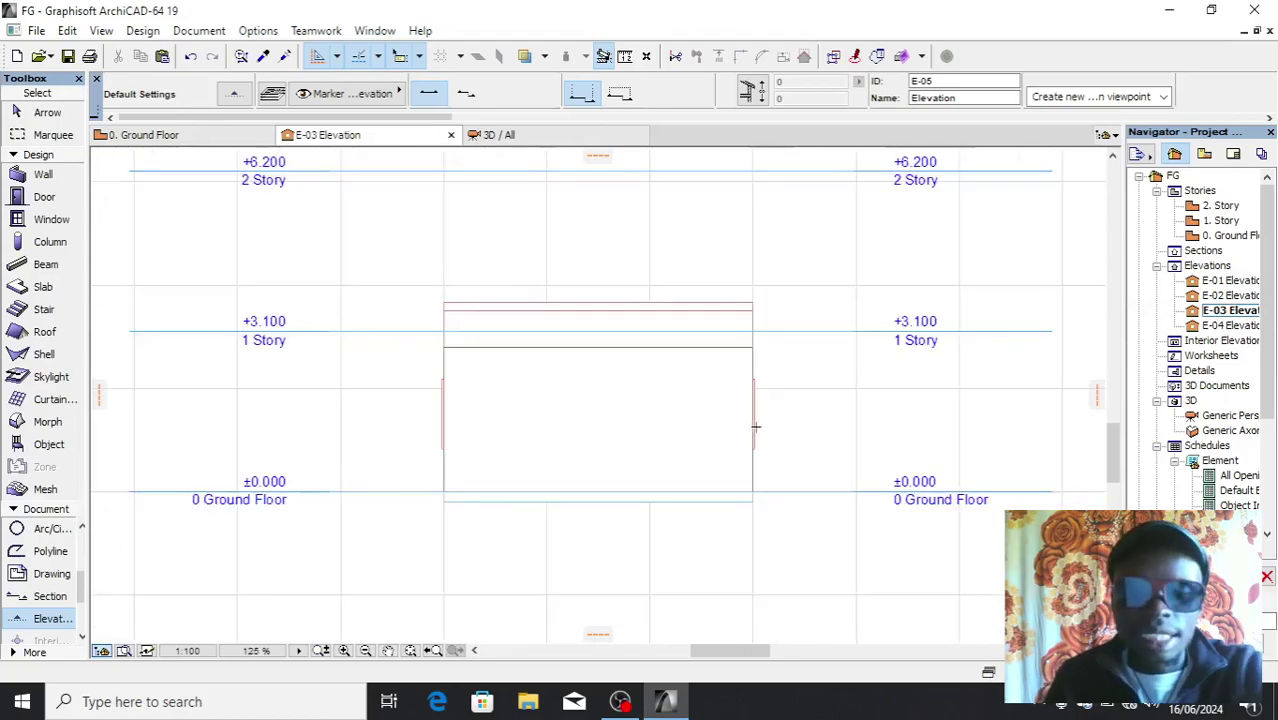
{"action": "scroll", "coordinate": [757, 420], "scroll_direction": "up", "scroll_amount": 3}
{"action": "scroll", "coordinate": [748, 416], "scroll_direction": "up", "scroll_amount": 1}
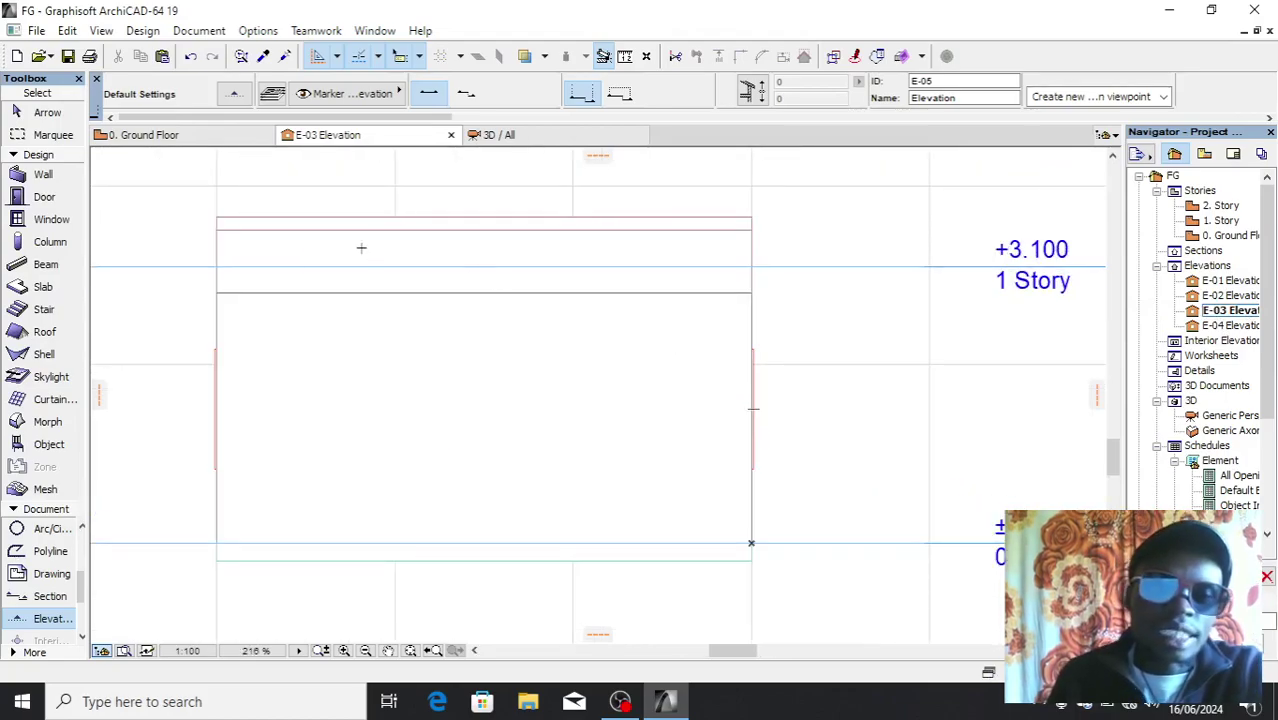
{"action": "scroll", "coordinate": [587, 305], "scroll_direction": "down", "scroll_amount": 3}
{"action": "scroll", "coordinate": [771, 371], "scroll_direction": "up", "scroll_amount": 3}
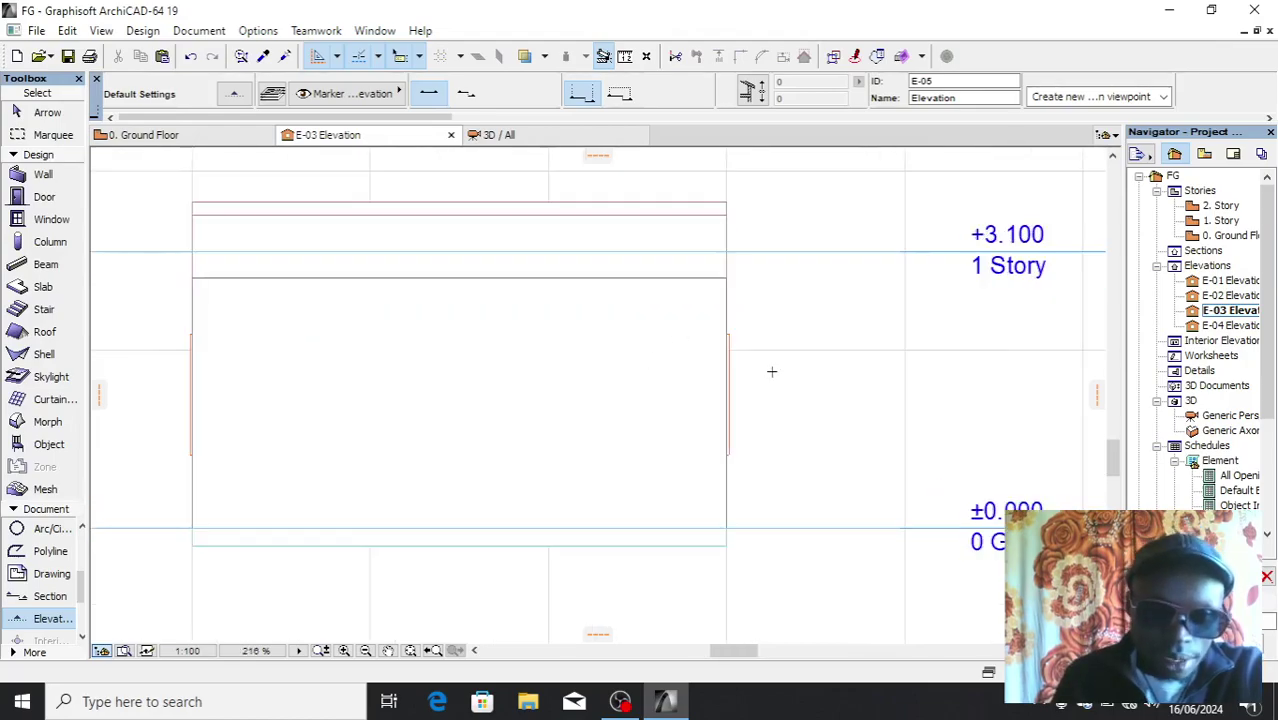
Dimension the building's overall height from the ground floor level to the roof's top edge, placing the vertical dimension beside the elevation.
{"action": "scroll", "coordinate": [754, 407], "scroll_direction": "down", "scroll_amount": 1}
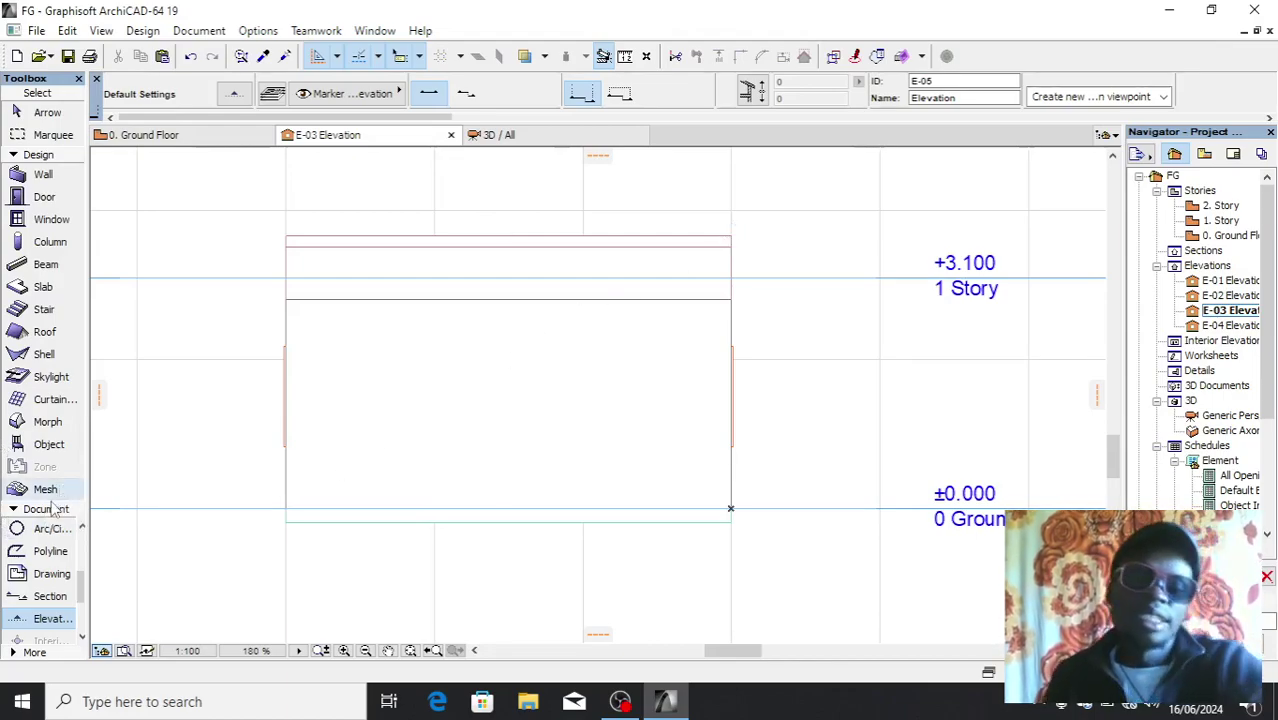
{"action": "scroll", "coordinate": [45, 562], "scroll_direction": "up", "scroll_amount": 3}
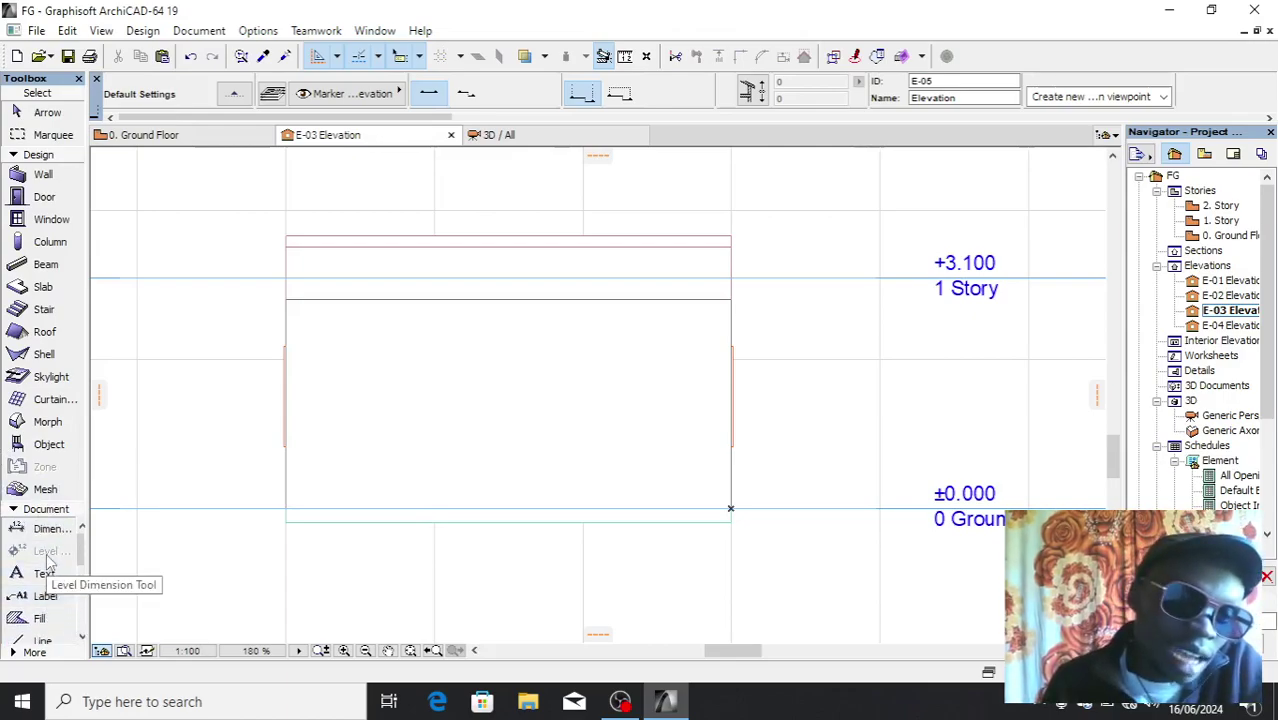
{"action": "left_click", "coordinate": [53, 532]}
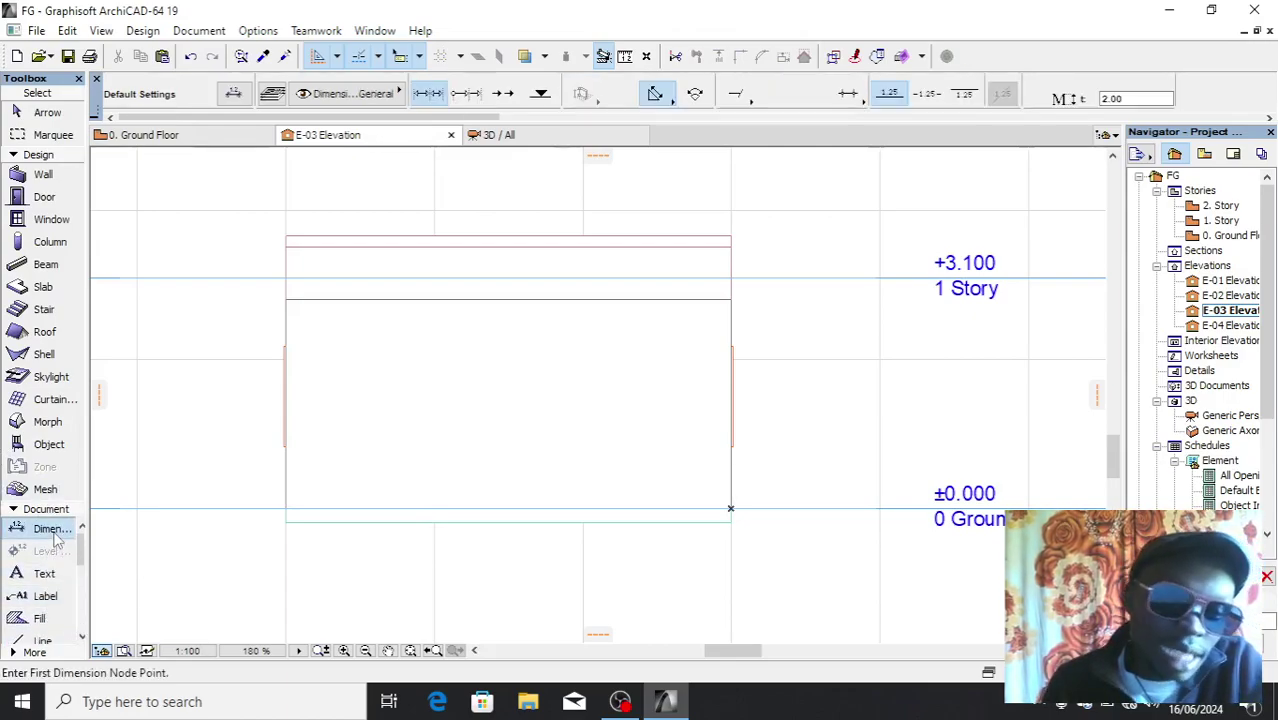
{"action": "left_click", "coordinate": [731, 509]}
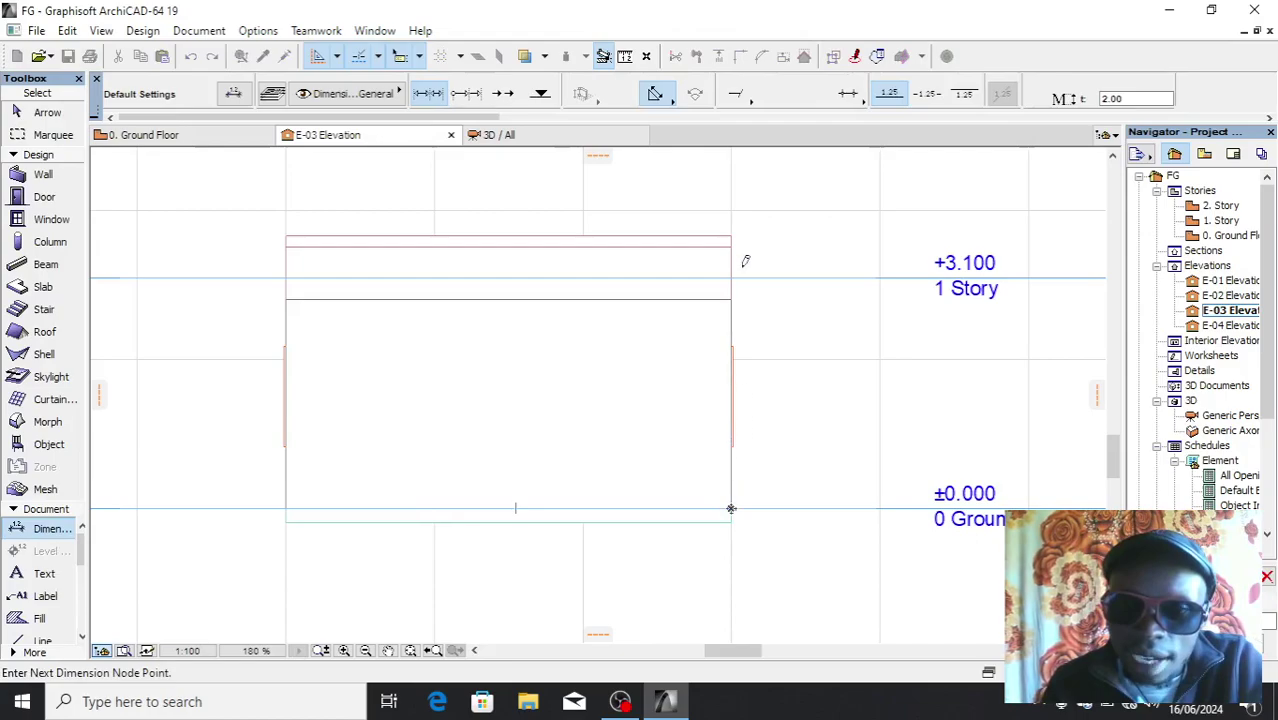
{"action": "scroll", "coordinate": [740, 255], "scroll_direction": "up", "scroll_amount": 3}
{"action": "left_click", "coordinate": [727, 196]}
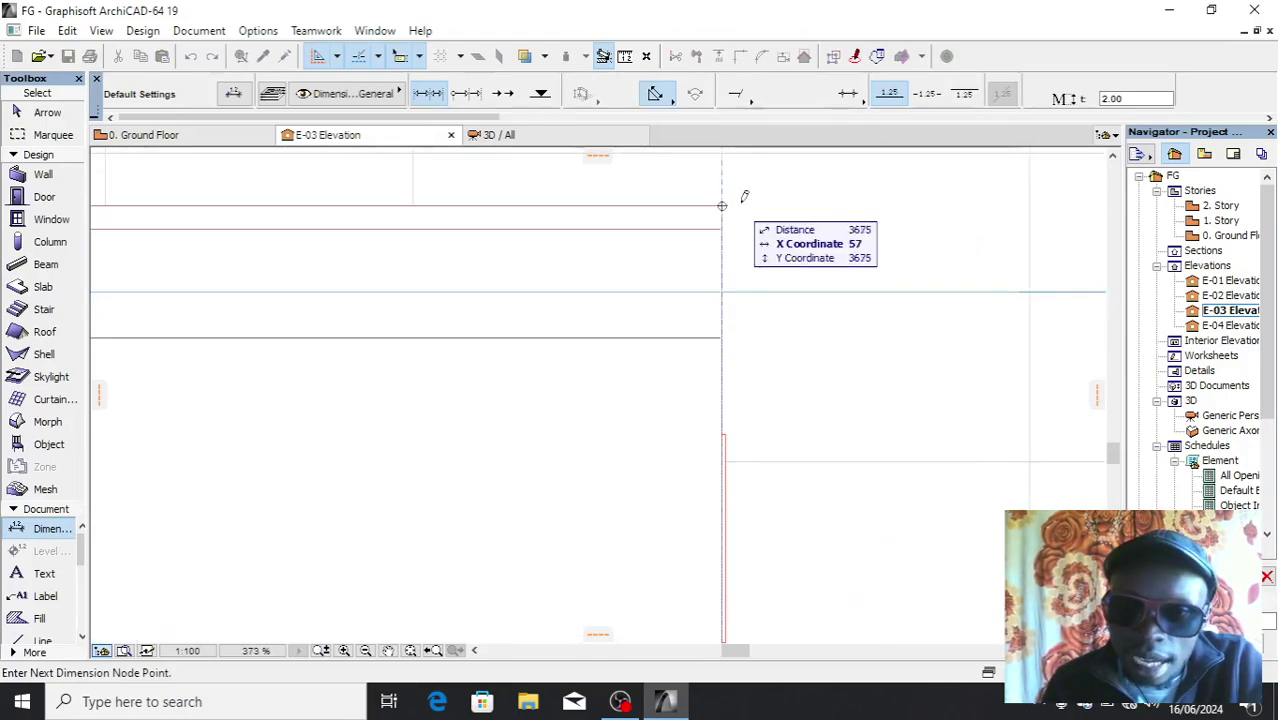
{"action": "scroll", "coordinate": [765, 211], "scroll_direction": "down", "scroll_amount": 3}
{"action": "double_click", "coordinate": [803, 304]}
{"action": "left_click", "coordinate": [815, 311]}
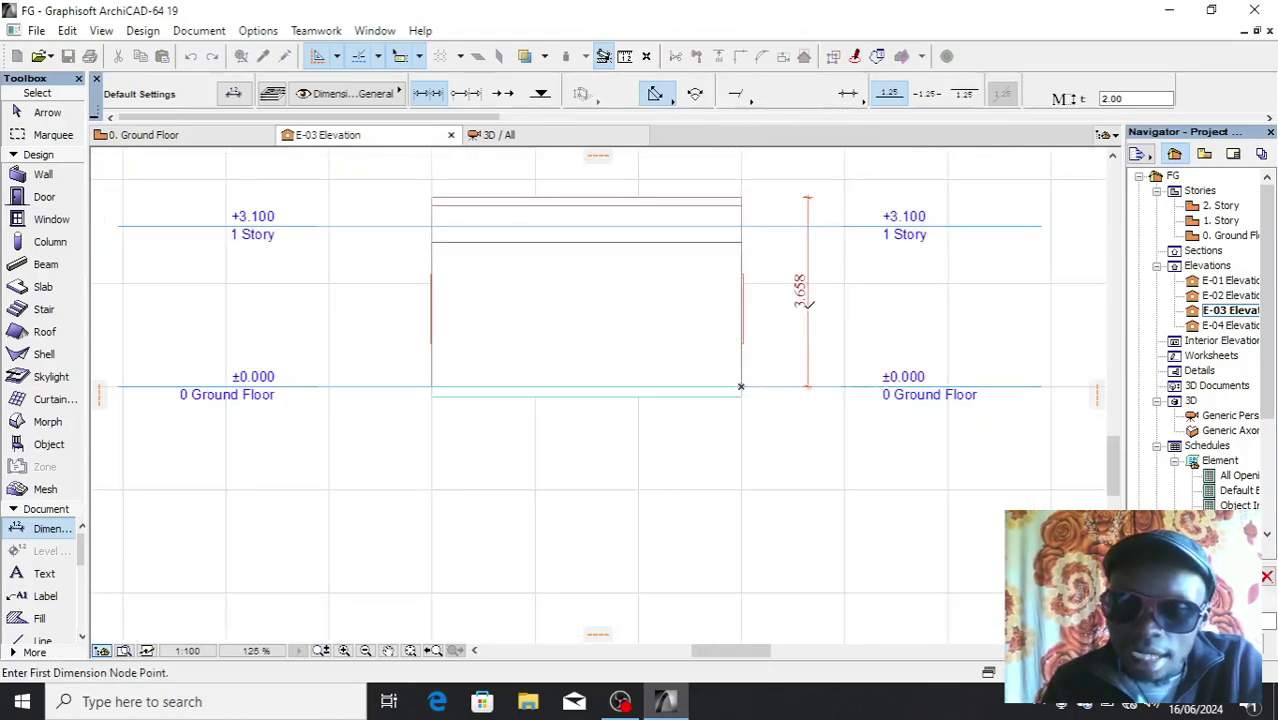
Set the height dimension's text to sit centred within its dimension line, and deselect the dimension.
{"action": "scroll", "coordinate": [812, 312], "scroll_direction": "up", "scroll_amount": 3}
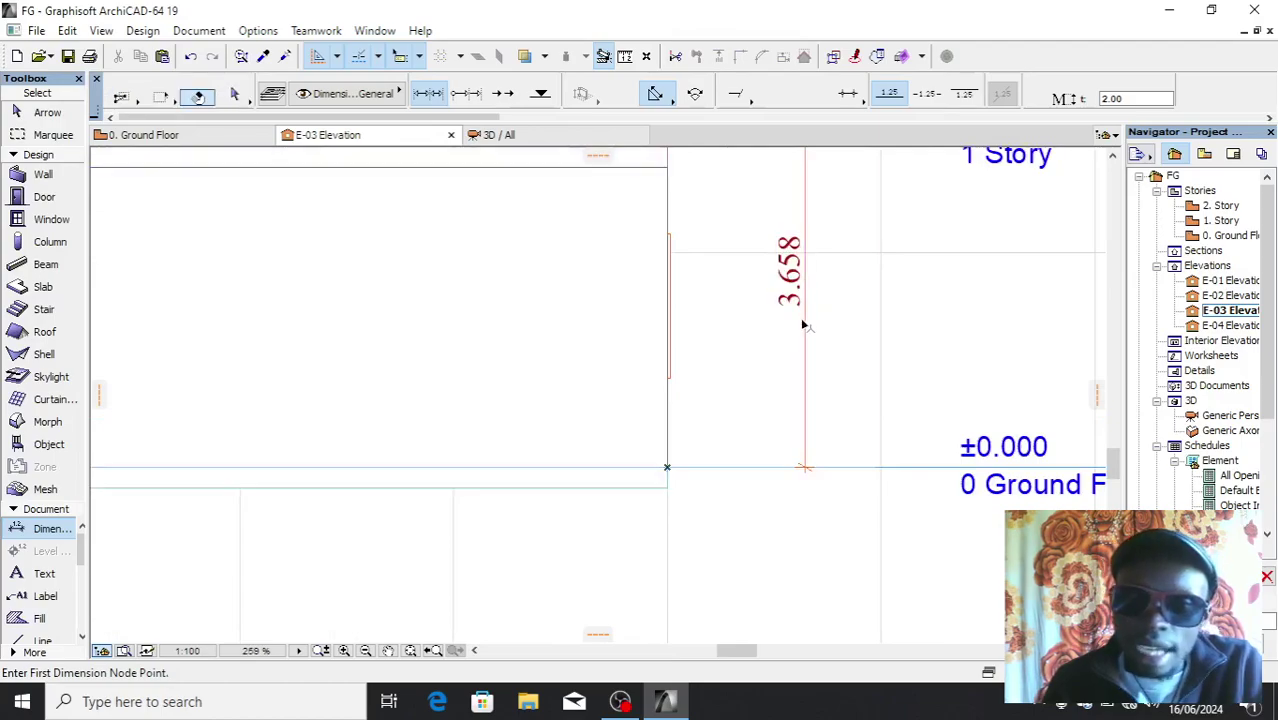
{"action": "left_click", "coordinate": [805, 325], "text": "shift"}
{"action": "left_click", "coordinate": [911, 101]}
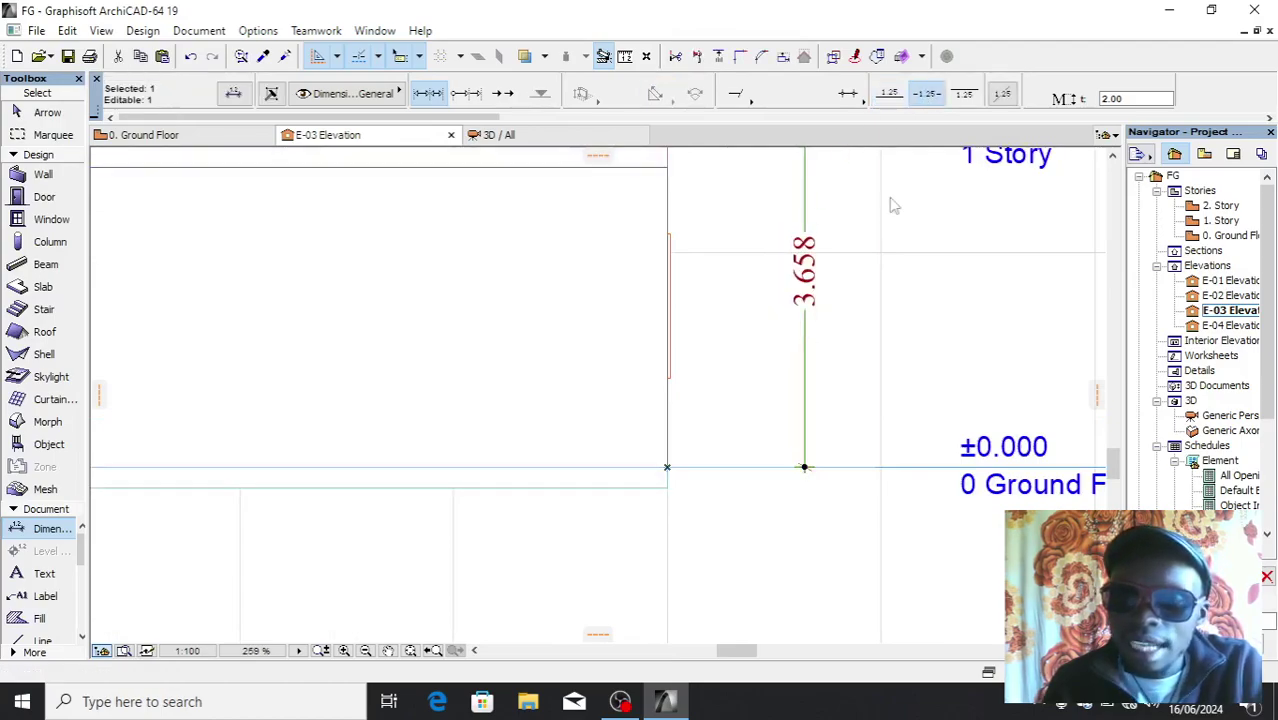
{"action": "key", "text": "Escape"}
{"action": "scroll", "coordinate": [785, 337], "scroll_direction": "down", "scroll_amount": 3}
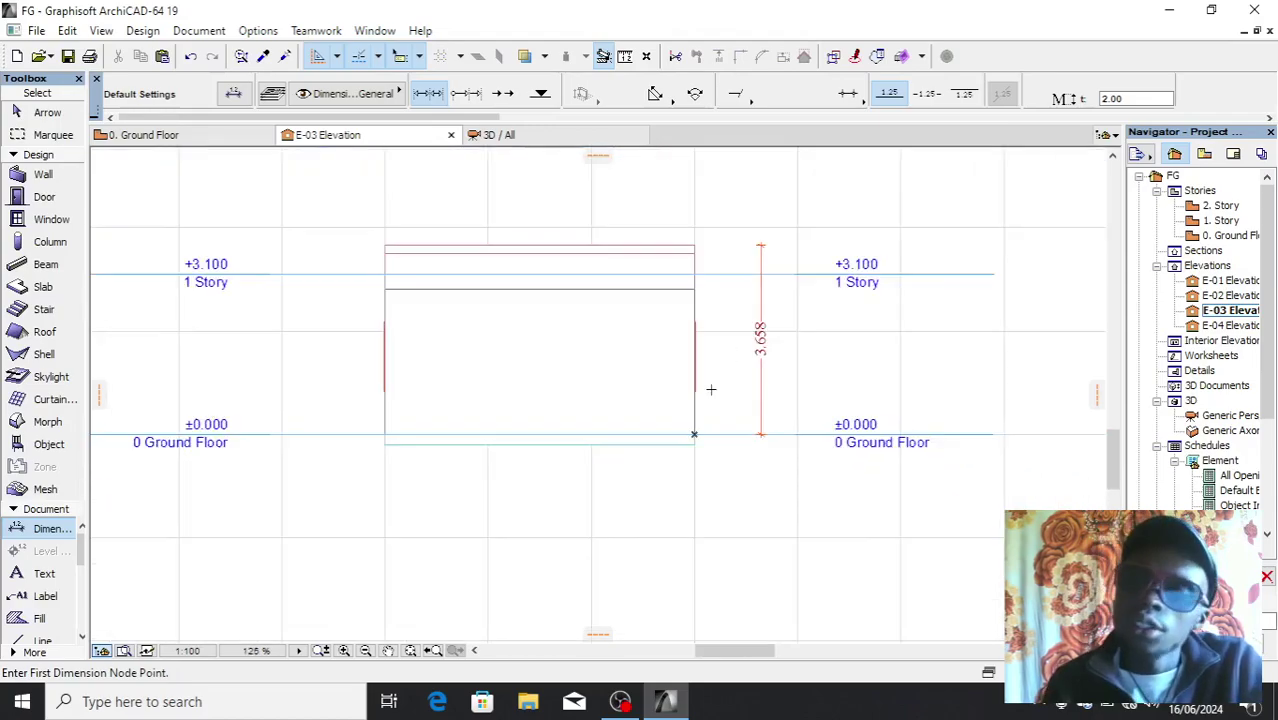
Return to the 0. Ground Floor plan and select the grouped walls of the house.
{"action": "double_click", "coordinate": [1233, 237]}
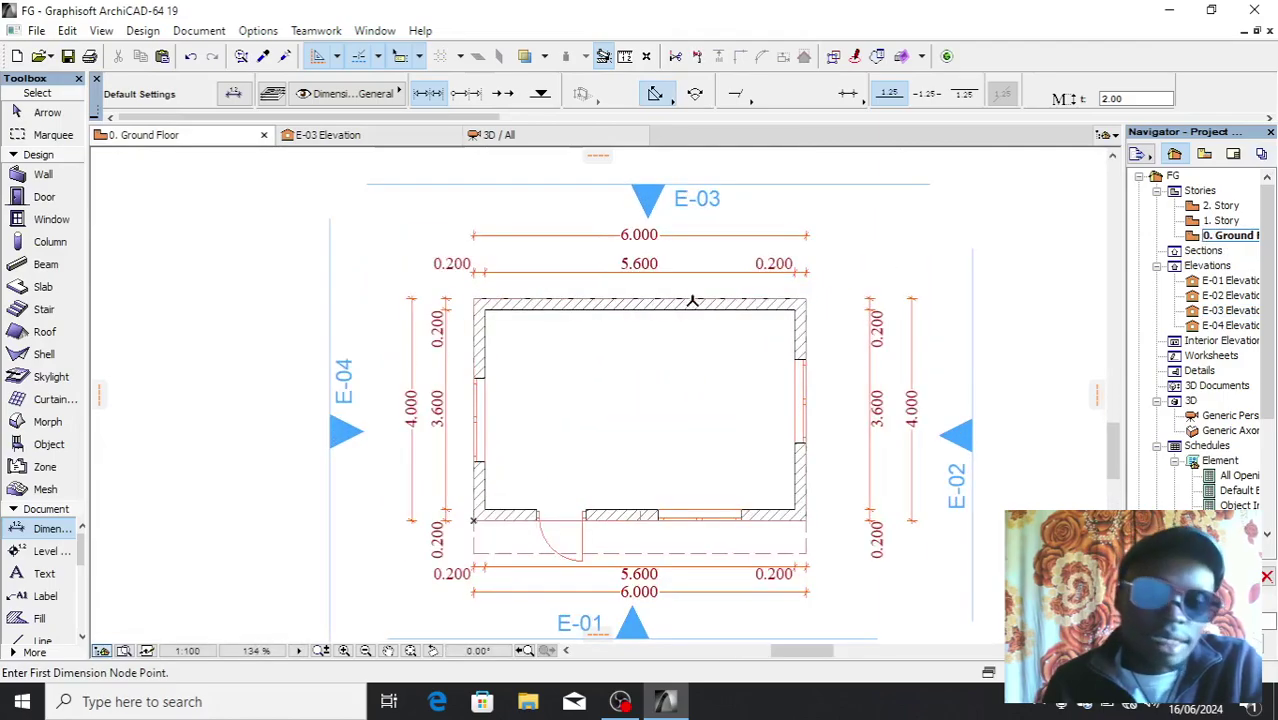
{"action": "scroll", "coordinate": [661, 311], "scroll_direction": "up", "scroll_amount": 2}
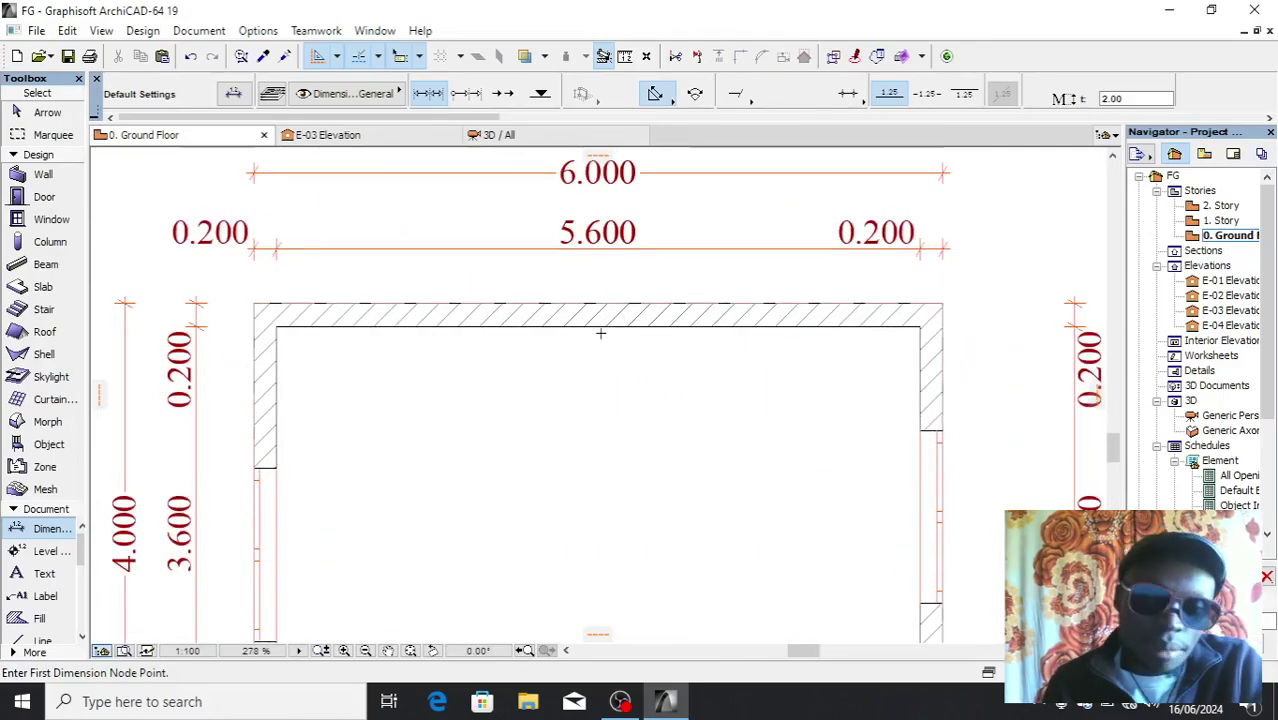
{"action": "left_click", "coordinate": [600, 302]}
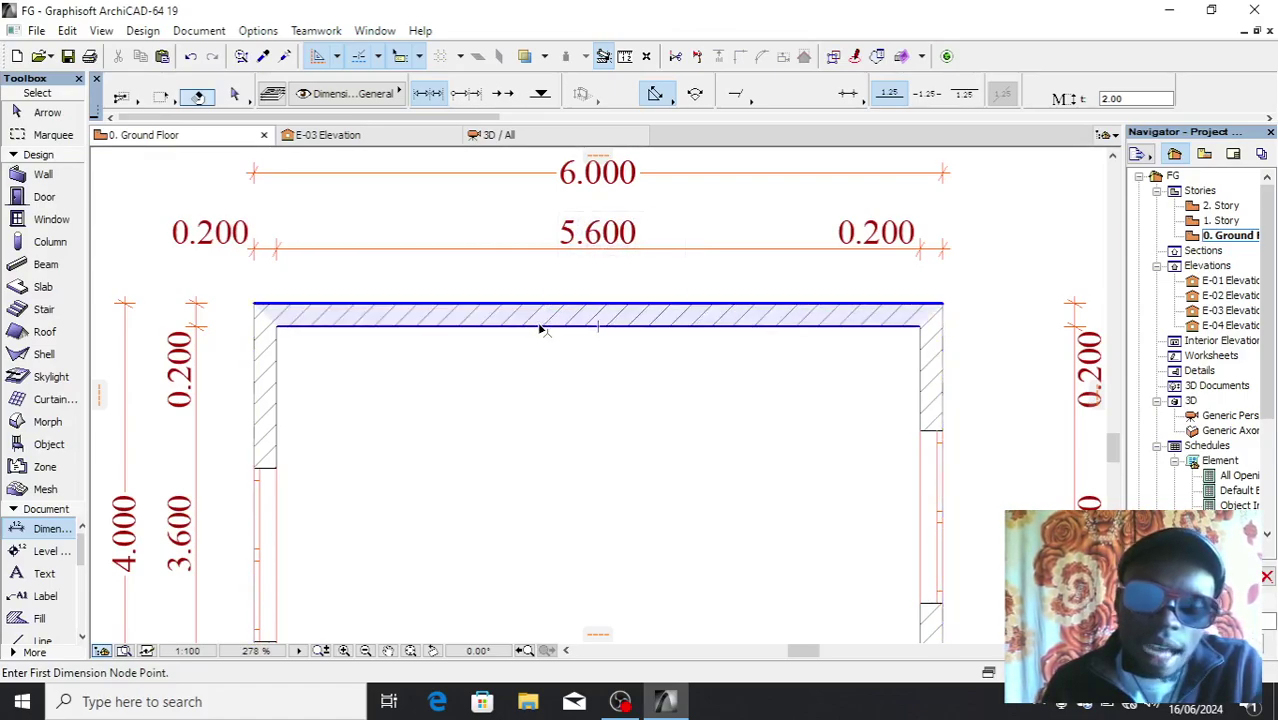
{"action": "left_click", "coordinate": [542, 324], "text": "shift"}
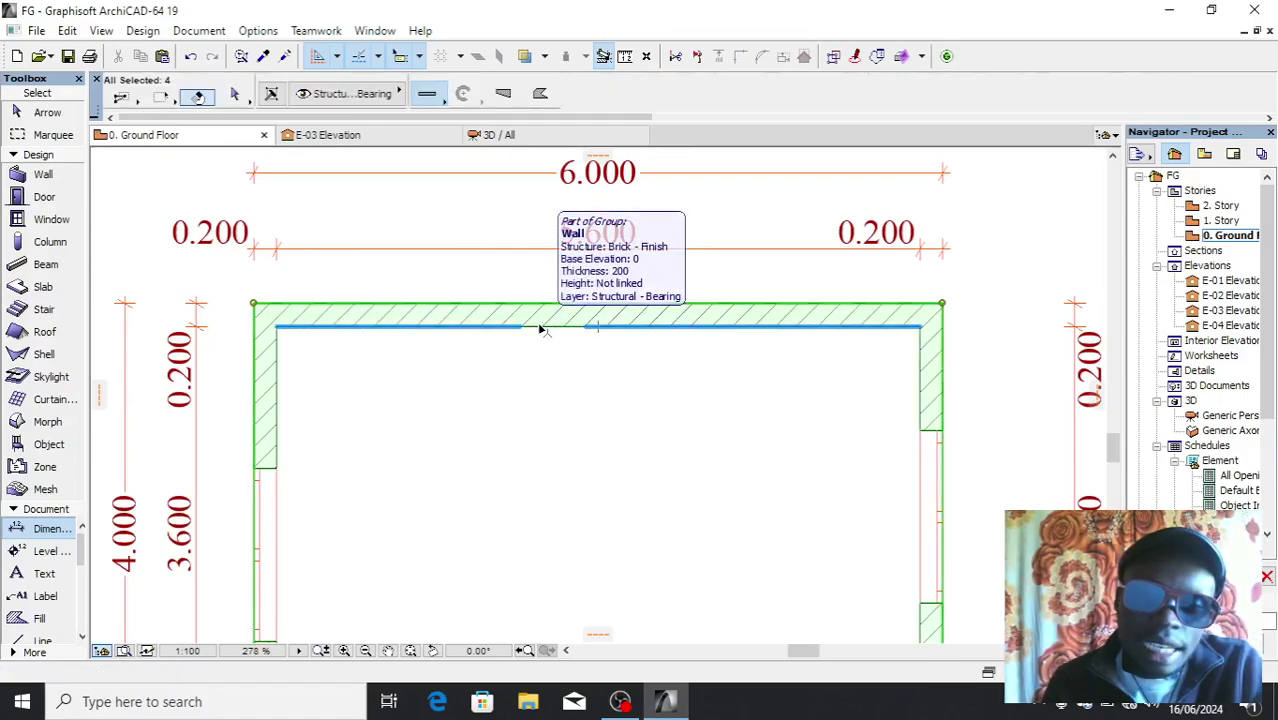
Release the selected house walls from their grouping so each can be selected individually, and clear the selection.
{"action": "scroll", "coordinate": [585, 300], "scroll_direction": "down", "scroll_amount": 4}
{"action": "scroll", "coordinate": [603, 345], "scroll_direction": "up", "scroll_amount": 2}
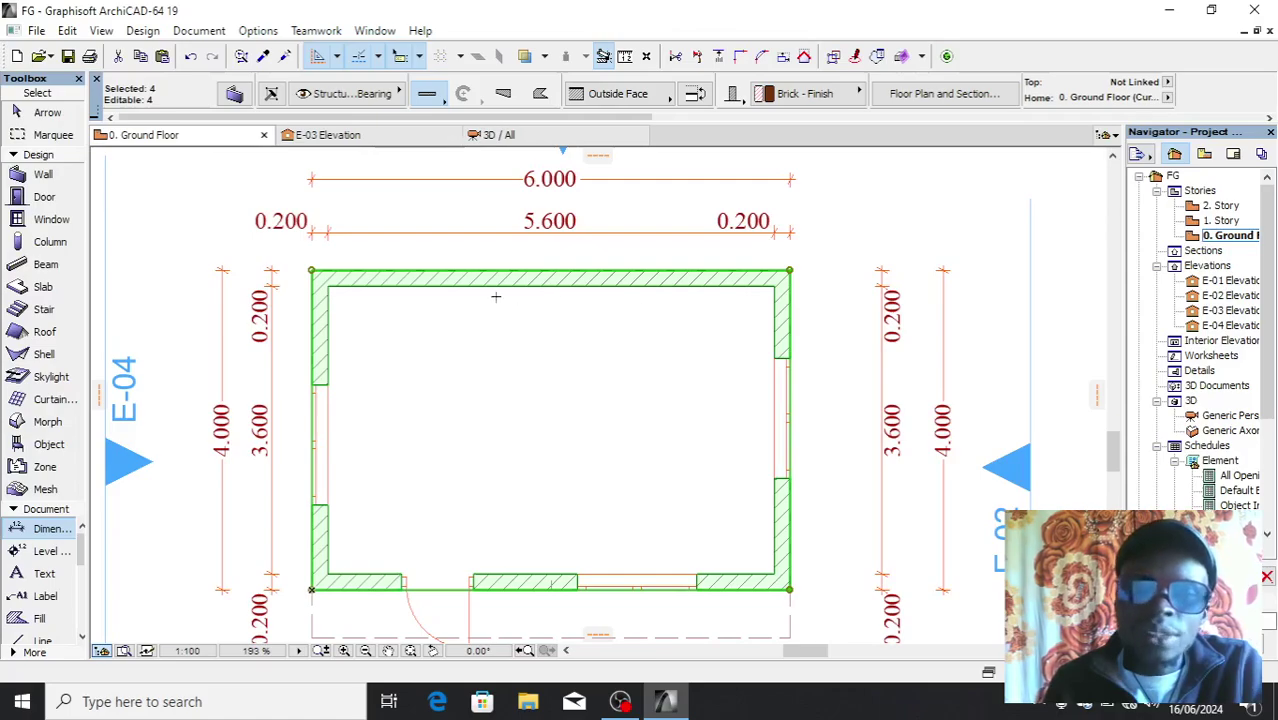
{"action": "scroll", "coordinate": [496, 296], "scroll_direction": "up", "scroll_amount": 2}
{"action": "scroll", "coordinate": [498, 292], "scroll_direction": "down", "scroll_amount": 4}
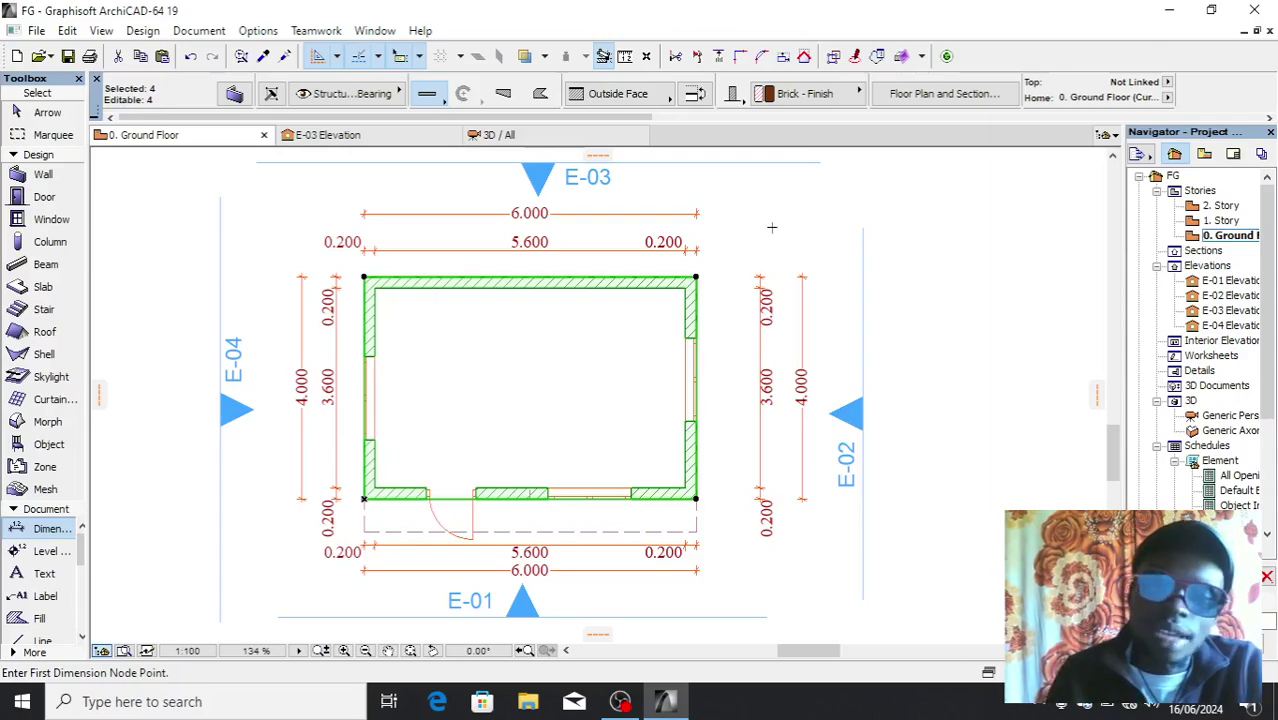
{"action": "key", "text": "Escape"}
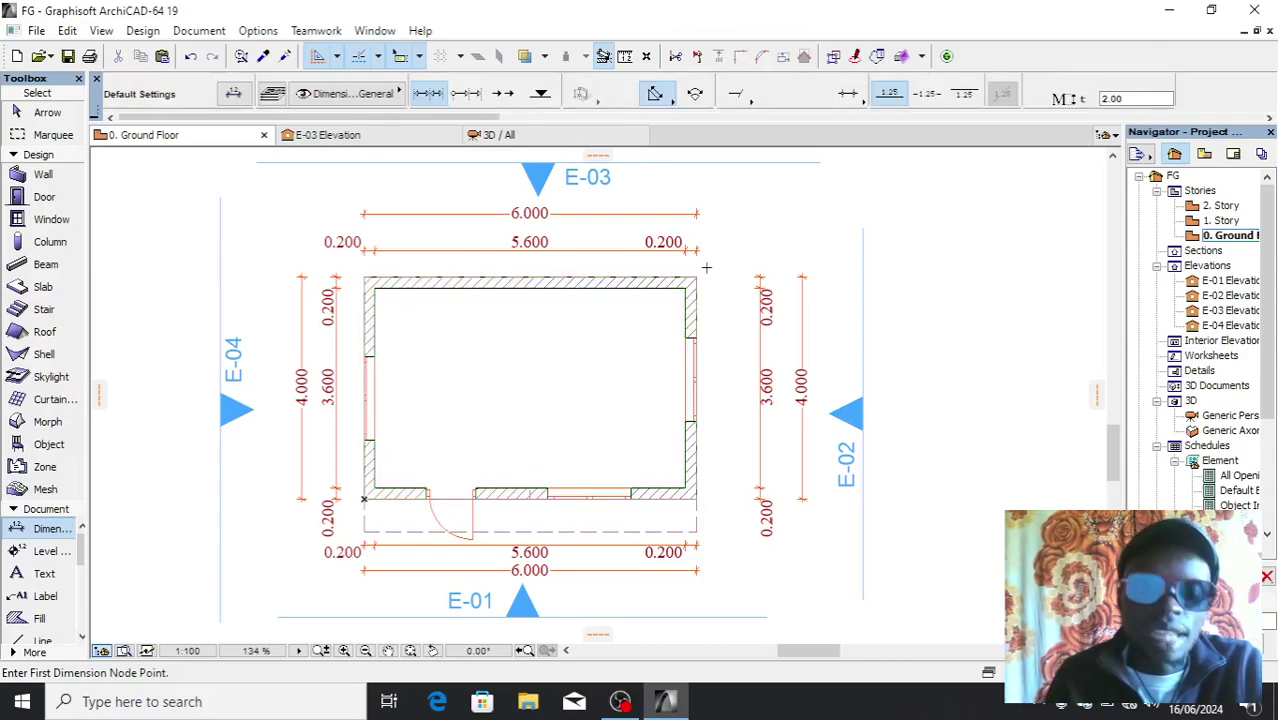
Select only the rear wall facing the E-03 elevation line.
{"action": "left_click", "coordinate": [513, 277], "text": "shift"}
{"action": "scroll", "coordinate": [513, 270], "scroll_direction": "down", "scroll_amount": 1}
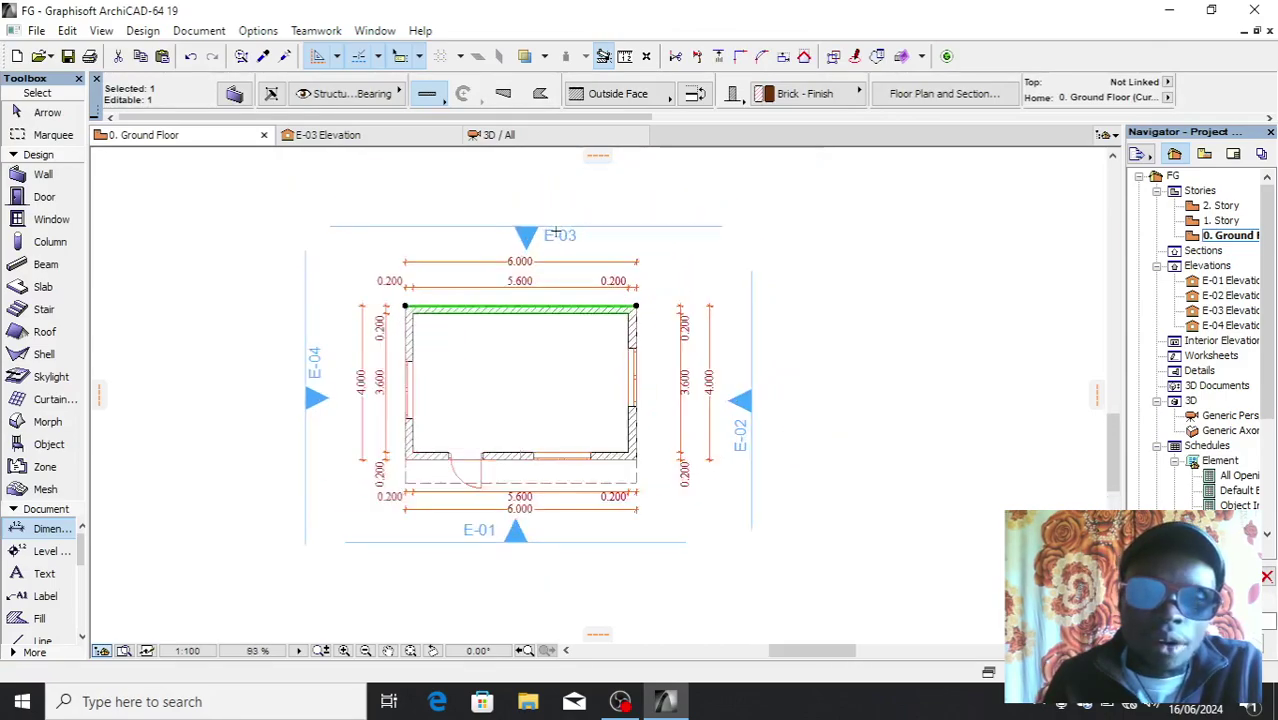
{"action": "scroll", "coordinate": [580, 240], "scroll_direction": "up", "scroll_amount": 1}
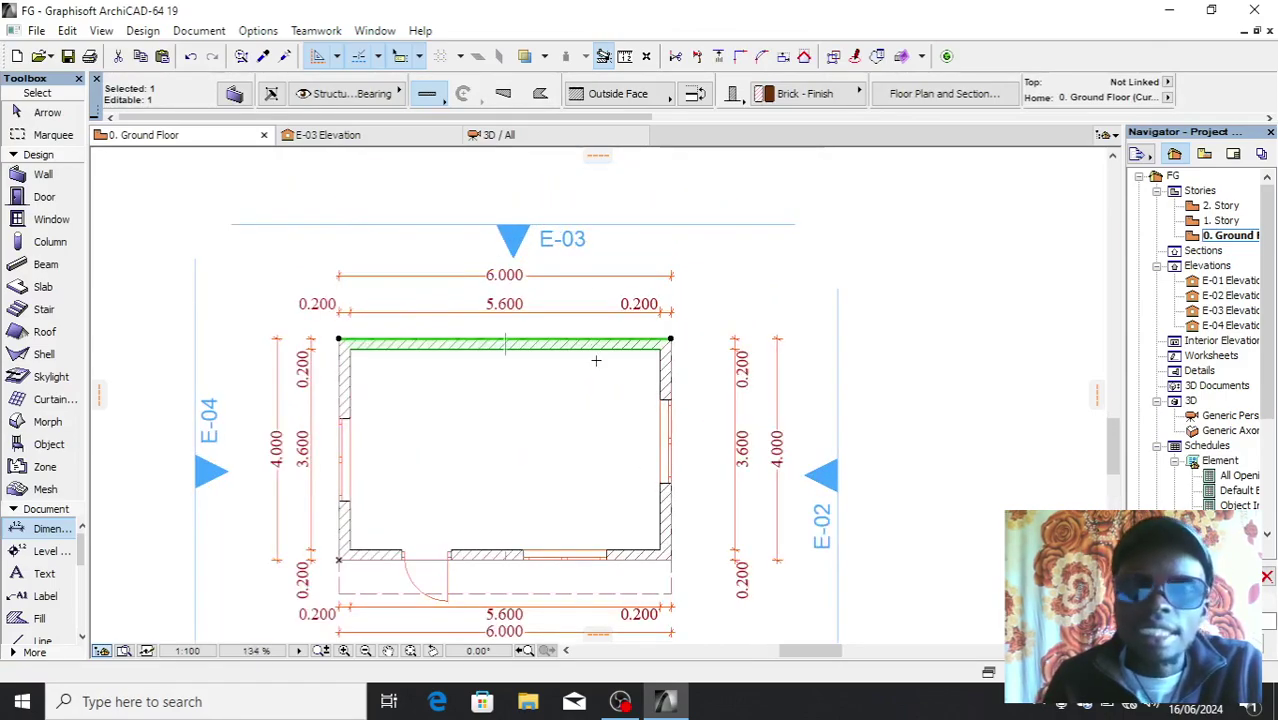
{"action": "scroll", "coordinate": [638, 291], "scroll_direction": "down", "scroll_amount": 1}
{"action": "scroll", "coordinate": [596, 303], "scroll_direction": "up", "scroll_amount": 1}
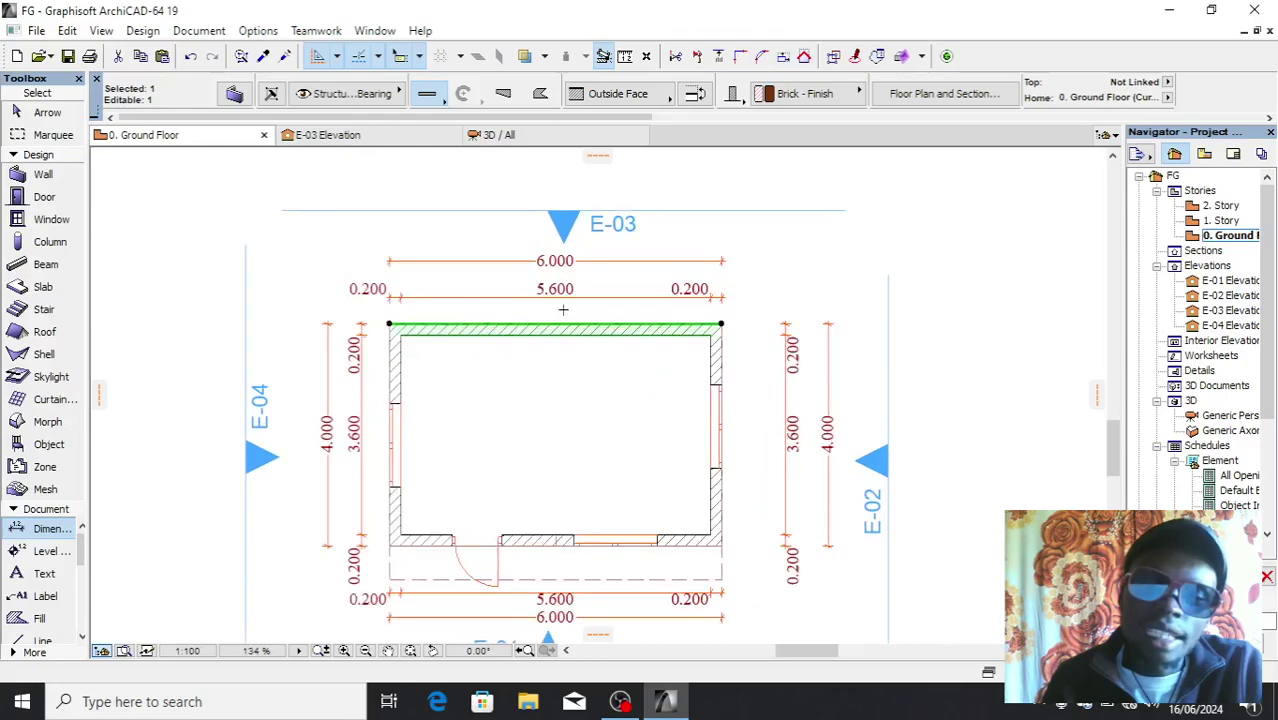
{"action": "right_click", "coordinate": [947, 186]}
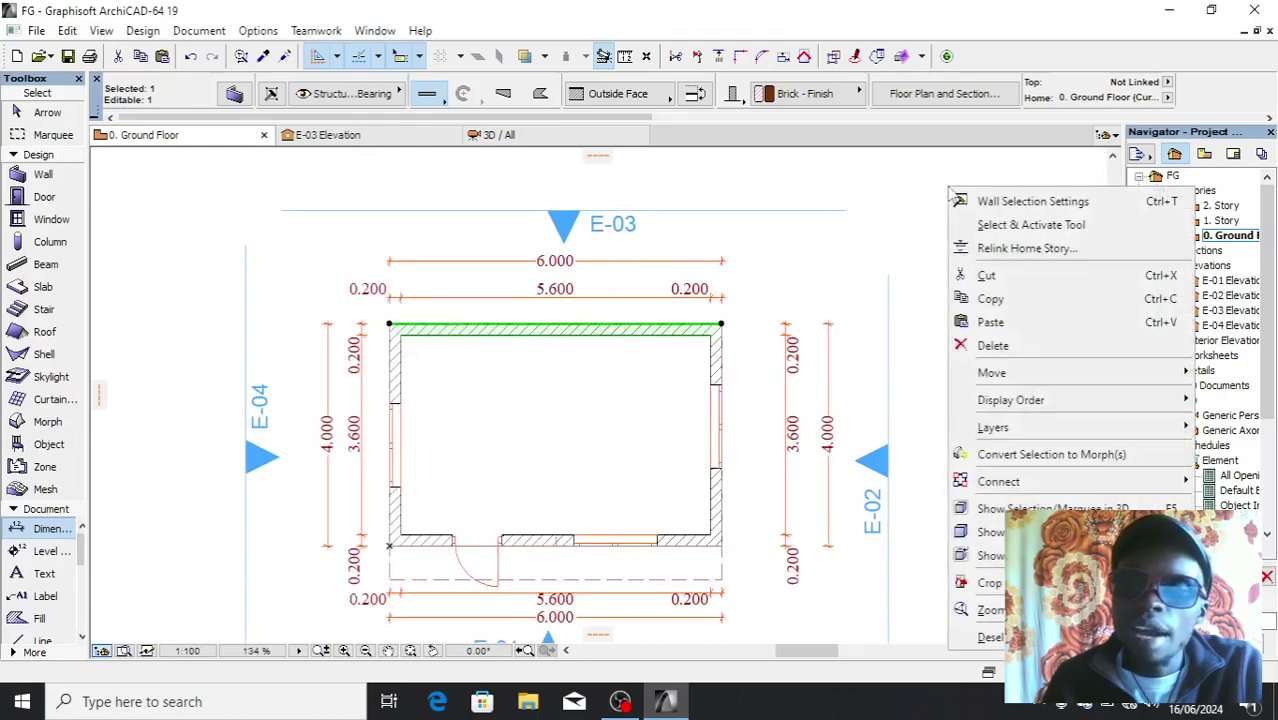
{"action": "left_click", "coordinate": [1000, 203]}
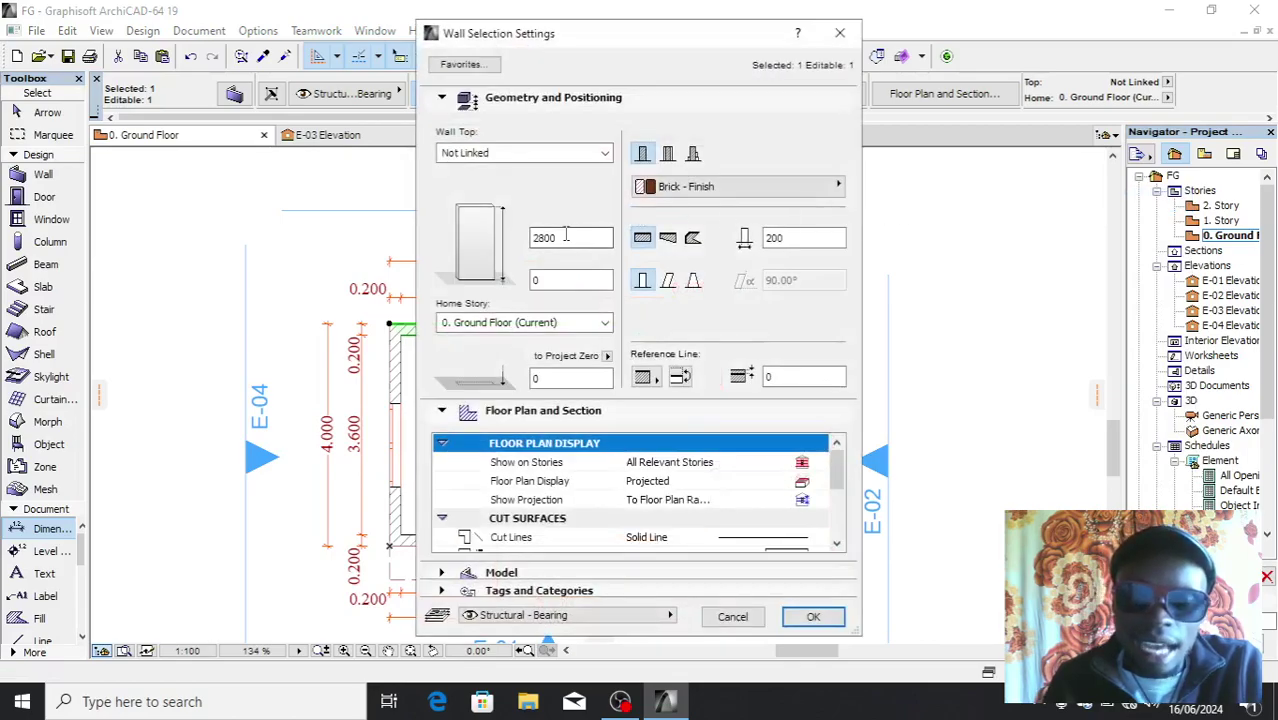
{"action": "left_click", "coordinate": [585, 236]}
{"action": "left_click_drag", "start_coordinate": [585, 236], "coordinate": [393, 238]}
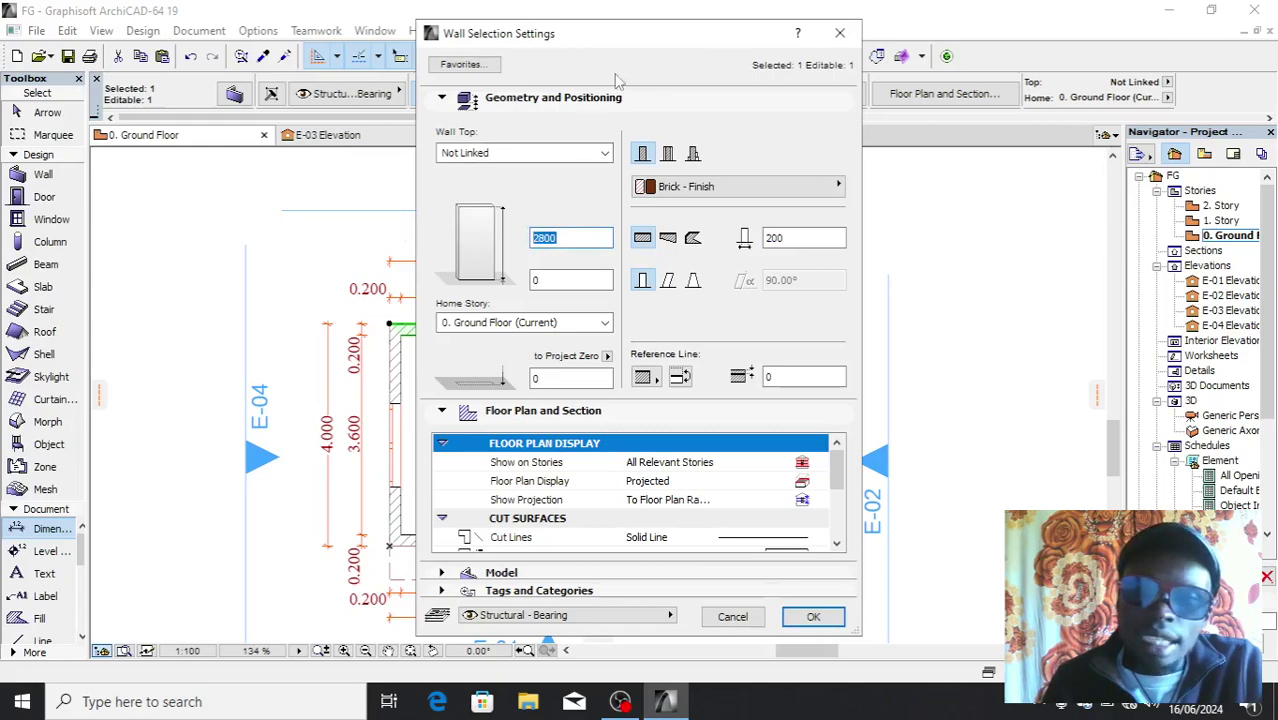
{"action": "left_click", "coordinate": [840, 33]}
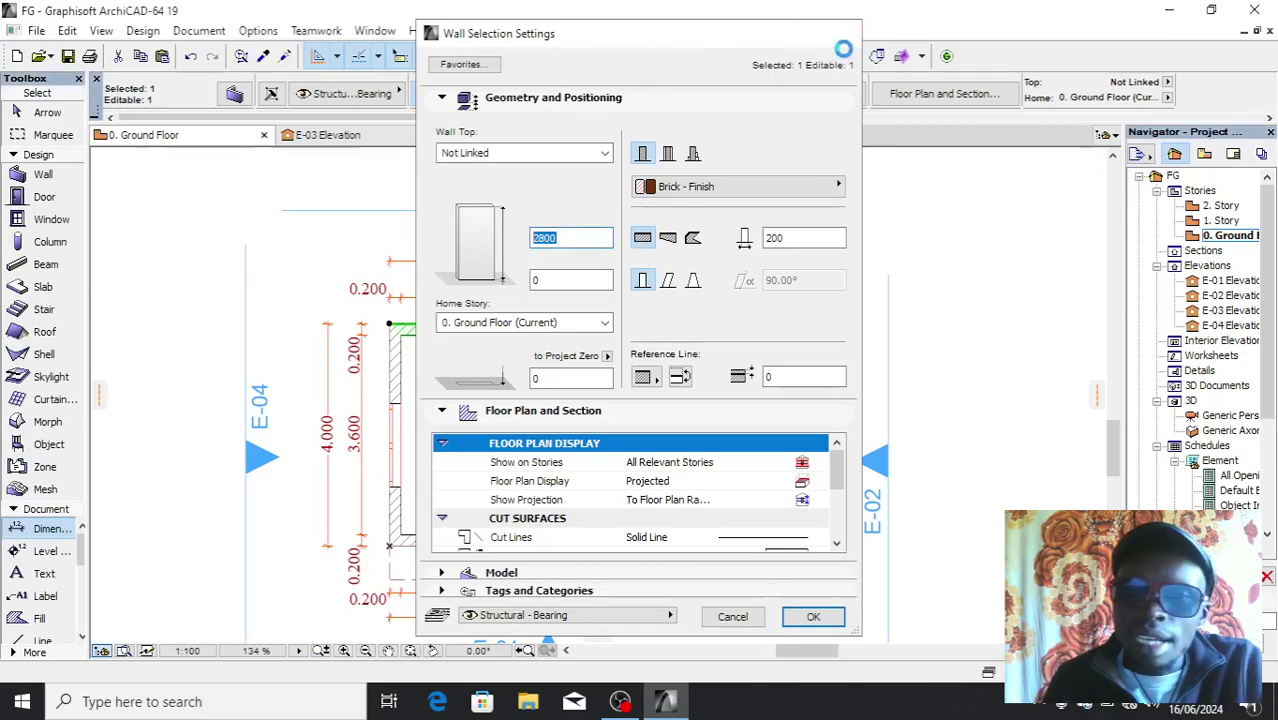
Check the height dimension in the E-03 elevation, return to the ground floor plan and set the selected rear wall's height to 3658 mm.
{"action": "double_click", "coordinate": [1230, 311]}
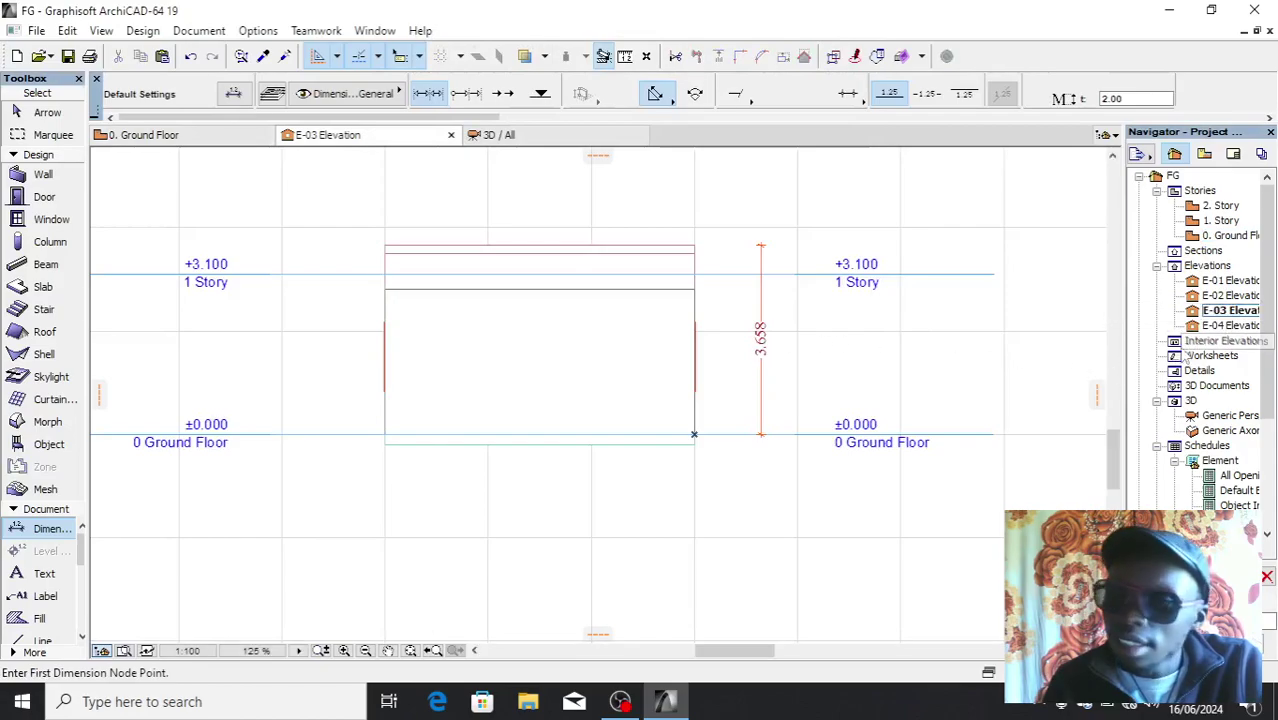
{"action": "double_click", "coordinate": [1228, 236]}
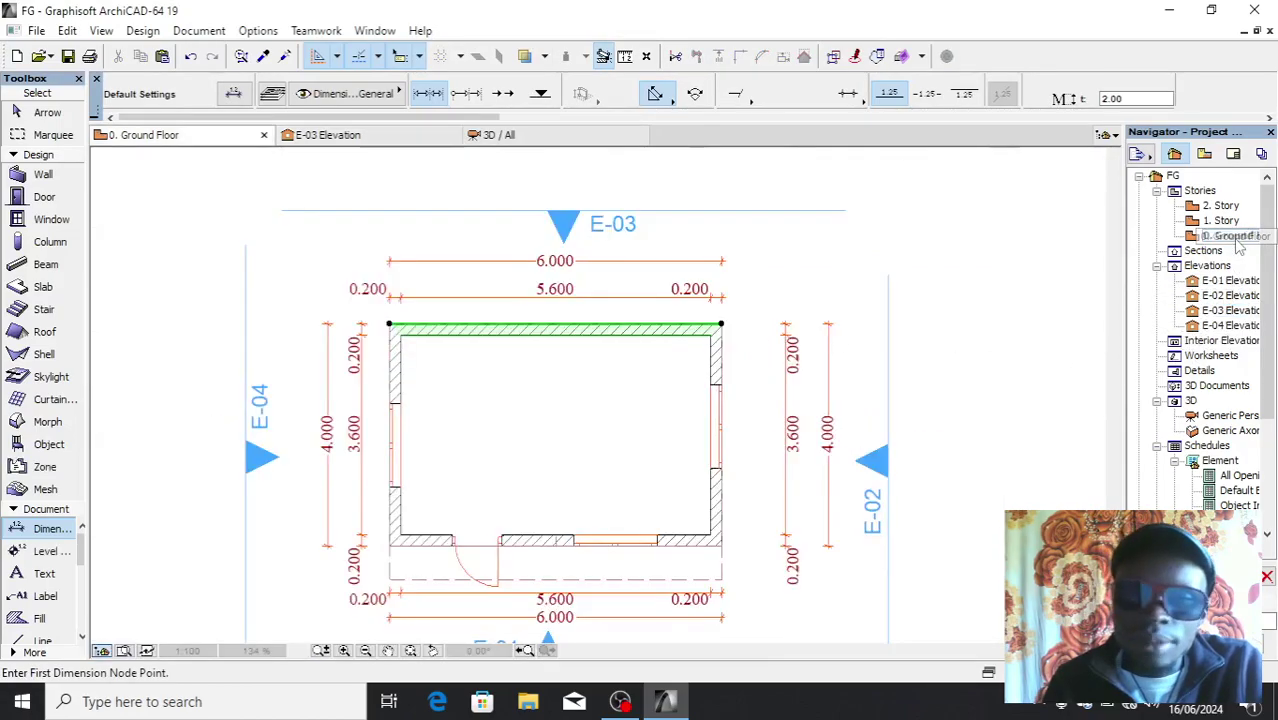
{"action": "right_click", "coordinate": [936, 214]}
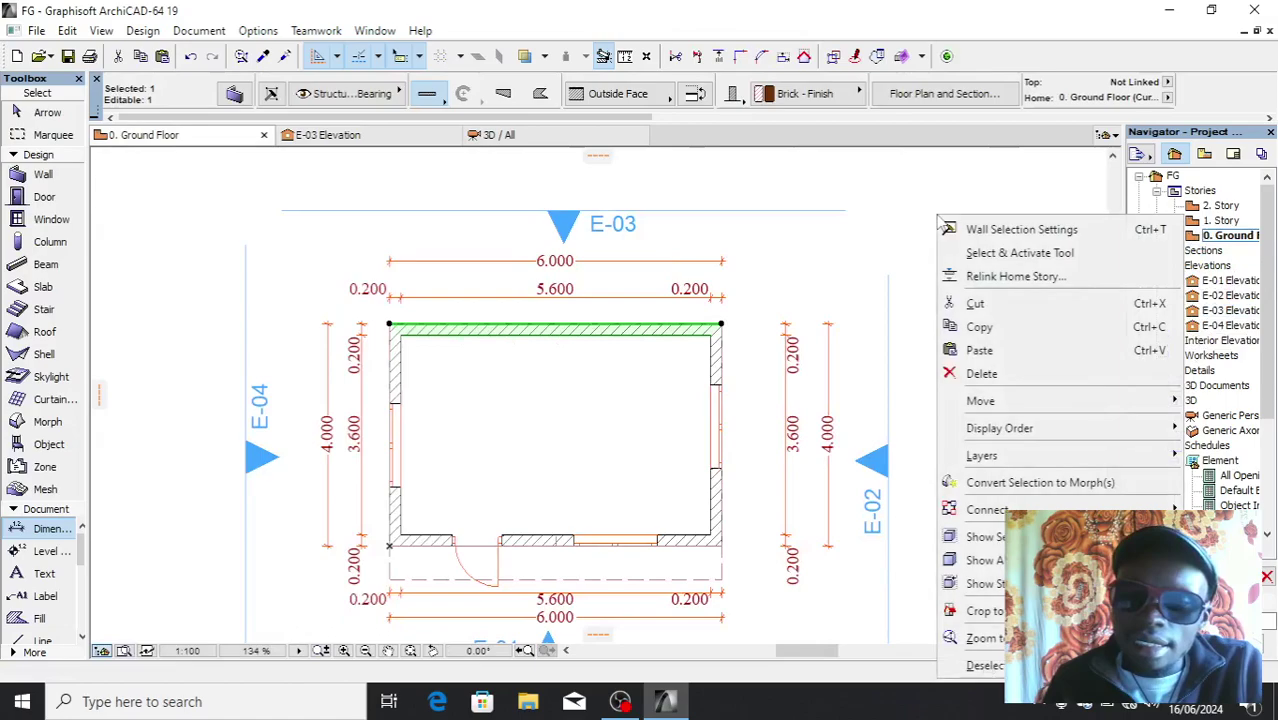
{"action": "left_click", "coordinate": [978, 226]}
{"action": "double_click", "coordinate": [560, 238]}
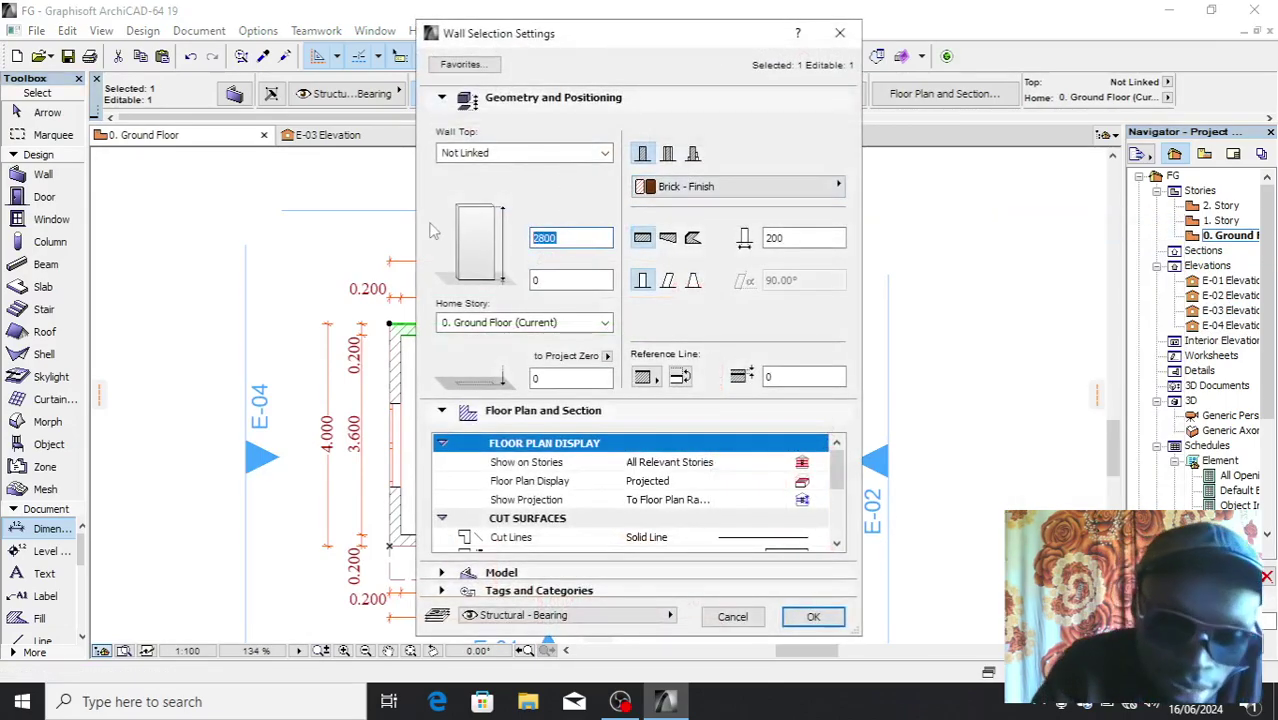
{"action": "type", "text": "3"}
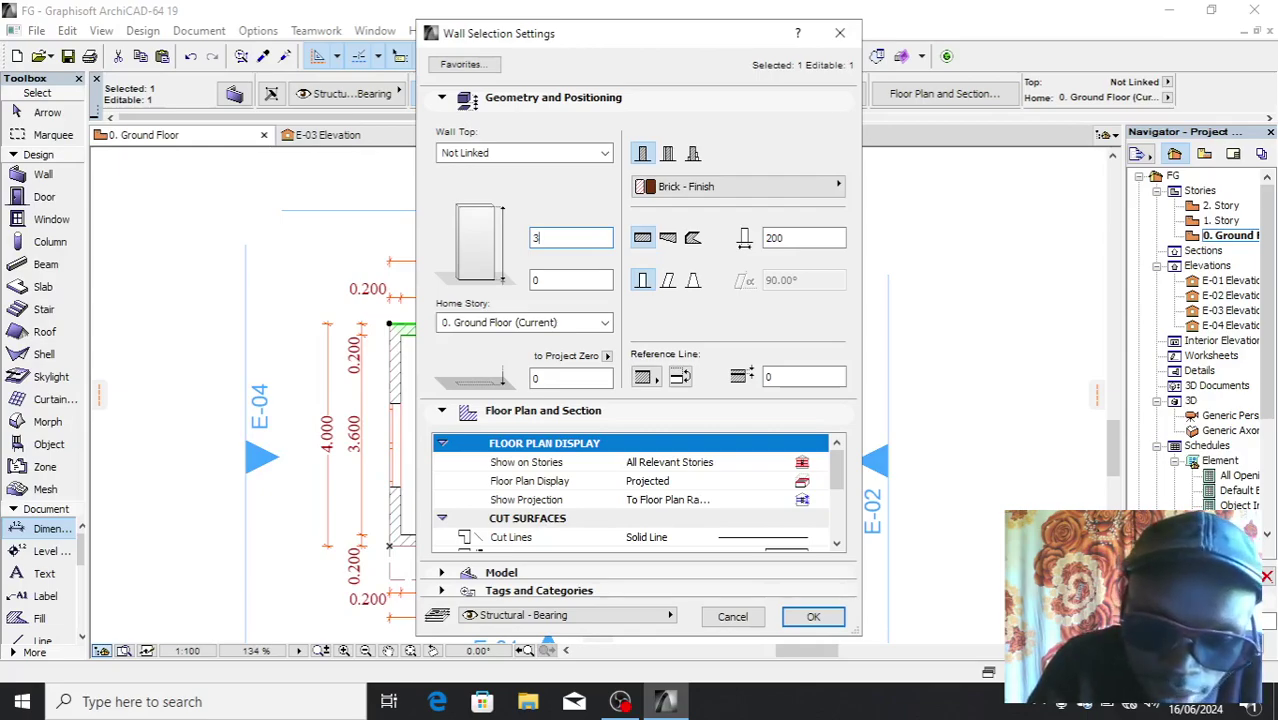
{"action": "type", "text": "65"}
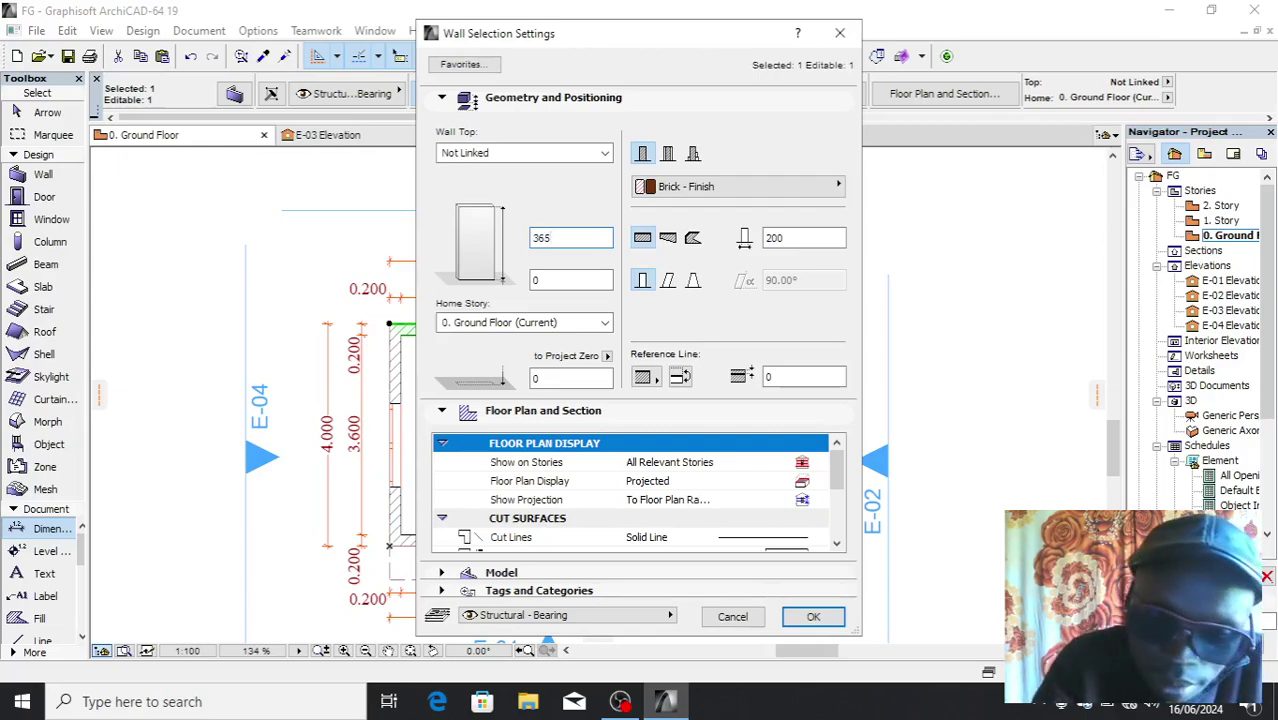
{"action": "key", "text": "Return"}
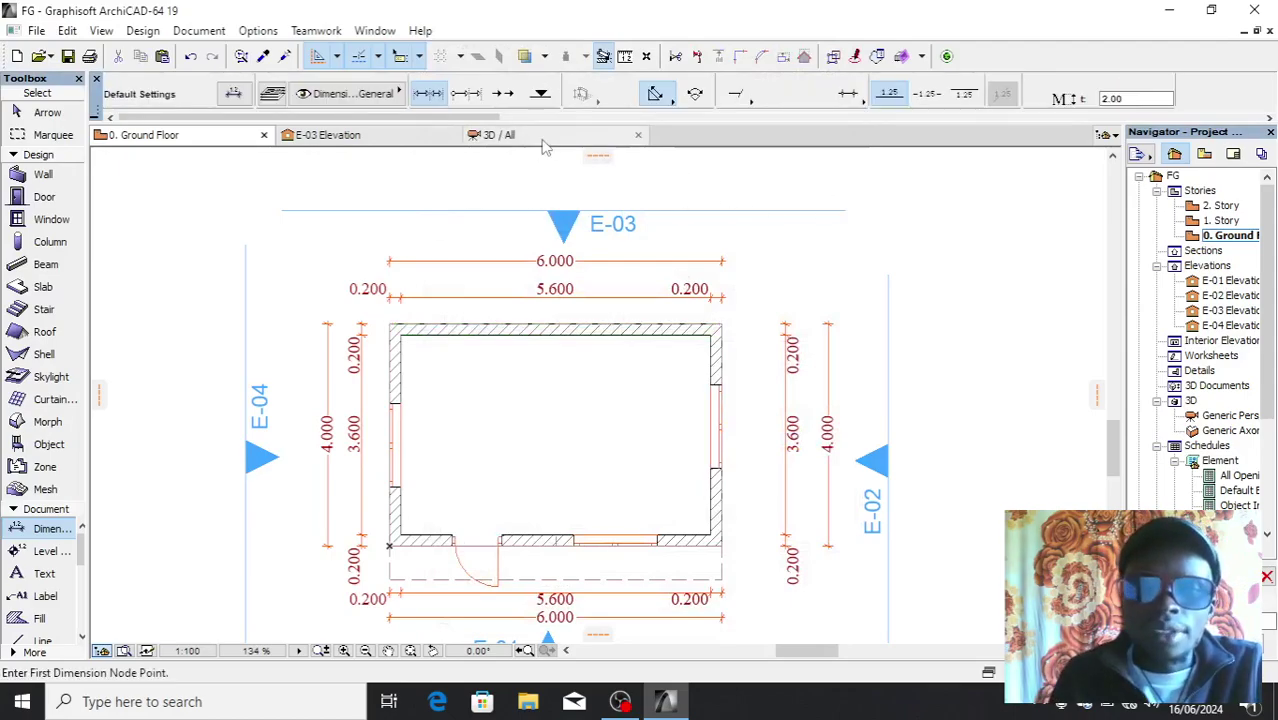
Deselect the roof in the 3D view and examine from several sides how the rear wall meets the roof and side walls.
{"action": "left_click", "coordinate": [500, 135]}
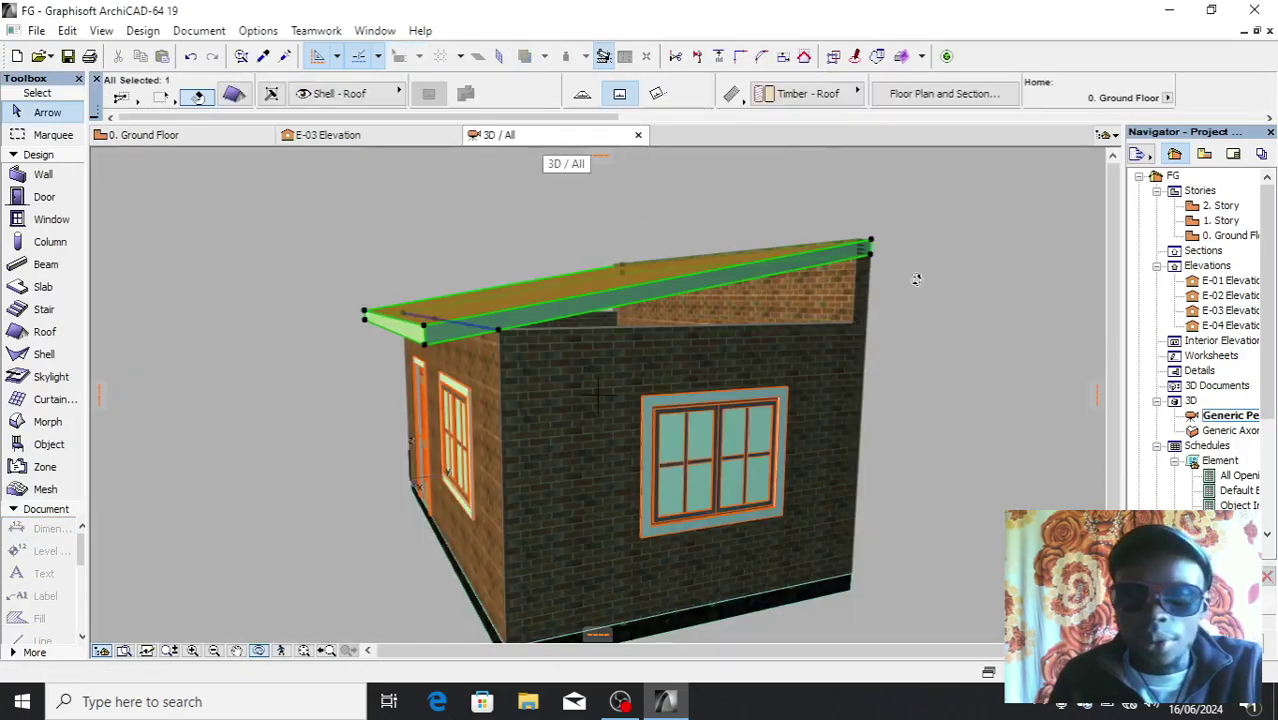
{"action": "right_click", "coordinate": [997, 283]}
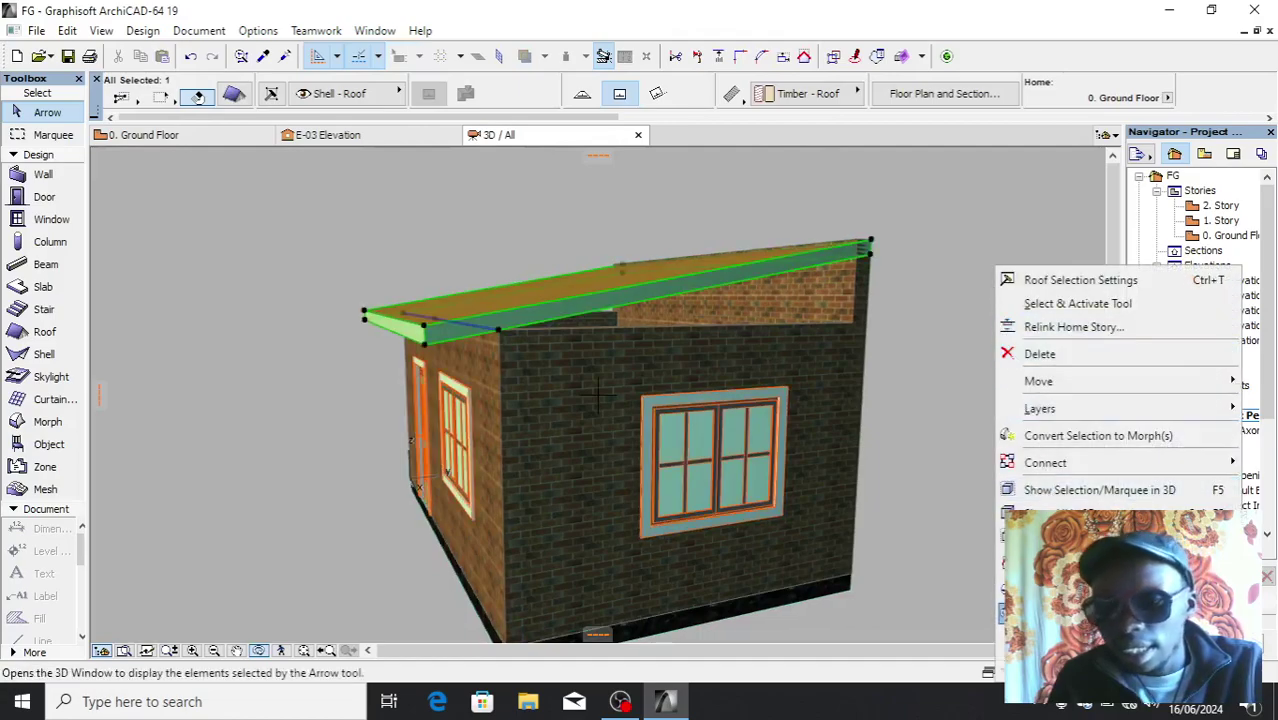
{"action": "left_click", "coordinate": [1060, 565]}
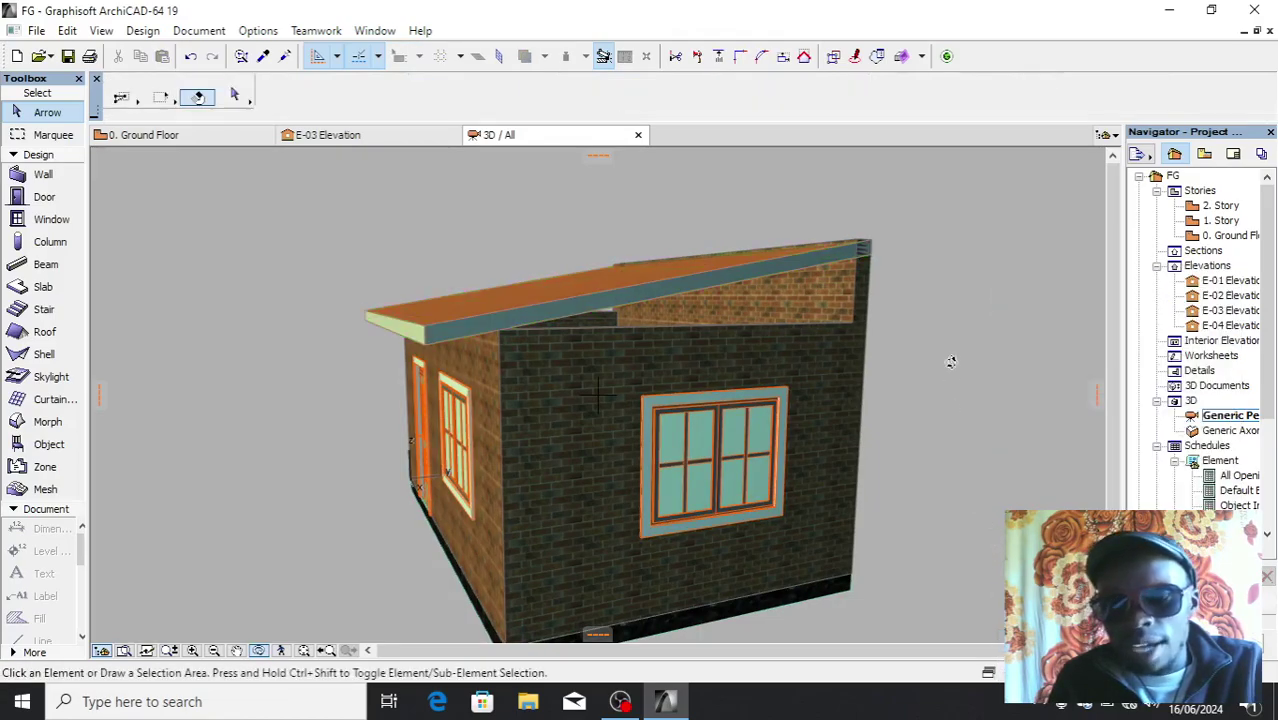
{"action": "left_click_drag", "start_coordinate": [763, 357], "coordinate": [696, 203]}
{"action": "scroll", "coordinate": [661, 218], "scroll_direction": "up", "scroll_amount": 3}
{"action": "left_click_drag", "start_coordinate": [875, 284], "coordinate": [697, 259]}
{"action": "scroll", "coordinate": [611, 245], "scroll_direction": "down", "scroll_amount": 5}
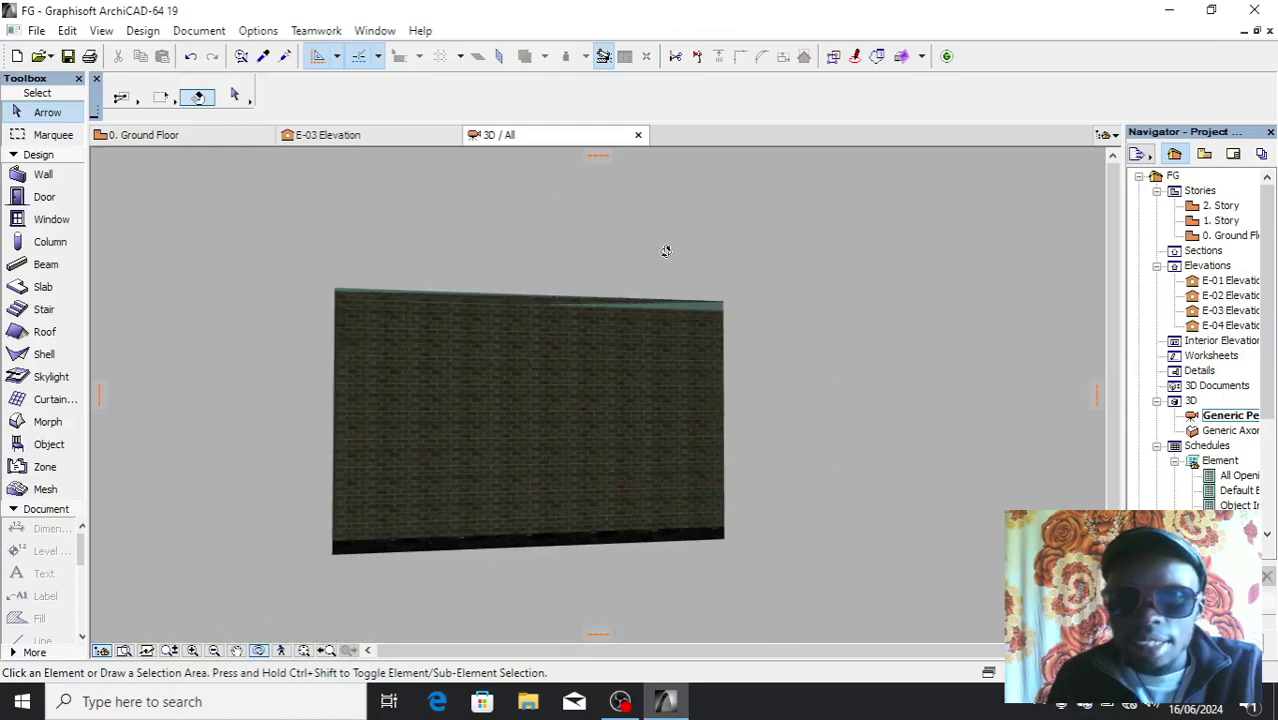
{"action": "left_click_drag", "start_coordinate": [759, 320], "coordinate": [234, 310]}
{"action": "left_click_drag", "start_coordinate": [676, 352], "coordinate": [425, 264]}
{"action": "left_click_drag", "start_coordinate": [237, 321], "coordinate": [786, 366]}
On the 0. Ground Floor plan, set the height of both side walls with windows, facing E-04 and E-02, to 3658 mm and deselect them.
{"action": "double_click", "coordinate": [1228, 235]}
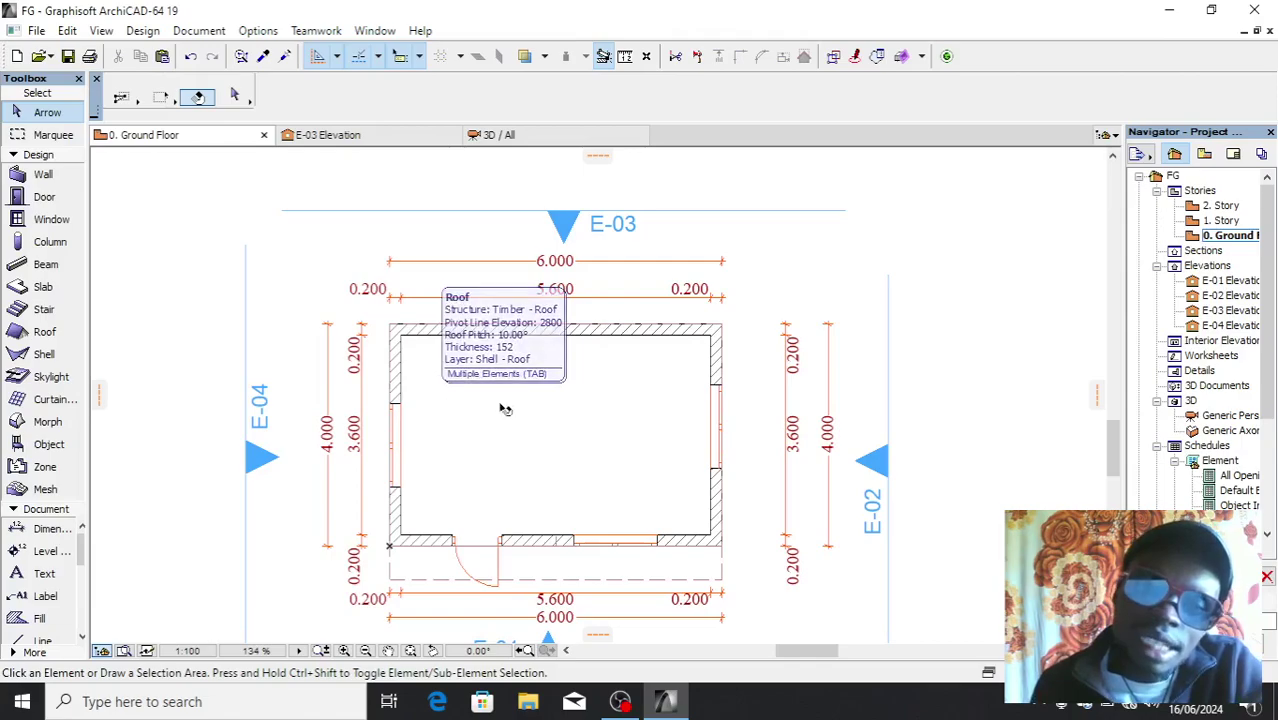
{"action": "left_click", "coordinate": [400, 356]}
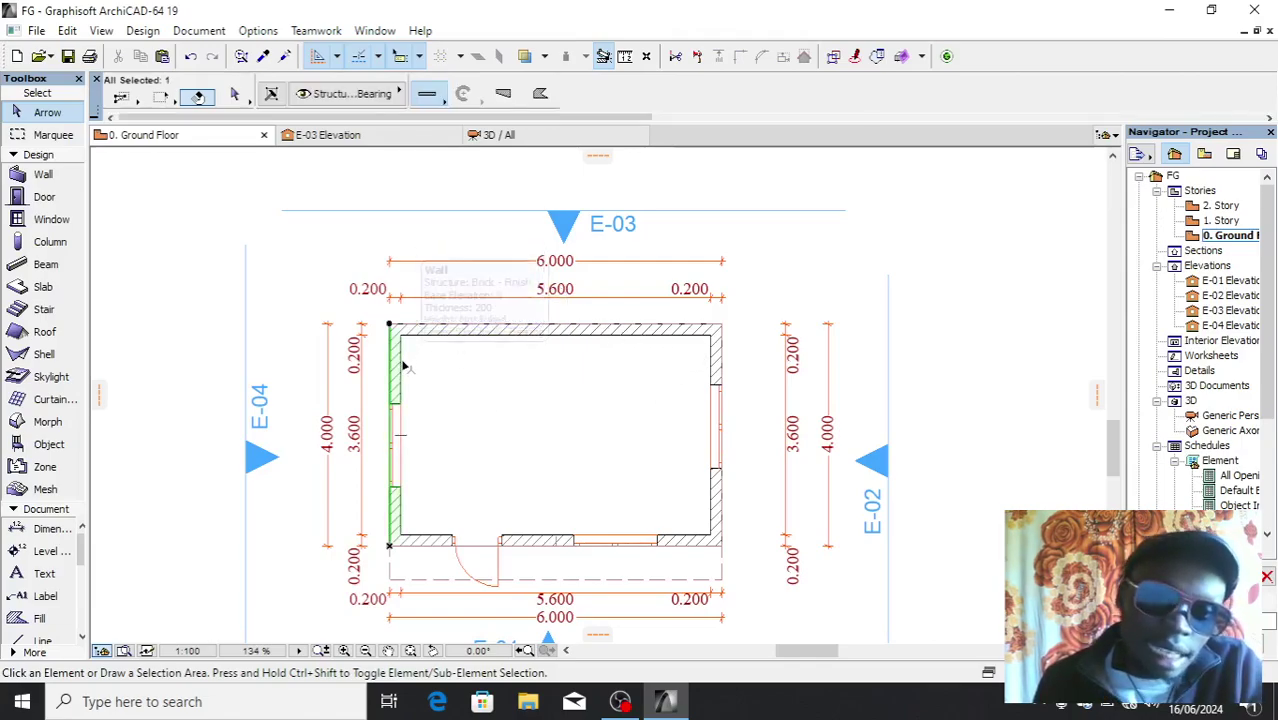
{"action": "left_click", "coordinate": [727, 376], "text": "shift"}
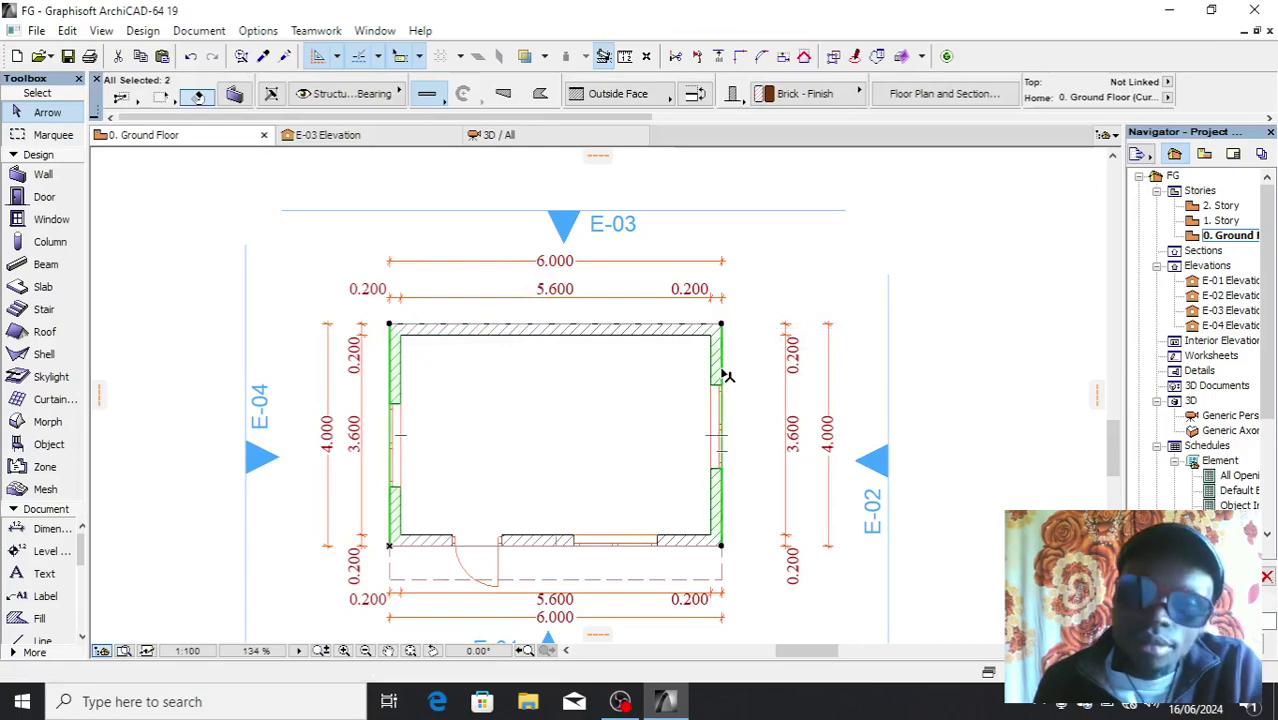
{"action": "right_click", "coordinate": [947, 205]}
{"action": "left_click", "coordinate": [985, 219]}
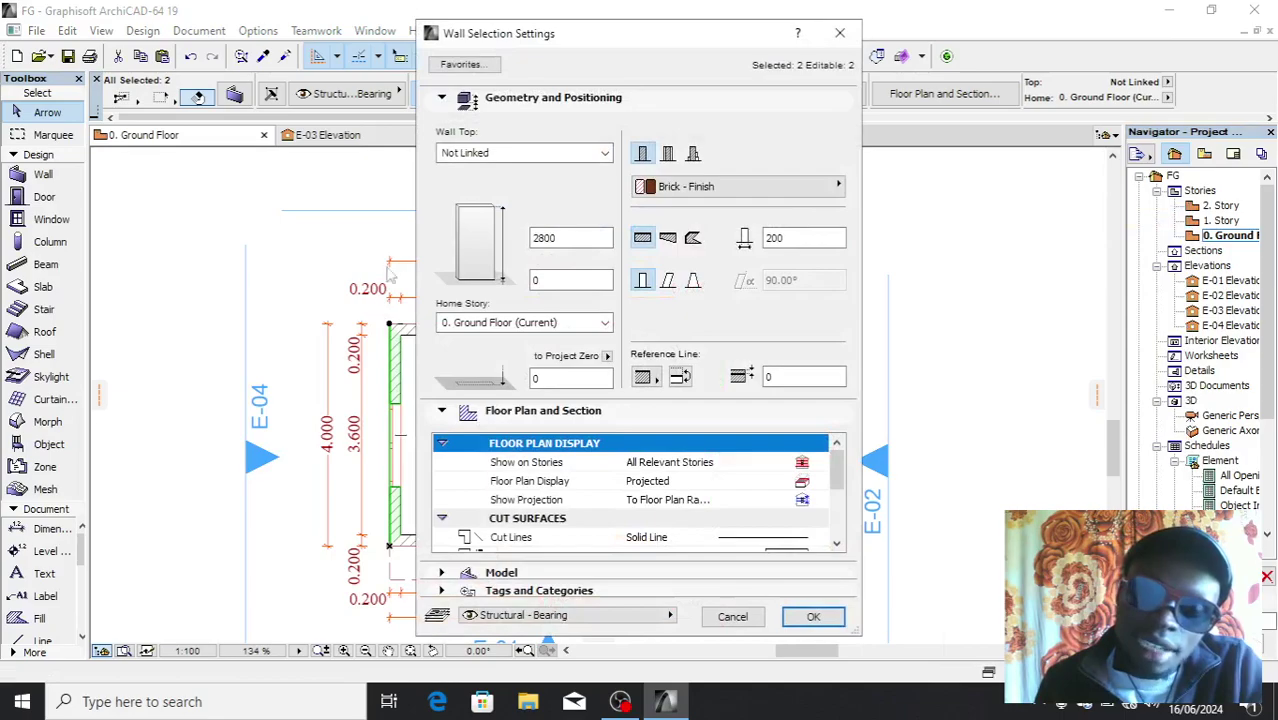
{"action": "left_click", "coordinate": [565, 238]}
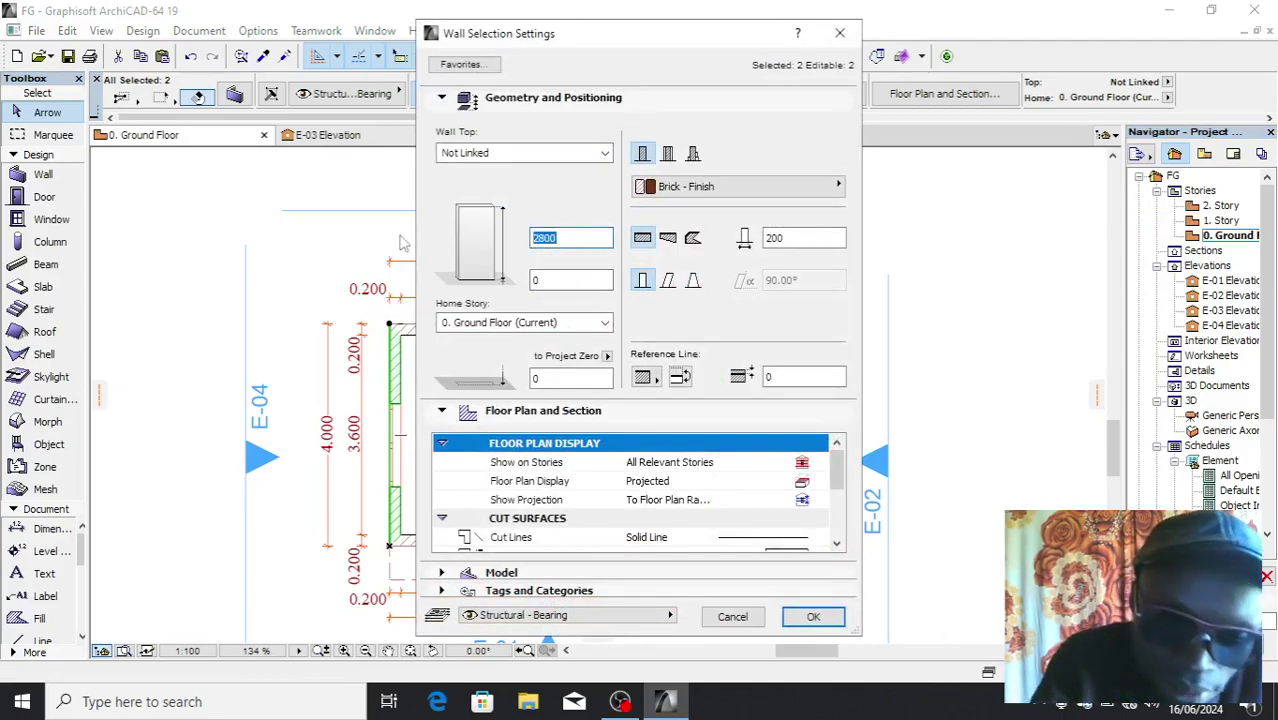
{"action": "type", "text": "3658"}
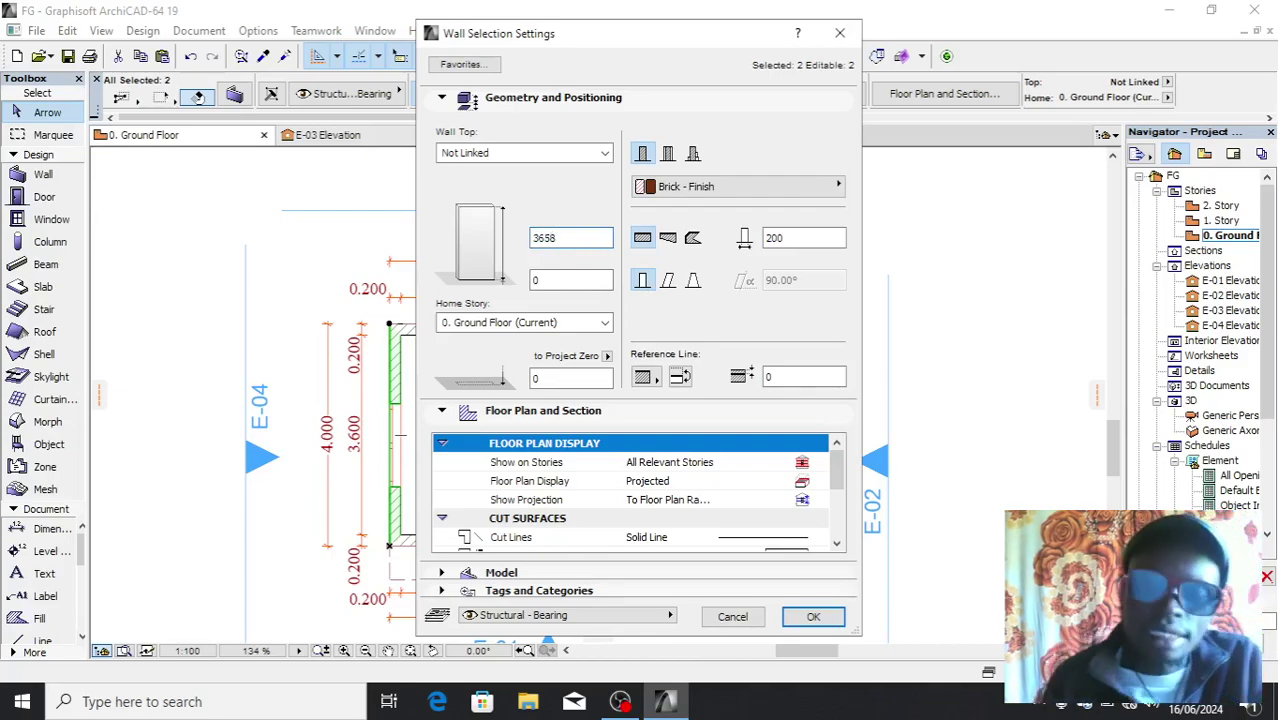
{"action": "left_click", "coordinate": [813, 616]}
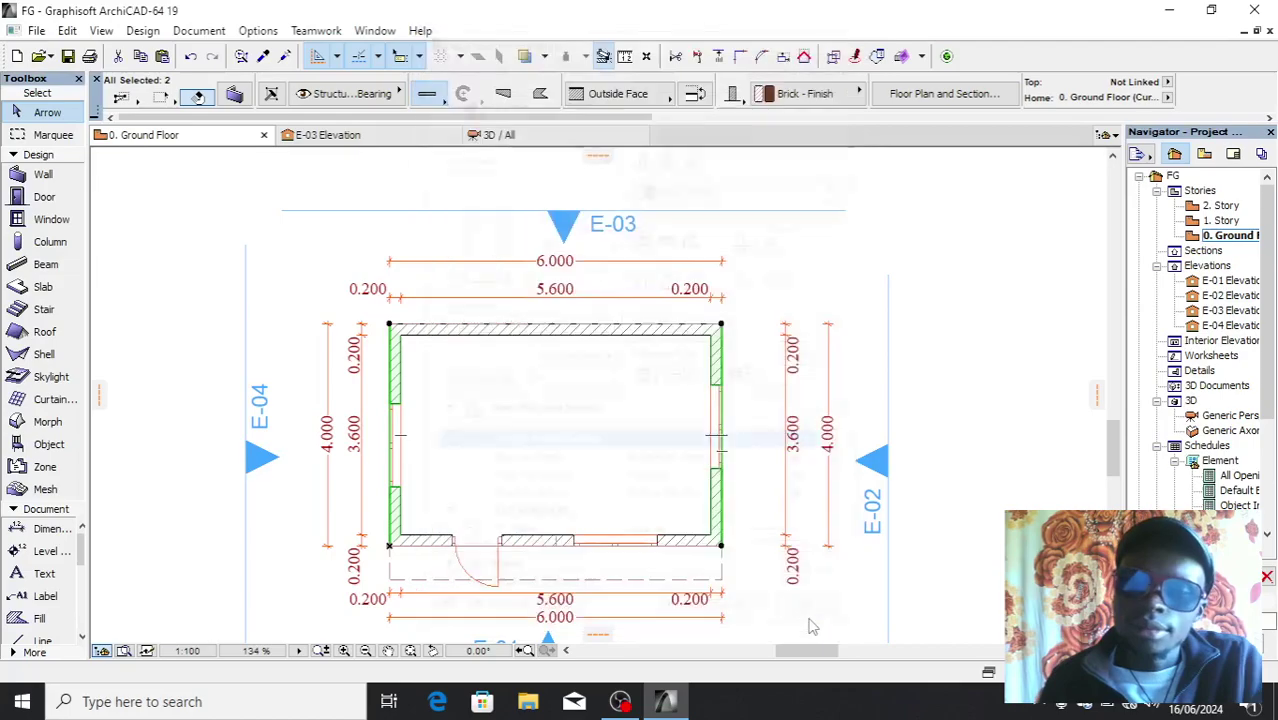
{"action": "left_click", "coordinate": [855, 358]}
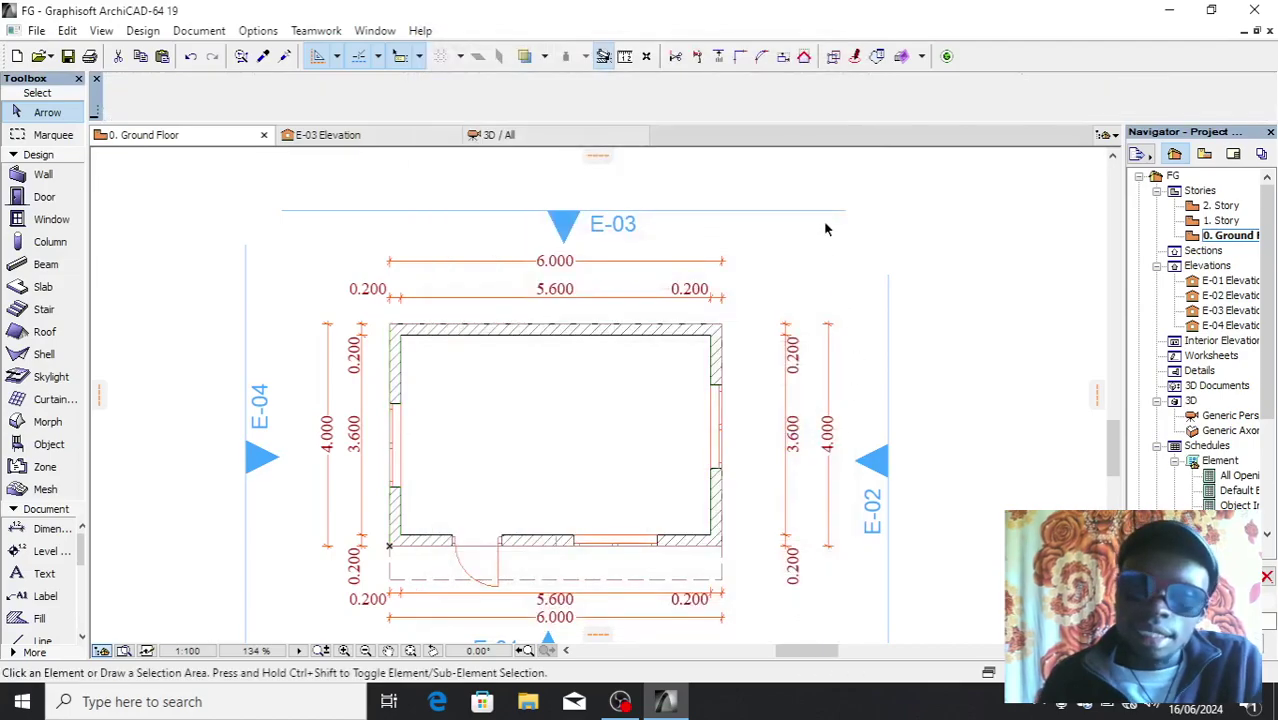
Examine the side walls against the sloping roof from several angles in the 3D view, and leave orbit mode.
{"action": "left_click", "coordinate": [558, 135]}
{"action": "scroll", "coordinate": [735, 308], "scroll_direction": "down", "scroll_amount": 3}
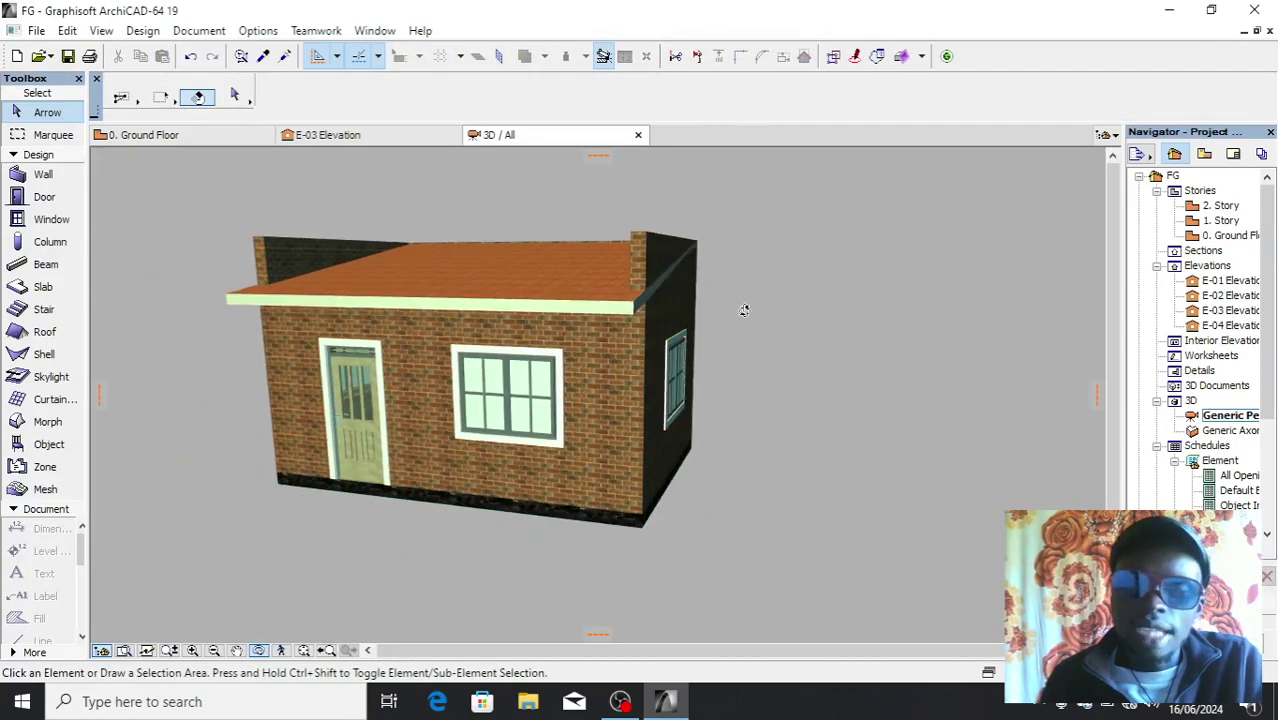
{"action": "left_click_drag", "start_coordinate": [903, 325], "coordinate": [510, 259]}
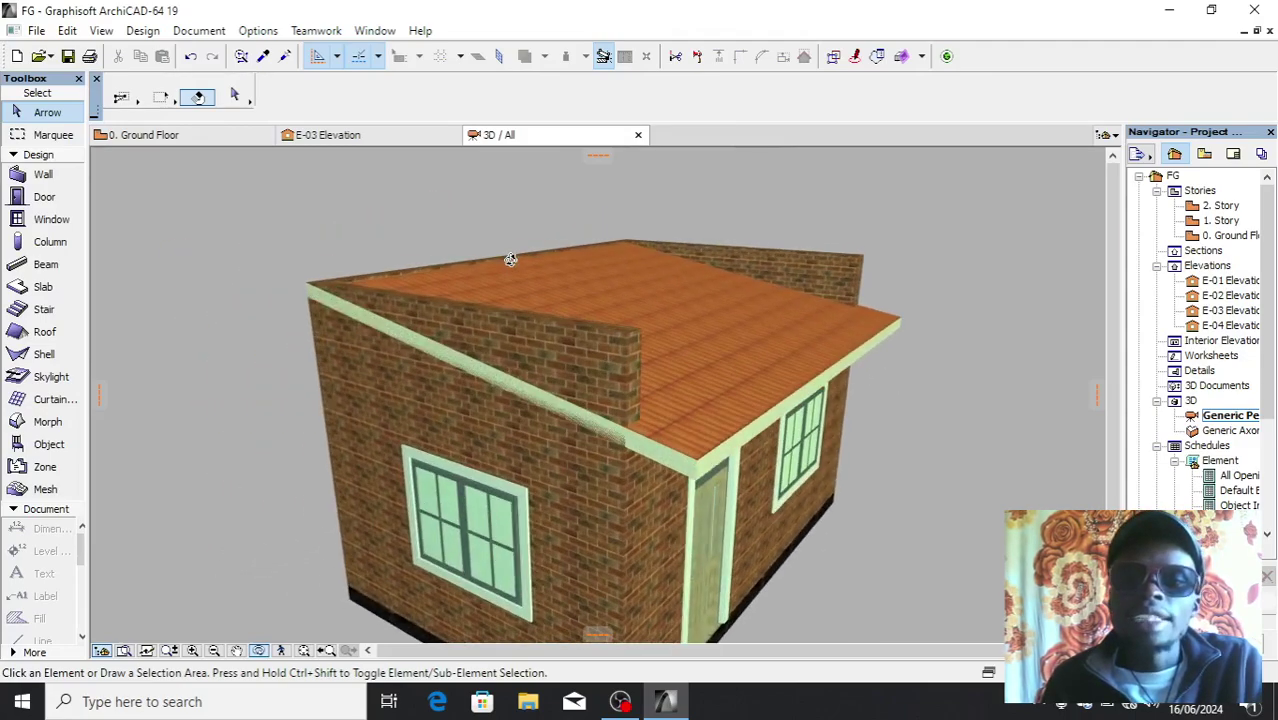
{"action": "left_click_drag", "start_coordinate": [497, 305], "coordinate": [657, 333]}
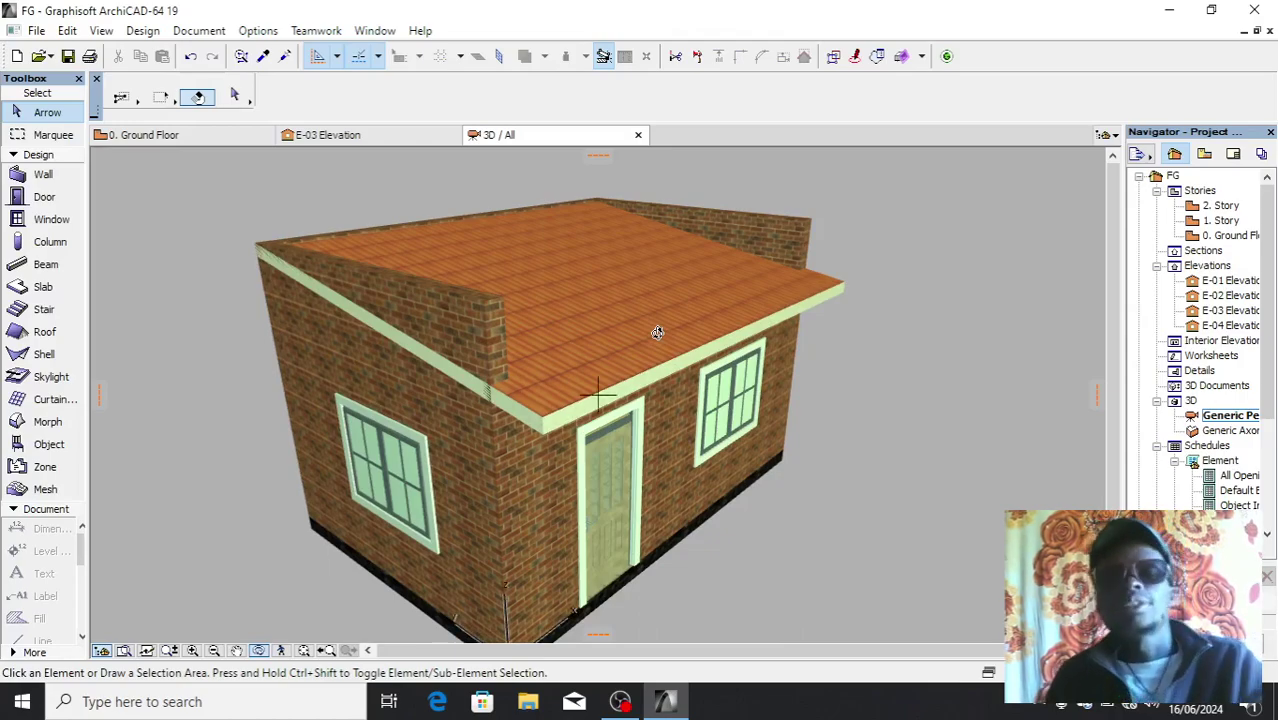
{"action": "scroll", "coordinate": [515, 360], "scroll_direction": "down", "scroll_amount": 3}
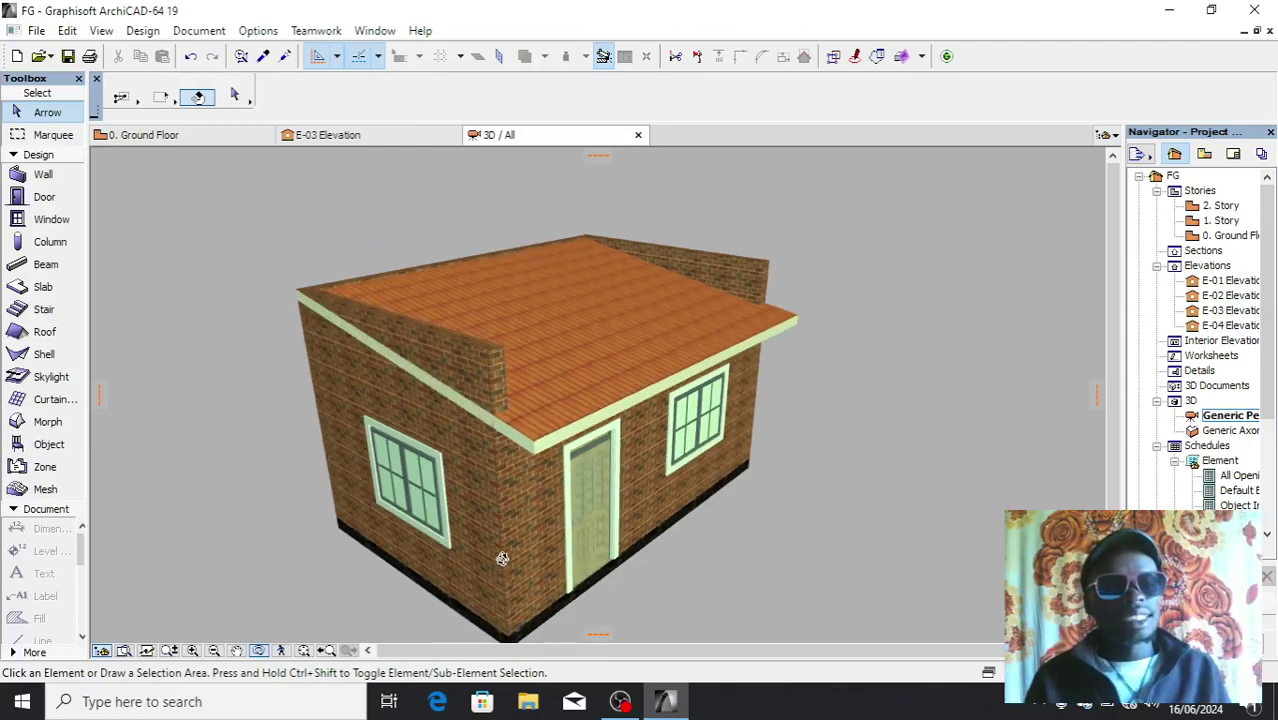
{"action": "middle_click_drag", "start_coordinate": [693, 545], "coordinate": [632, 549], "text": "shift"}
{"action": "scroll", "coordinate": [632, 550], "scroll_direction": "up", "scroll_amount": 1}
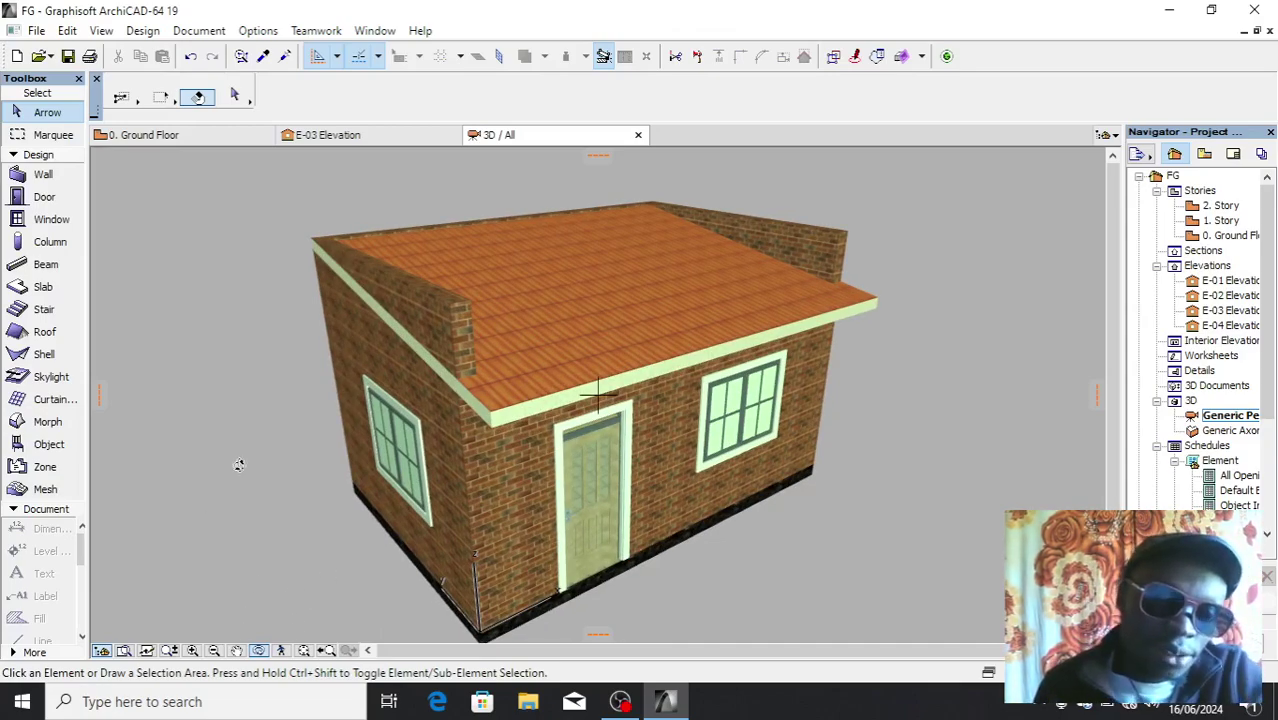
{"action": "left_click", "coordinate": [258, 651]}
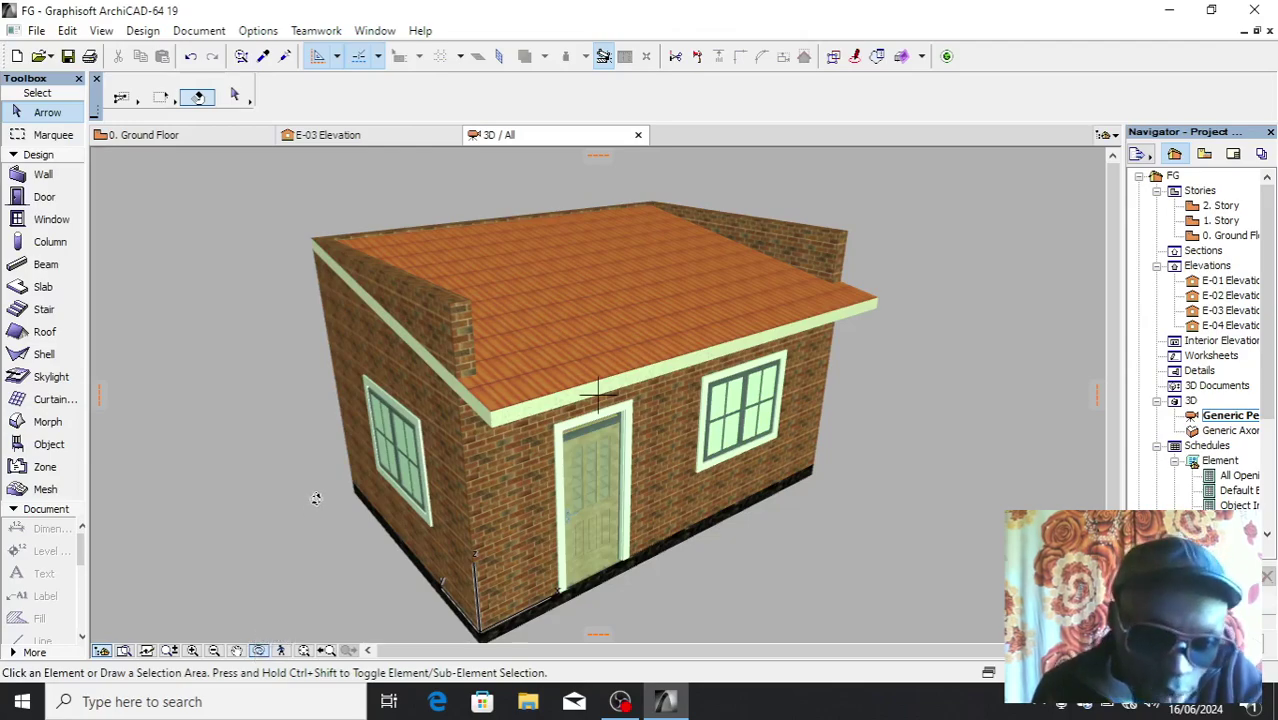
{"action": "left_click", "coordinate": [258, 650]}
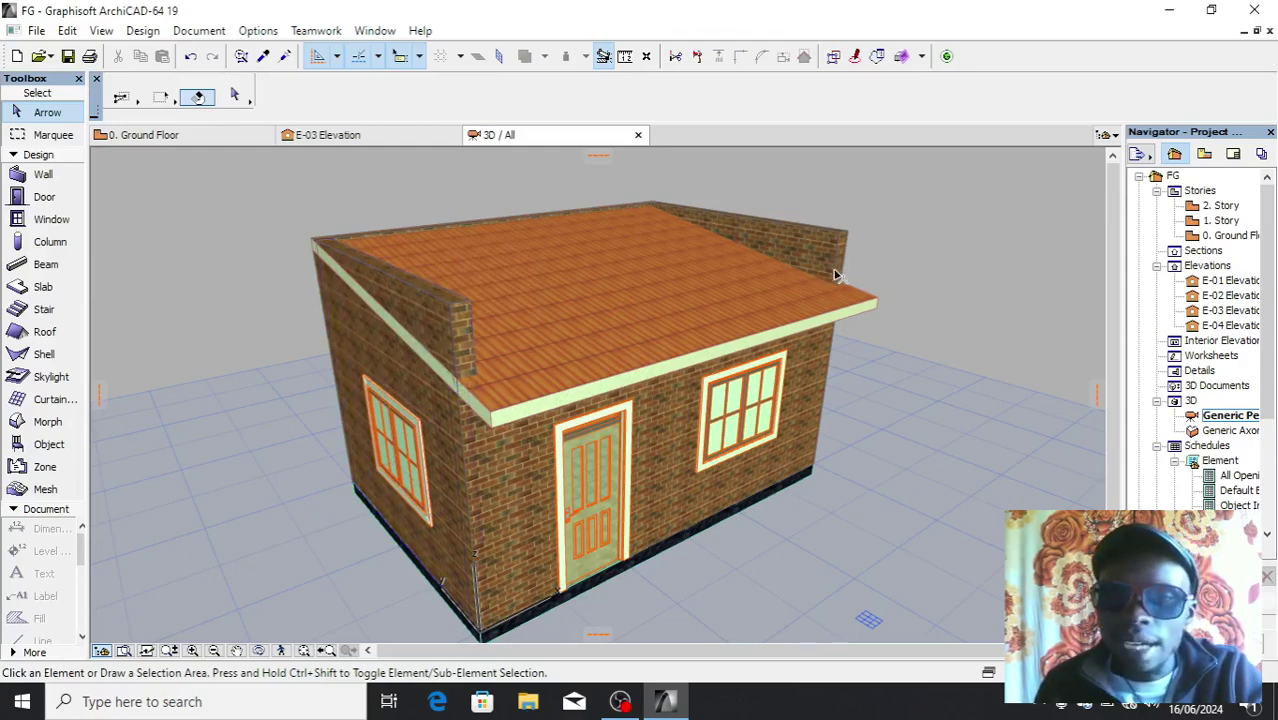
Trim the two side walls to the sloping roof, using the roof from the current selection, and clear the selection.
{"action": "left_click", "coordinate": [391, 372]}
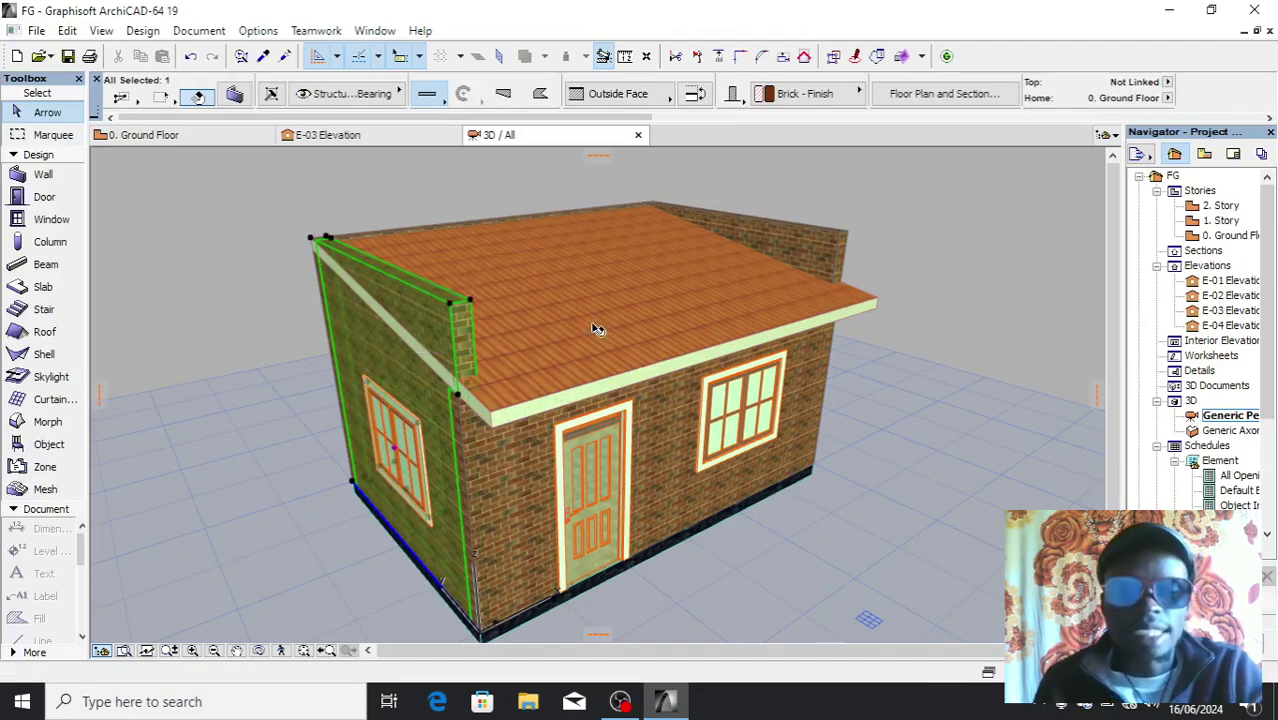
{"action": "left_click", "coordinate": [816, 248], "text": "shift"}
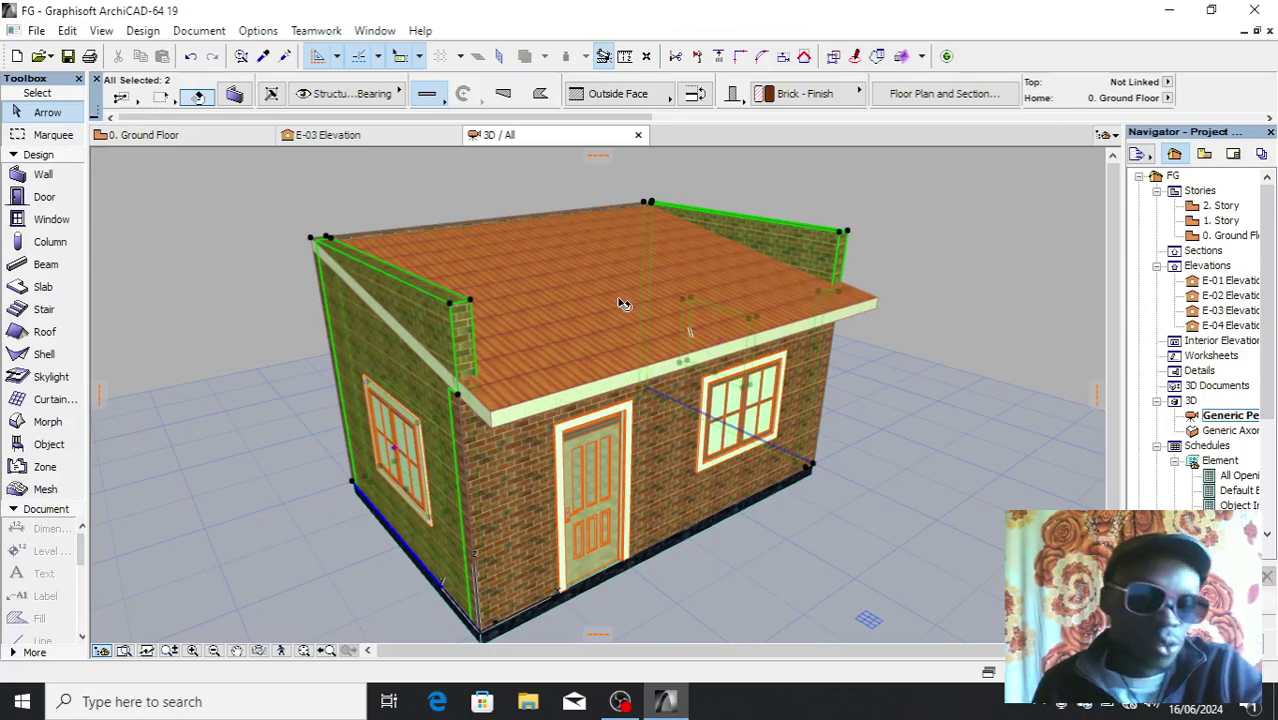
{"action": "left_click", "coordinate": [549, 355], "text": "shift"}
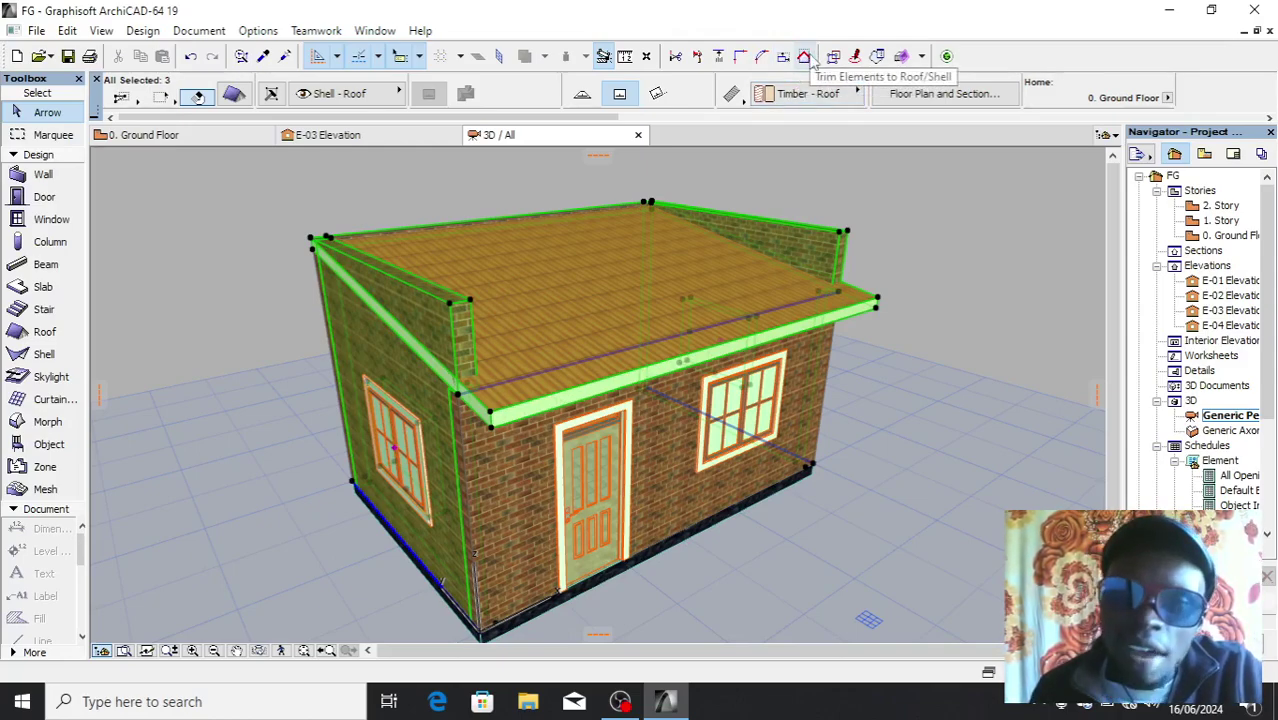
{"action": "left_click", "coordinate": [805, 57]}
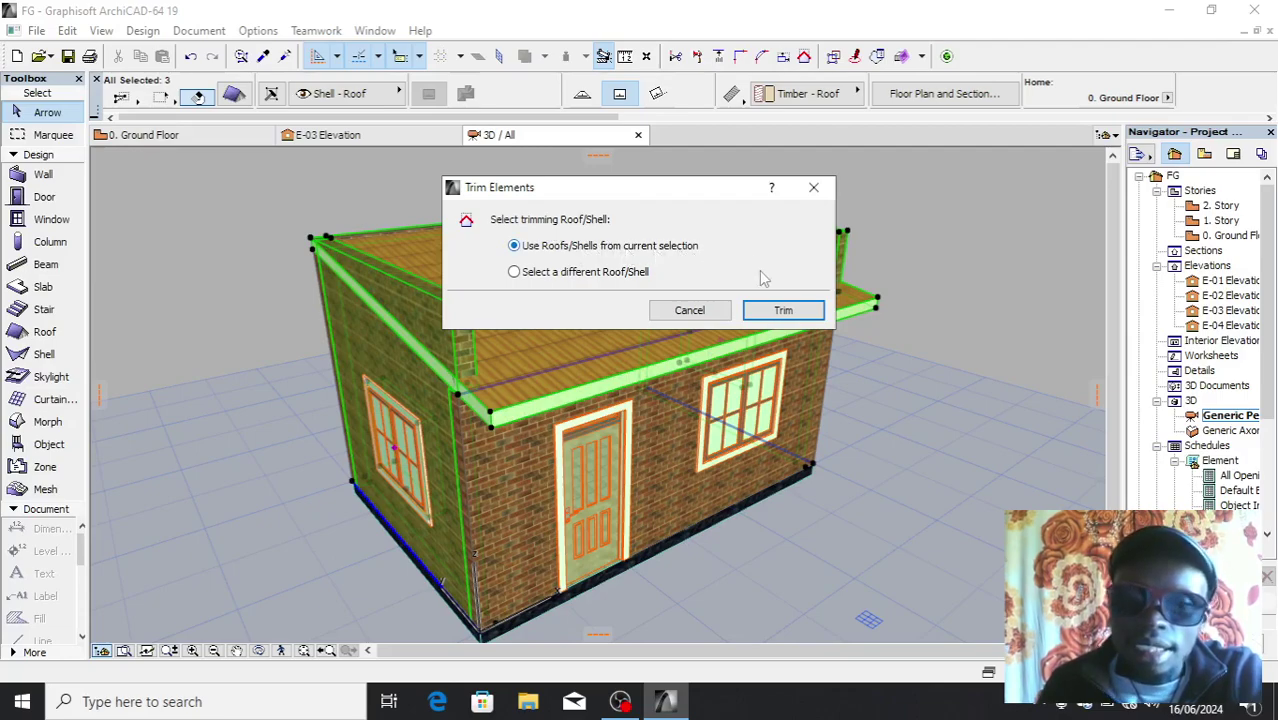
{"action": "left_click", "coordinate": [783, 311]}
{"action": "left_click", "coordinate": [895, 278]}
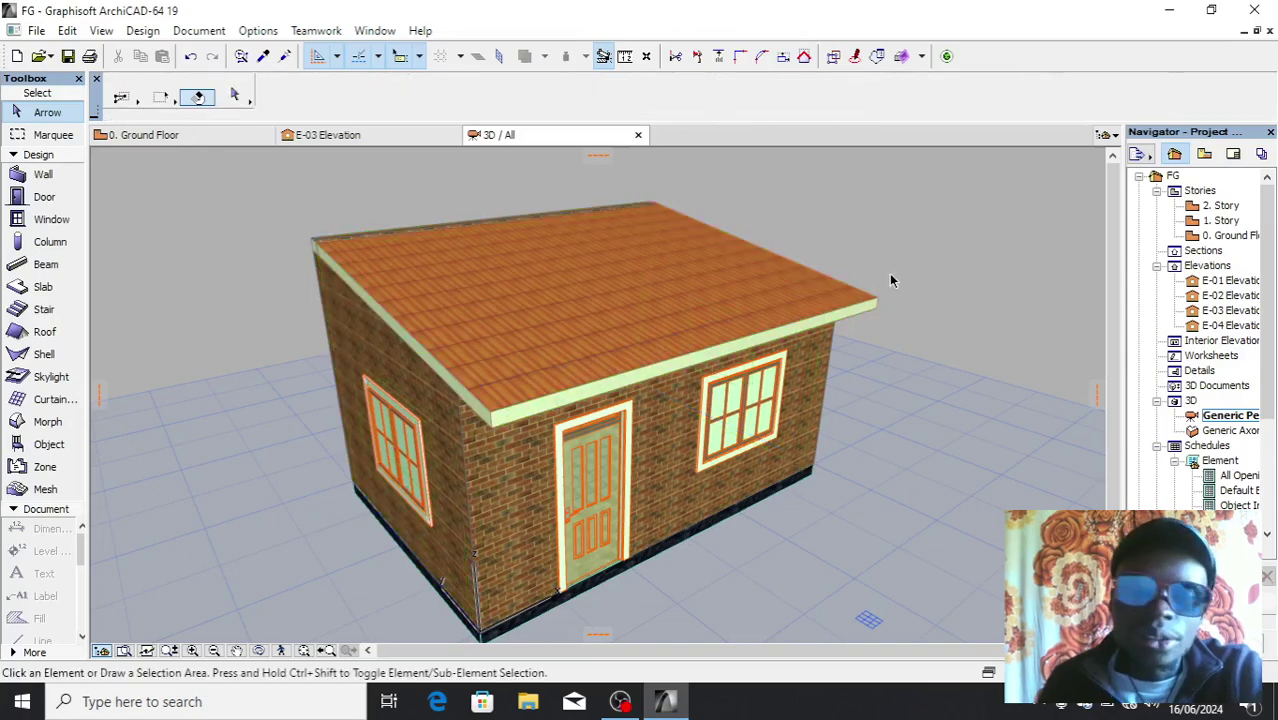
Trim the rear wall to the sloping roof in the 3D view, and clear the selection.
{"action": "left_click", "coordinate": [258, 651]}
{"action": "left_click_drag", "start_coordinate": [334, 528], "coordinate": [608, 333]}
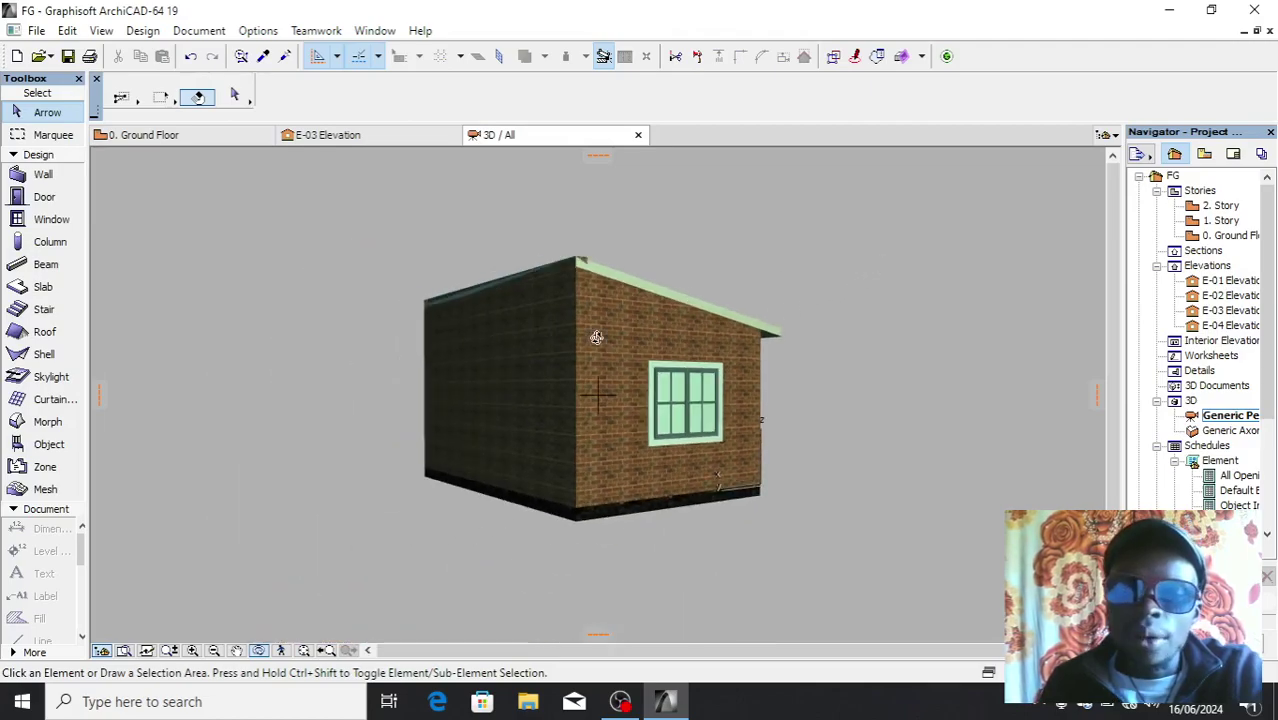
{"action": "left_click_drag", "start_coordinate": [570, 273], "coordinate": [611, 225]}
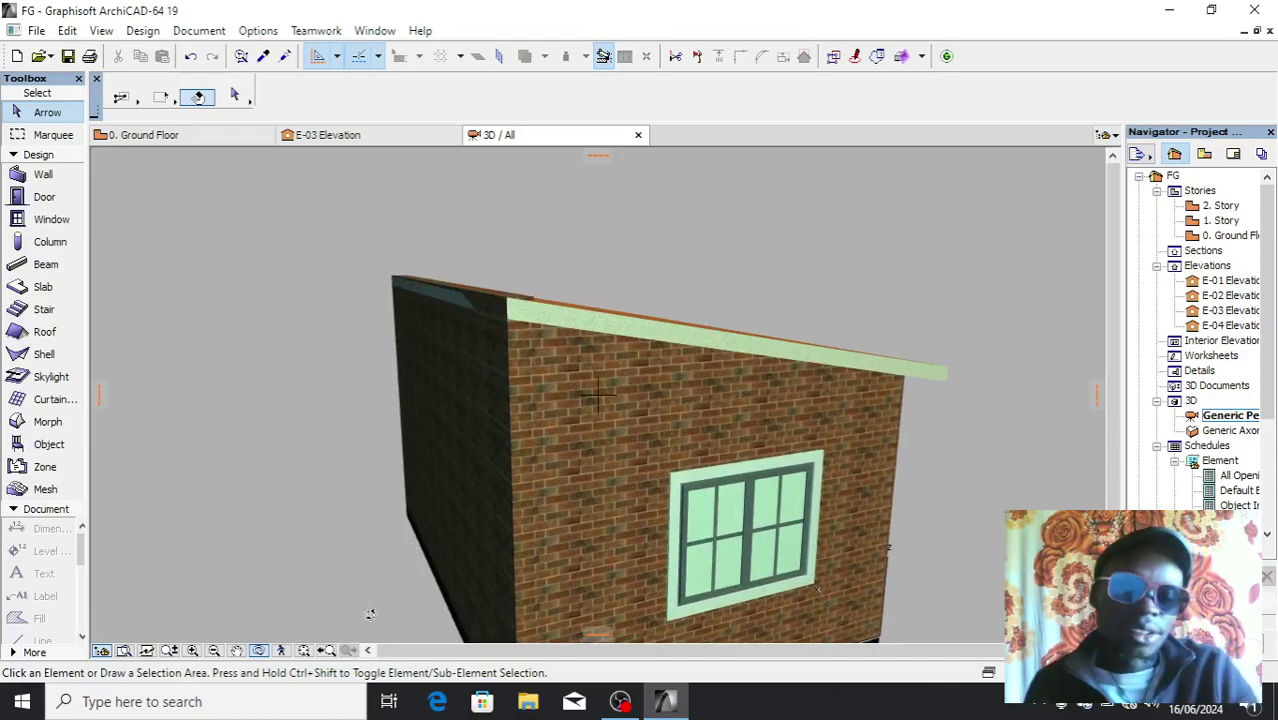
{"action": "left_click_drag", "start_coordinate": [434, 539], "coordinate": [454, 546]}
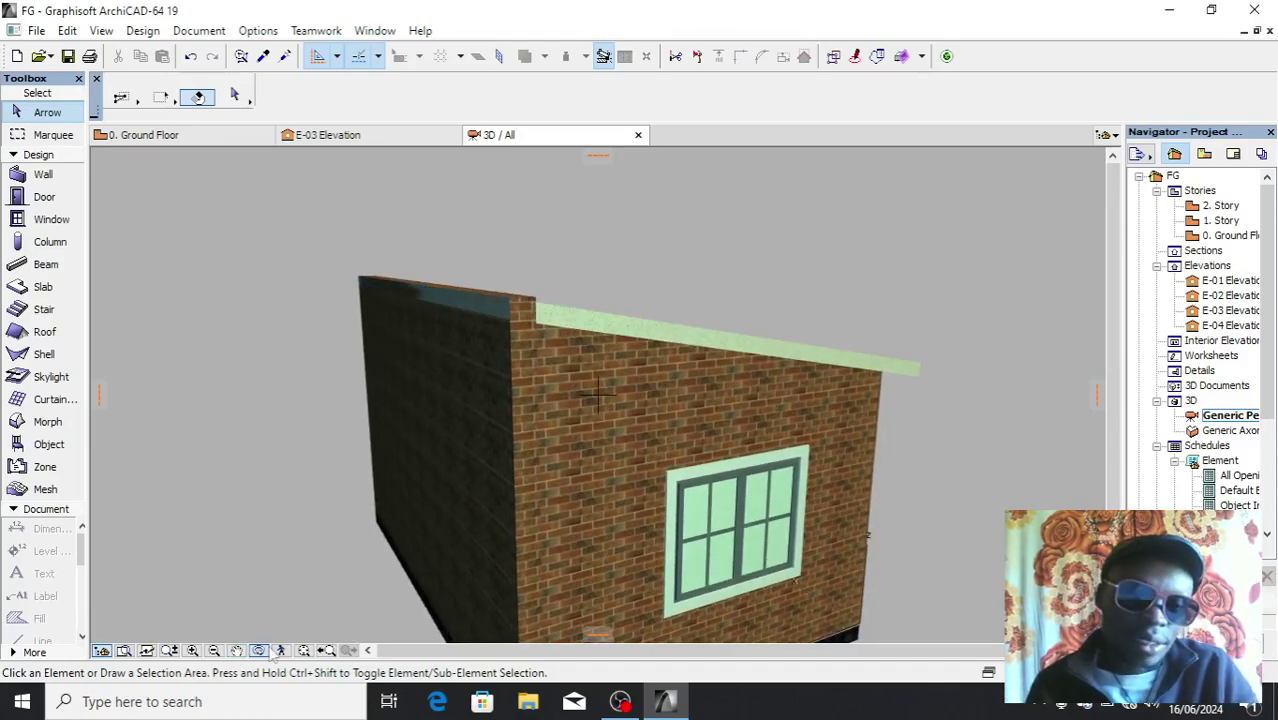
{"action": "left_click", "coordinate": [466, 417]}
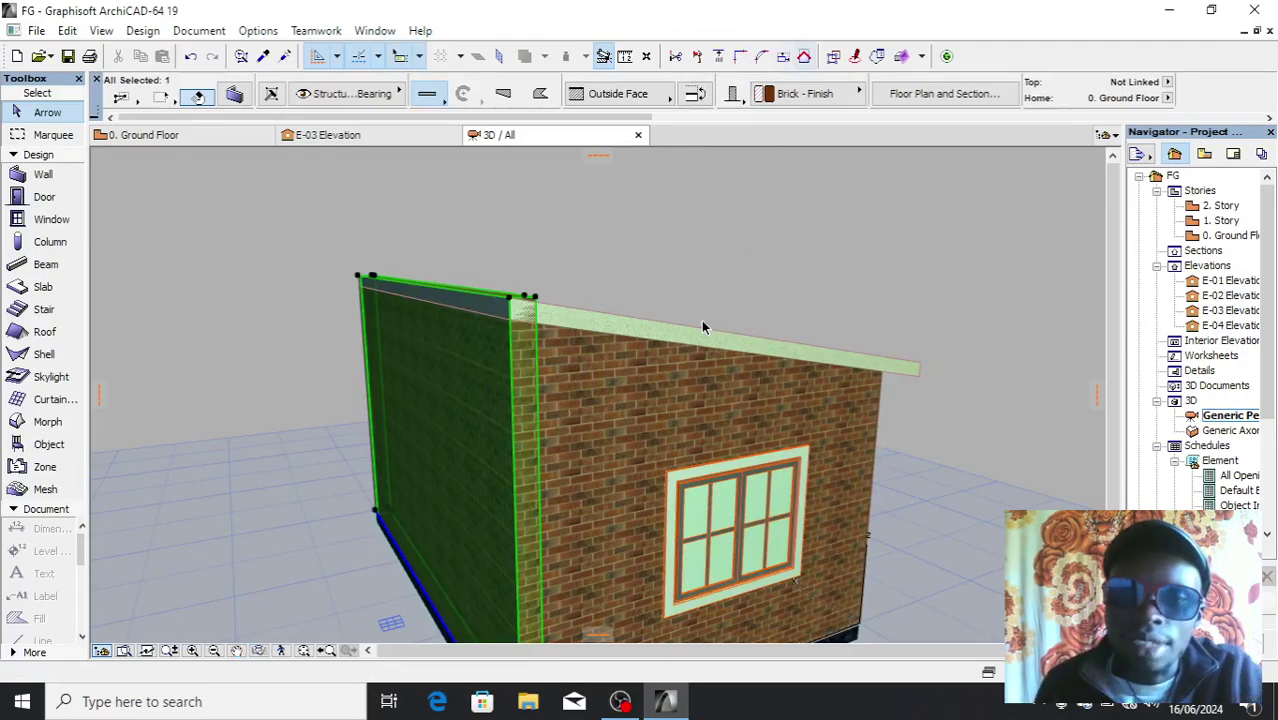
{"action": "left_click", "coordinate": [622, 312], "text": "shift"}
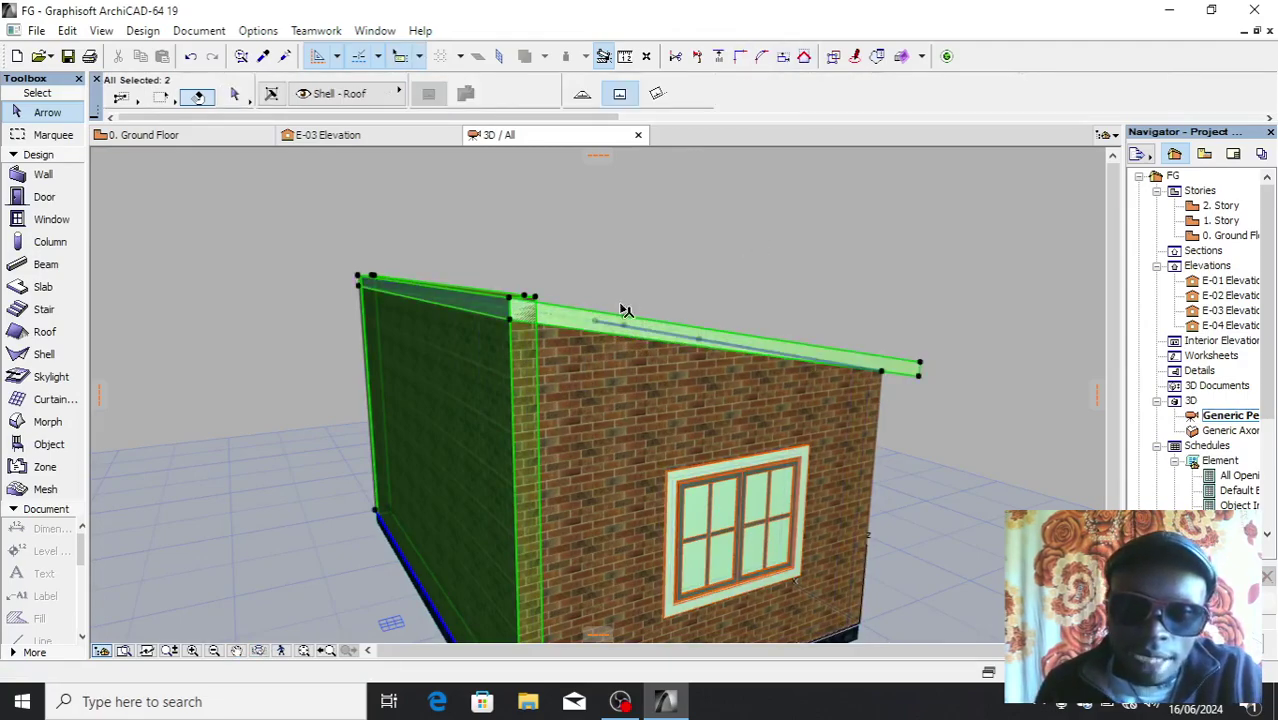
{"action": "left_click", "coordinate": [803, 57]}
{"action": "left_click", "coordinate": [790, 312]}
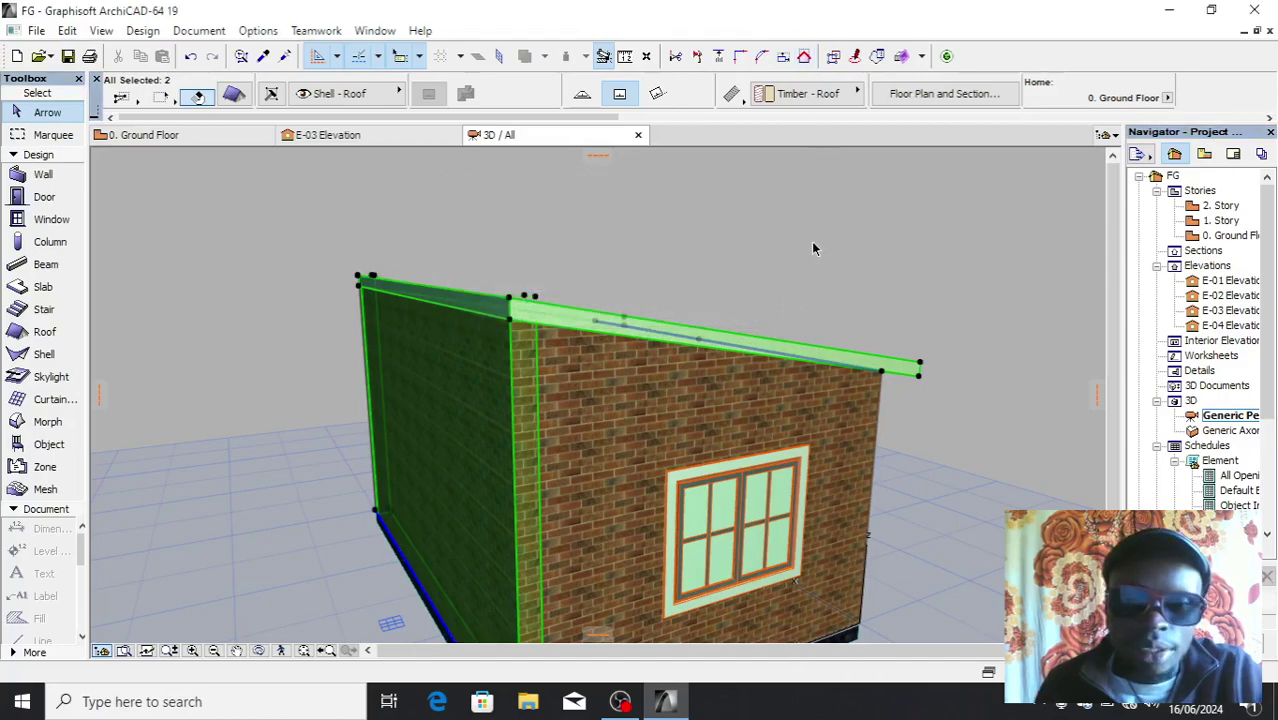
{"action": "left_click", "coordinate": [743, 251]}
Orbit around the house to examine the trimmed walls and roof from the window side round to the front.
{"action": "middle_click_drag", "start_coordinate": [279, 424], "coordinate": [323, 330], "text": "shift"}
{"action": "middle_click_drag", "start_coordinate": [871, 346], "coordinate": [687, 351], "text": "shift"}
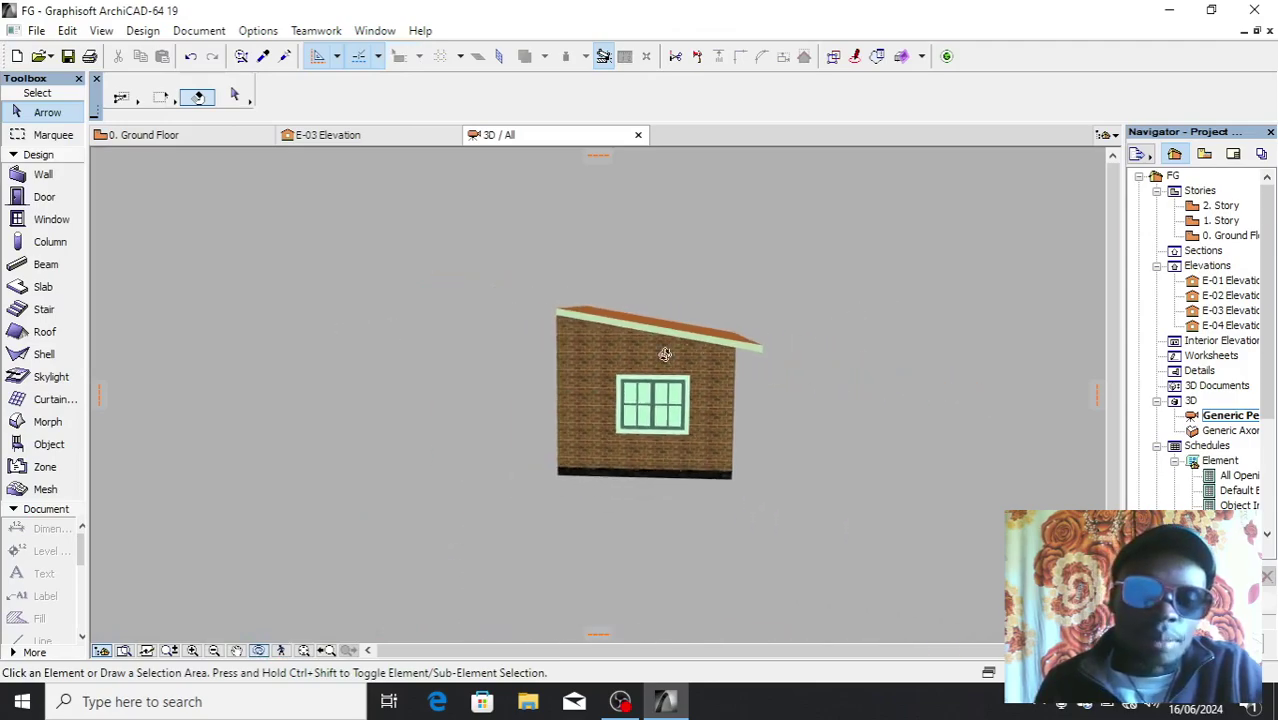
{"action": "middle_click_drag", "start_coordinate": [661, 443], "coordinate": [894, 399], "text": "shift"}
{"action": "middle_click_drag", "start_coordinate": [475, 427], "coordinate": [842, 463], "text": "shift"}
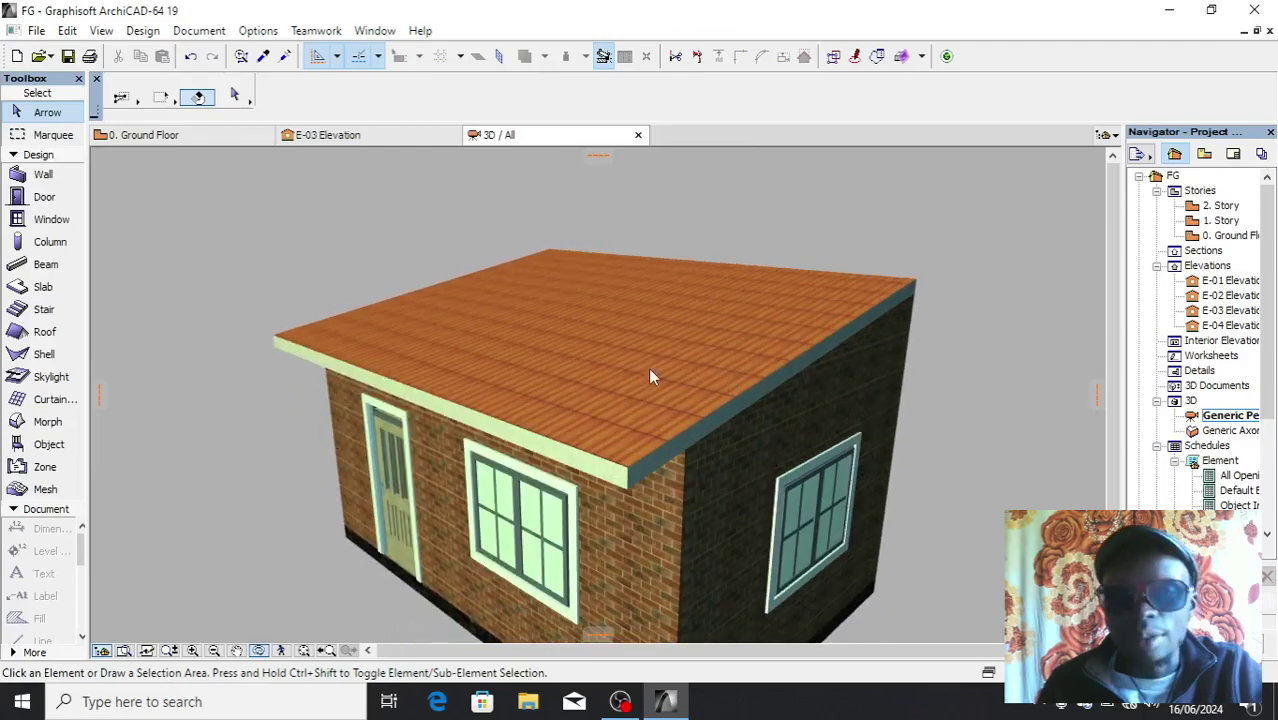
{"action": "scroll", "coordinate": [651, 381], "scroll_direction": "down", "scroll_amount": 2}
{"action": "middle_click_drag", "start_coordinate": [505, 540], "coordinate": [707, 508], "text": "shift"}
{"action": "scroll", "coordinate": [707, 508], "scroll_direction": "up", "scroll_amount": 1}
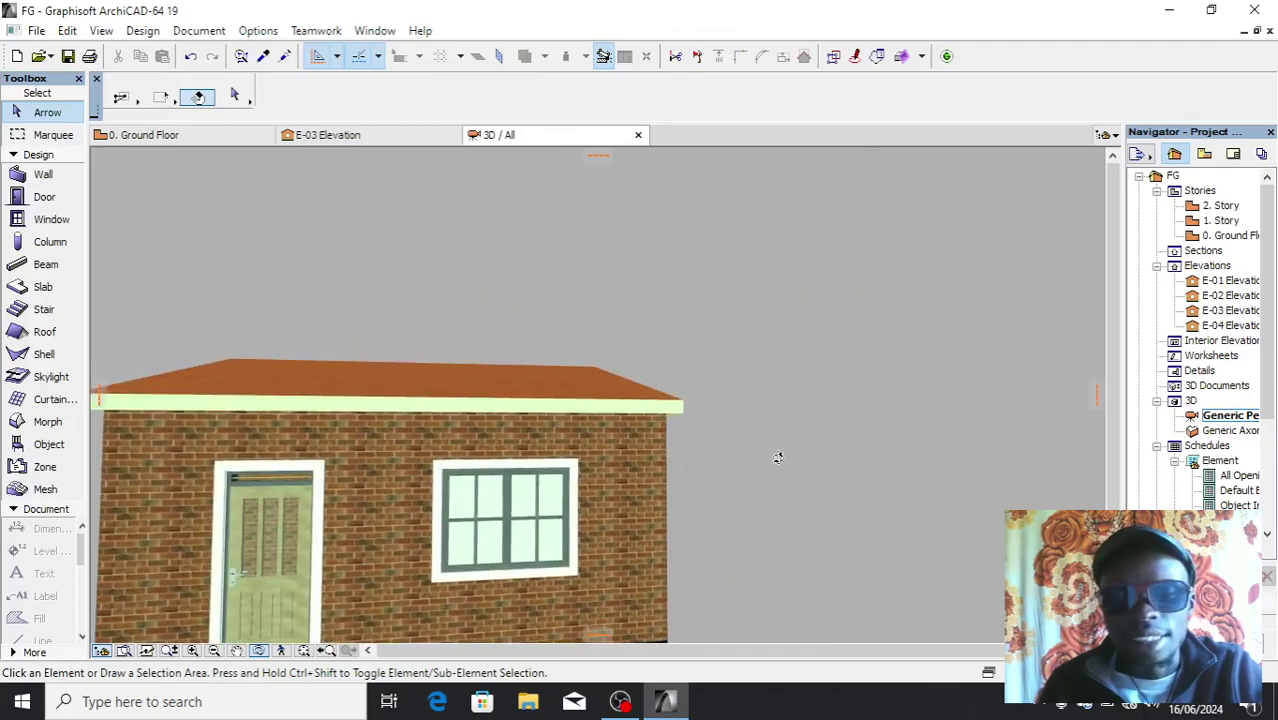
Inspect the upper part of the front door up close, and return to a full view of the front facade.
{"action": "scroll", "coordinate": [673, 456], "scroll_direction": "down", "scroll_amount": 3}
{"action": "scroll", "coordinate": [375, 484], "scroll_direction": "up", "scroll_amount": 3}
{"action": "middle_click_drag", "start_coordinate": [375, 484], "coordinate": [651, 467], "text": "shift"}
{"action": "scroll", "coordinate": [248, 450], "scroll_direction": "up", "scroll_amount": 3}
{"action": "scroll", "coordinate": [650, 467], "scroll_direction": "up", "scroll_amount": 2}
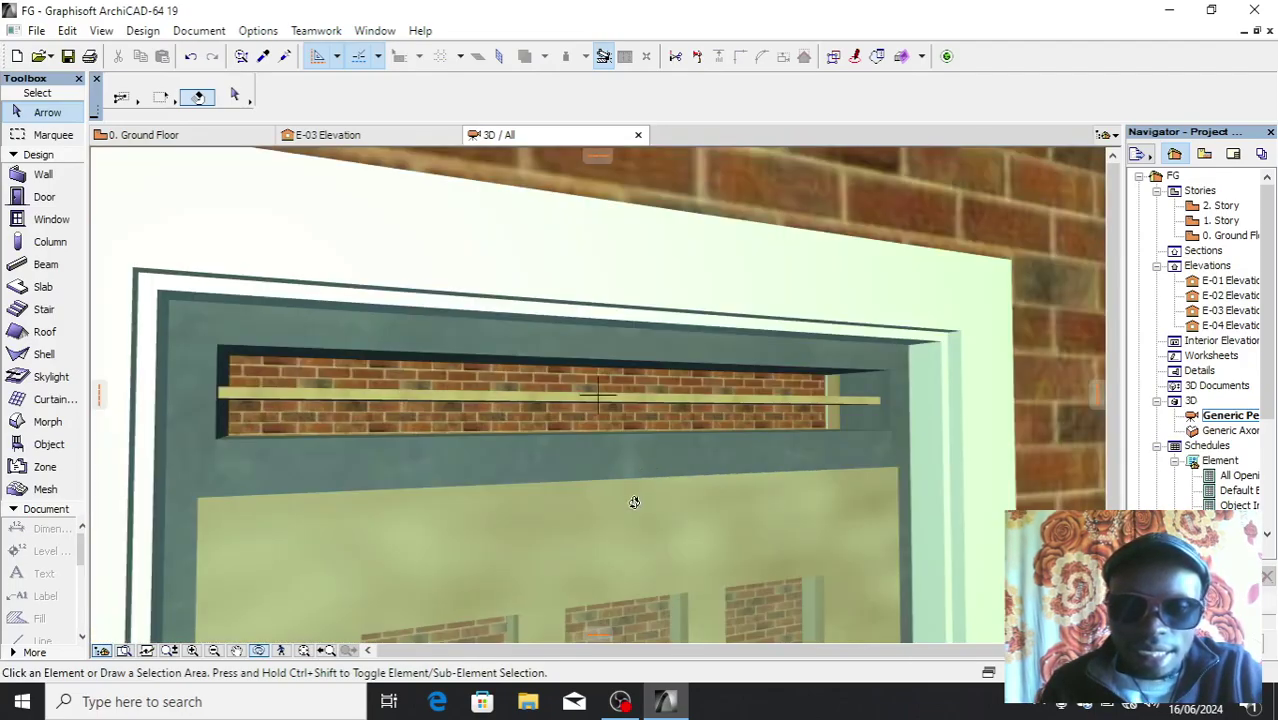
{"action": "scroll", "coordinate": [634, 501], "scroll_direction": "down", "scroll_amount": 5}
{"action": "scroll", "coordinate": [488, 527], "scroll_direction": "down", "scroll_amount": 5}
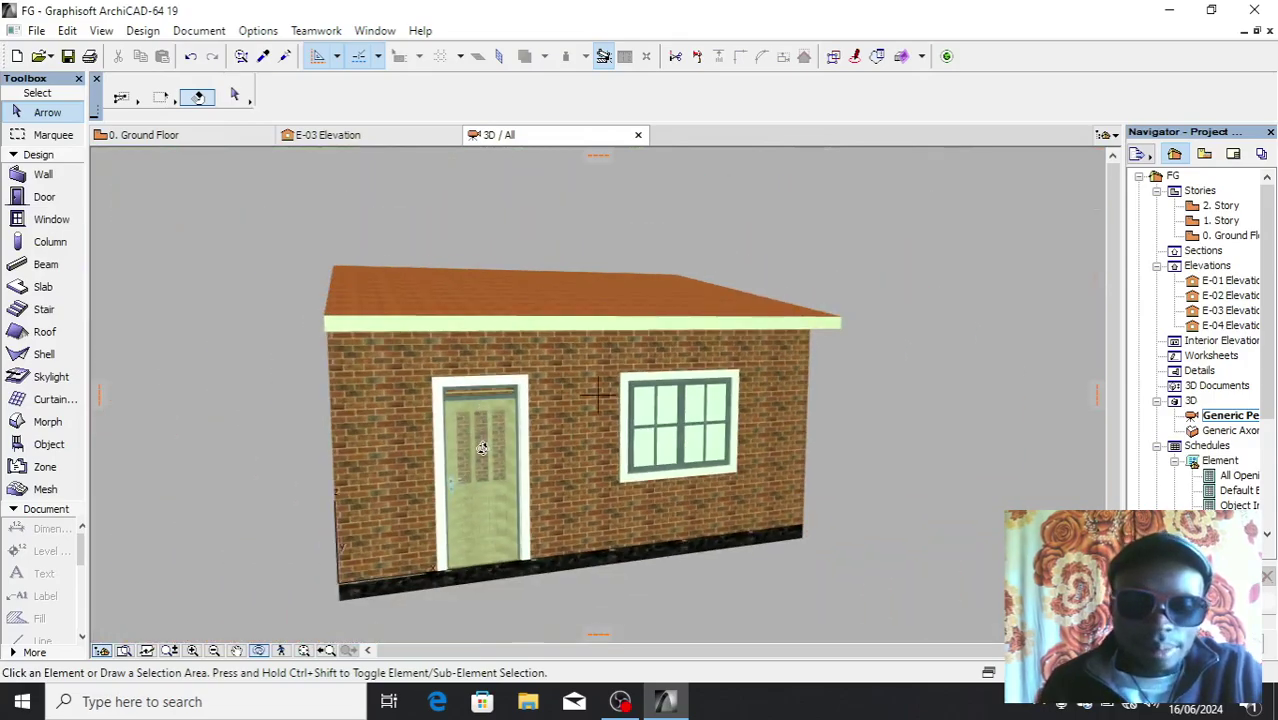
{"action": "scroll", "coordinate": [432, 366], "scroll_direction": "down", "scroll_amount": 2}
{"action": "middle_click_drag", "start_coordinate": [401, 418], "coordinate": [665, 522], "text": "shift"}
View the 0. Ground Floor plan with its dimensions and elevation markers, and show the model in 3D again.
{"action": "double_click", "coordinate": [1228, 235]}
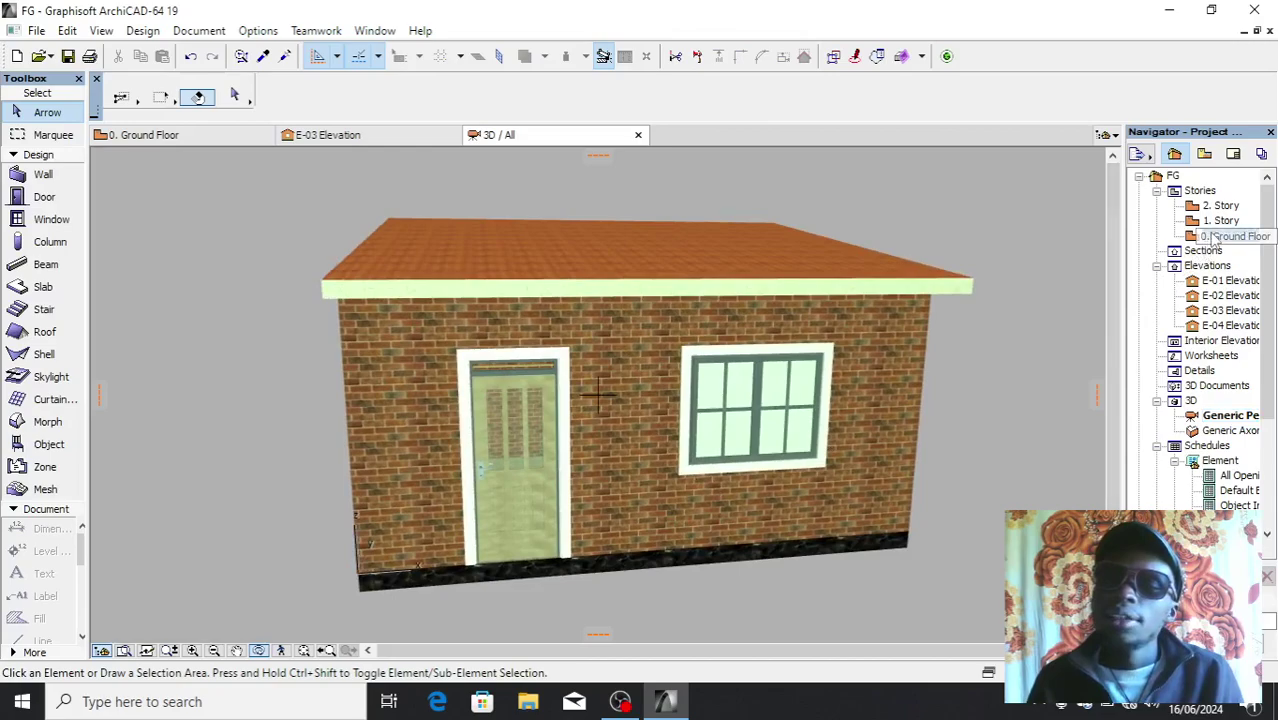
{"action": "scroll", "coordinate": [535, 378], "scroll_direction": "up", "scroll_amount": 3}
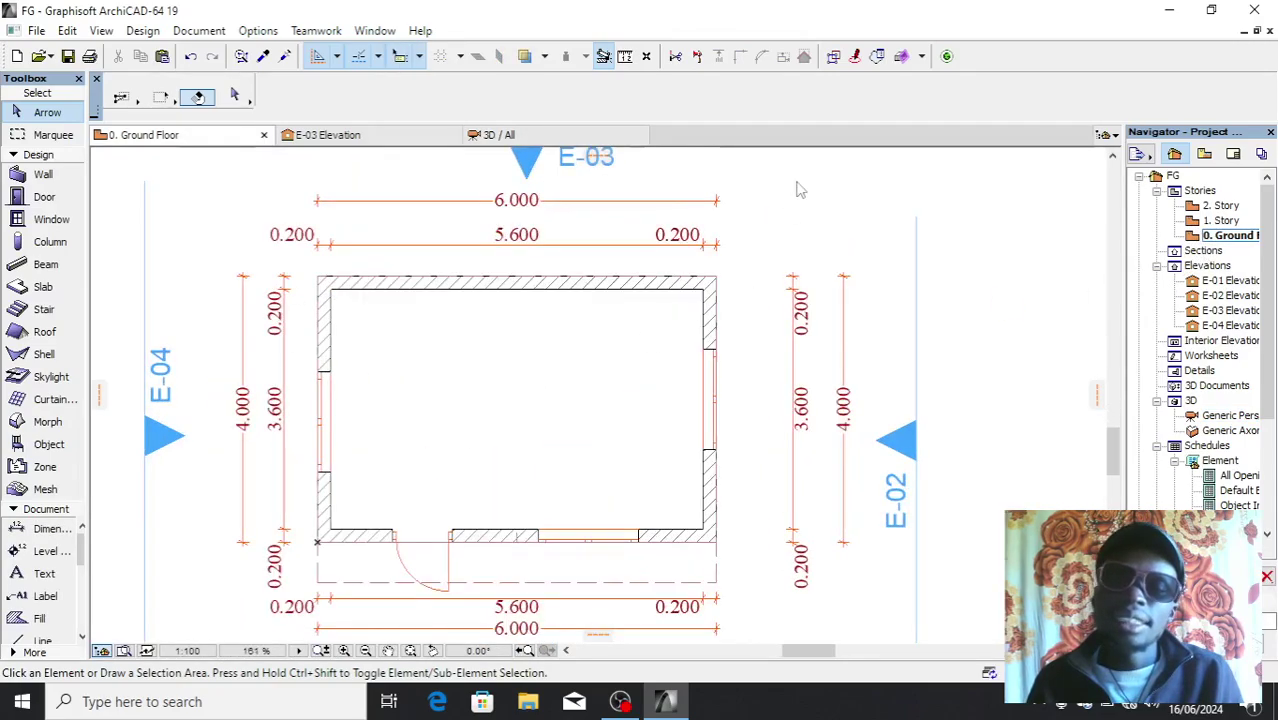
{"action": "right_click", "coordinate": [797, 185]}
{"action": "left_click", "coordinate": [903, 458]}
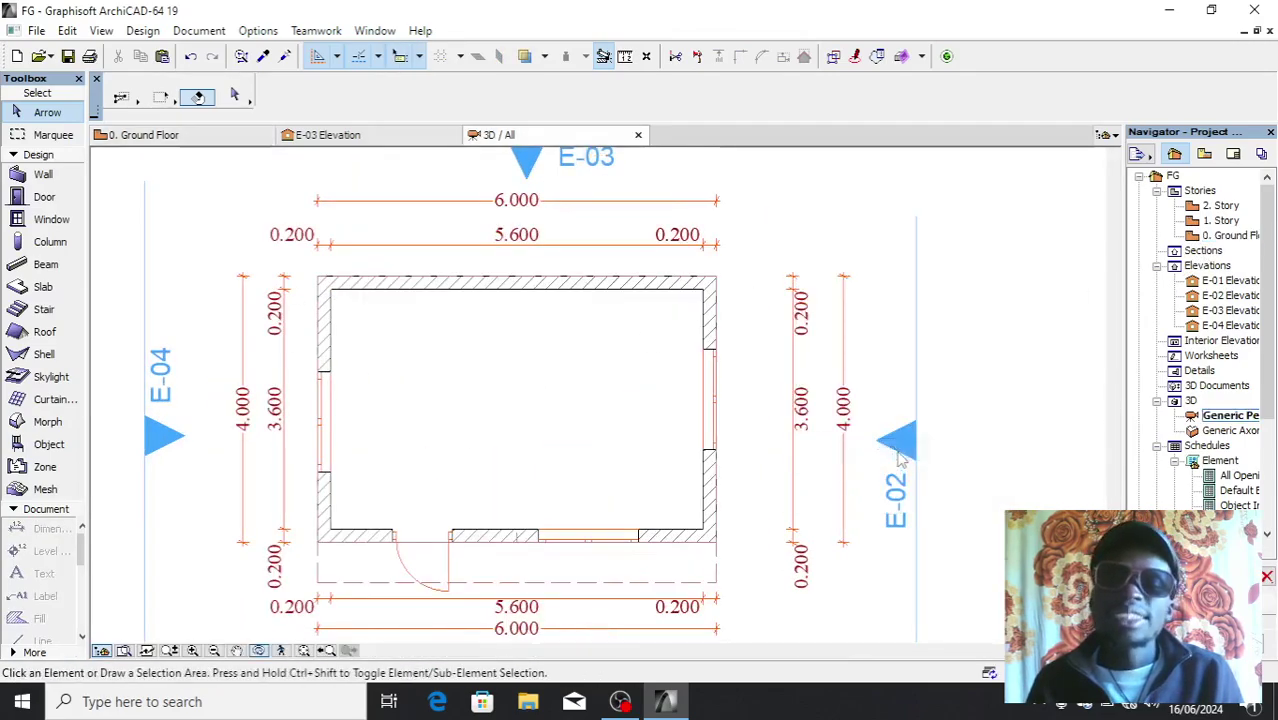
Examine the front facade, roof overhang and adjoining side wall of the house from several angles in 3D.
{"action": "scroll", "coordinate": [422, 300], "scroll_direction": "up", "scroll_amount": 5}
{"action": "scroll", "coordinate": [322, 376], "scroll_direction": "down", "scroll_amount": 3}
{"action": "left_click_drag", "start_coordinate": [322, 376], "coordinate": [485, 384]}
{"action": "left_click_drag", "start_coordinate": [347, 327], "coordinate": [261, 275]}
{"action": "scroll", "coordinate": [383, 235], "scroll_direction": "up", "scroll_amount": 3}
{"action": "left_click_drag", "start_coordinate": [576, 310], "coordinate": [539, 358]}
{"action": "left_click_drag", "start_coordinate": [551, 424], "coordinate": [402, 418]}
{"action": "scroll", "coordinate": [966, 358], "scroll_direction": "up", "scroll_amount": 2}
{"action": "left_click_drag", "start_coordinate": [964, 357], "coordinate": [820, 378]}
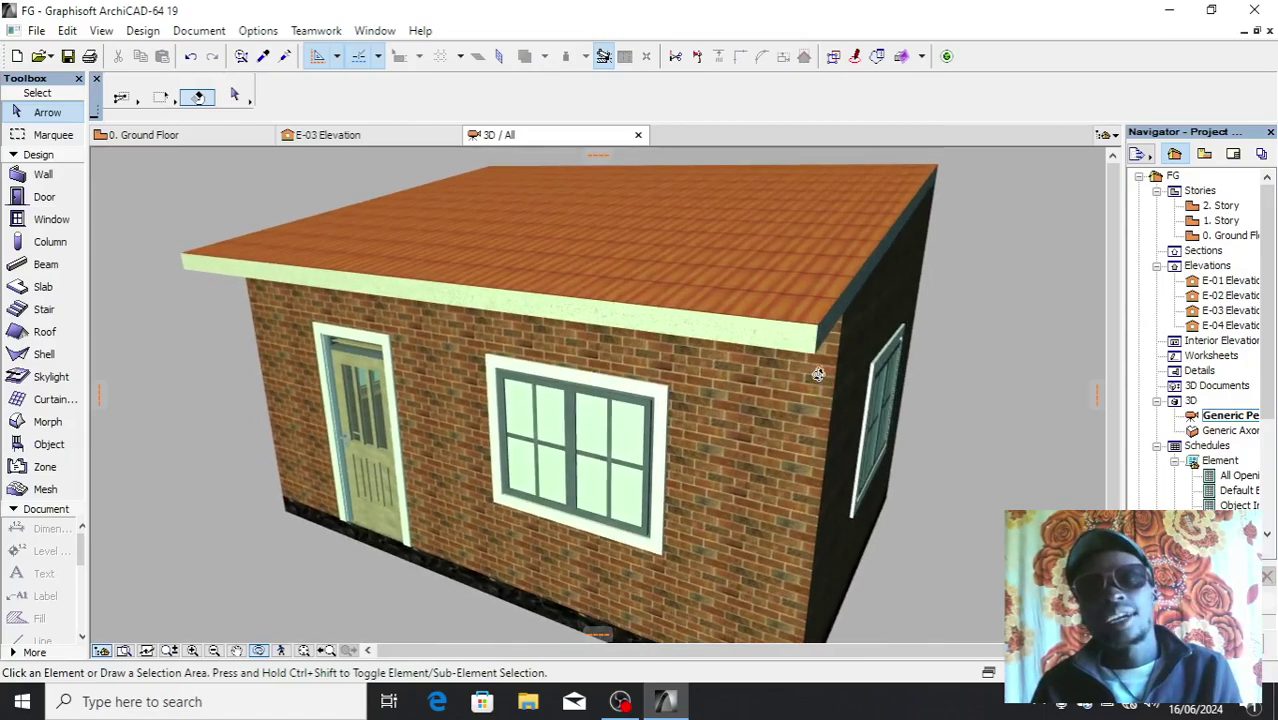
{"action": "scroll", "coordinate": [643, 353], "scroll_direction": "down", "scroll_amount": 2}
{"action": "left_click_drag", "start_coordinate": [465, 399], "coordinate": [621, 267]}
{"action": "scroll", "coordinate": [835, 317], "scroll_direction": "up", "scroll_amount": 3}
{"action": "left_click_drag", "start_coordinate": [376, 315], "coordinate": [323, 269]}
{"action": "scroll", "coordinate": [781, 227], "scroll_direction": "down", "scroll_amount": 3}
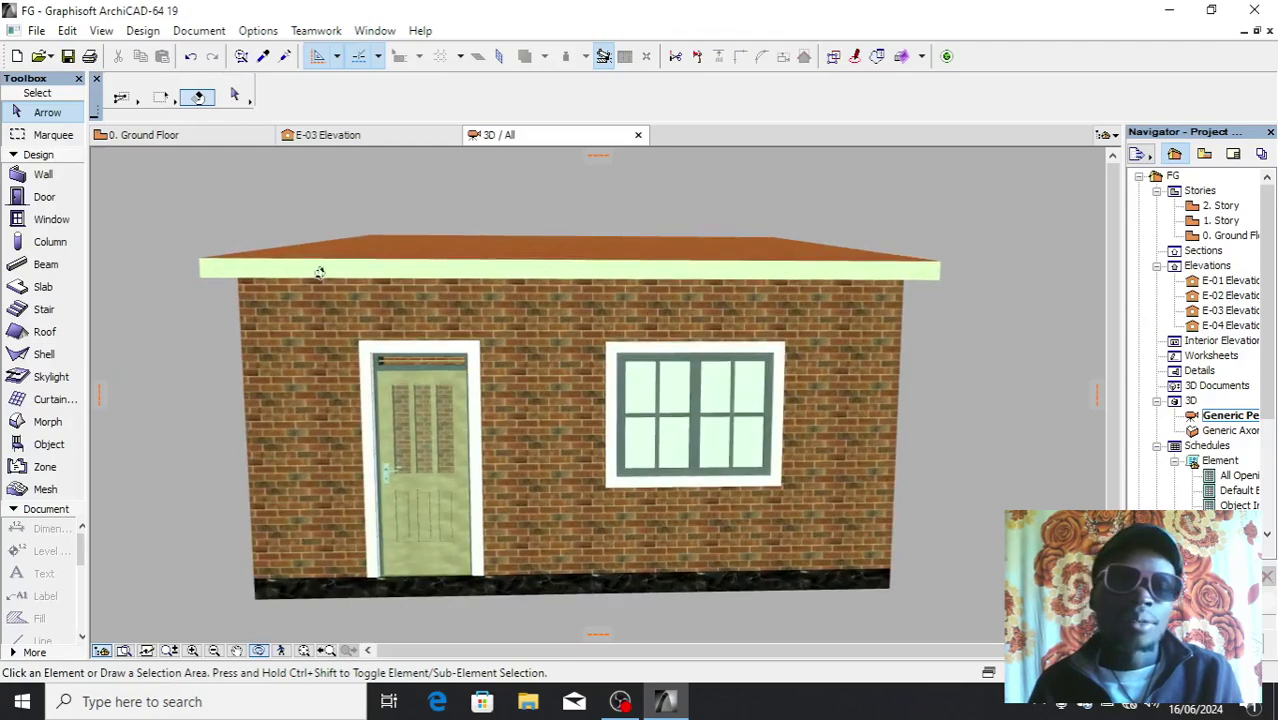
Examine the rear corner of the house, where the rear and window-side walls meet the sloping roof.
{"action": "left_click_drag", "start_coordinate": [268, 312], "coordinate": [538, 315]}
{"action": "scroll", "coordinate": [610, 287], "scroll_direction": "down", "scroll_amount": 2}
{"action": "left_click_drag", "start_coordinate": [272, 281], "coordinate": [622, 348]}
{"action": "left_click_drag", "start_coordinate": [499, 325], "coordinate": [466, 266]}
{"action": "scroll", "coordinate": [610, 320], "scroll_direction": "up", "scroll_amount": 3}
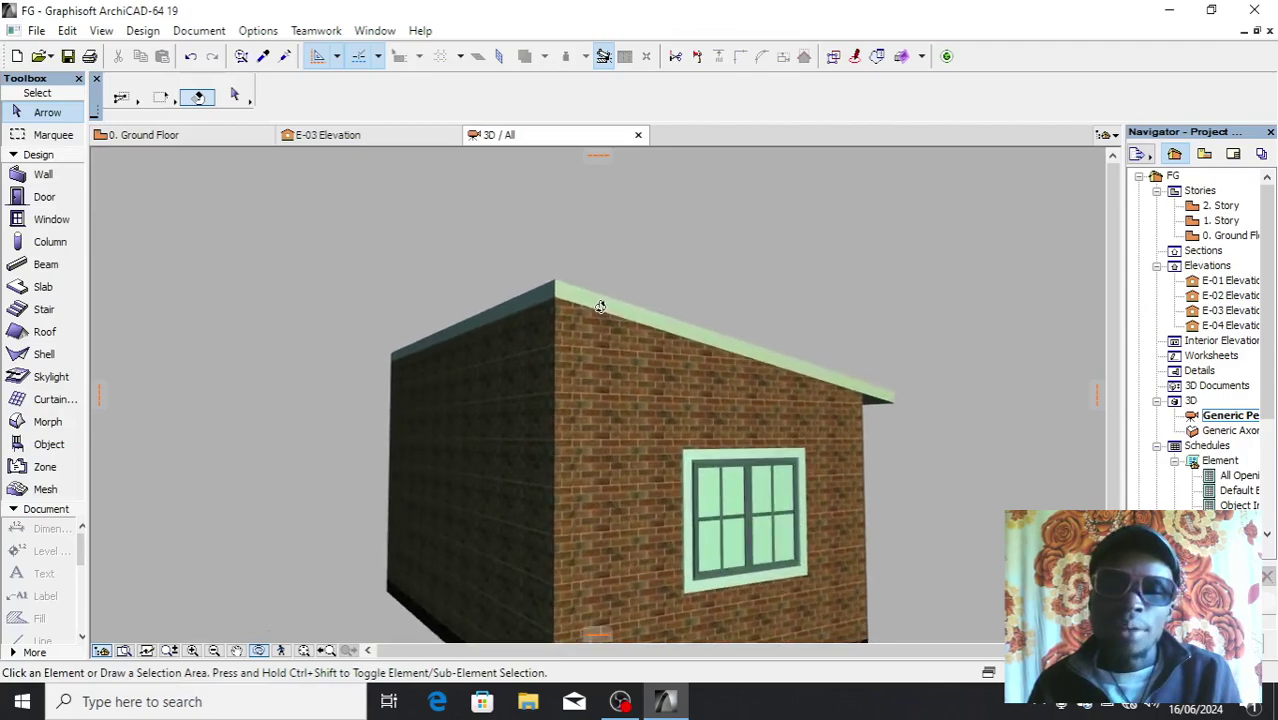
{"action": "left_click_drag", "start_coordinate": [599, 300], "coordinate": [531, 277]}
{"action": "scroll", "coordinate": [522, 274], "scroll_direction": "up", "scroll_amount": 4}
{"action": "scroll", "coordinate": [442, 277], "scroll_direction": "down", "scroll_amount": 5}
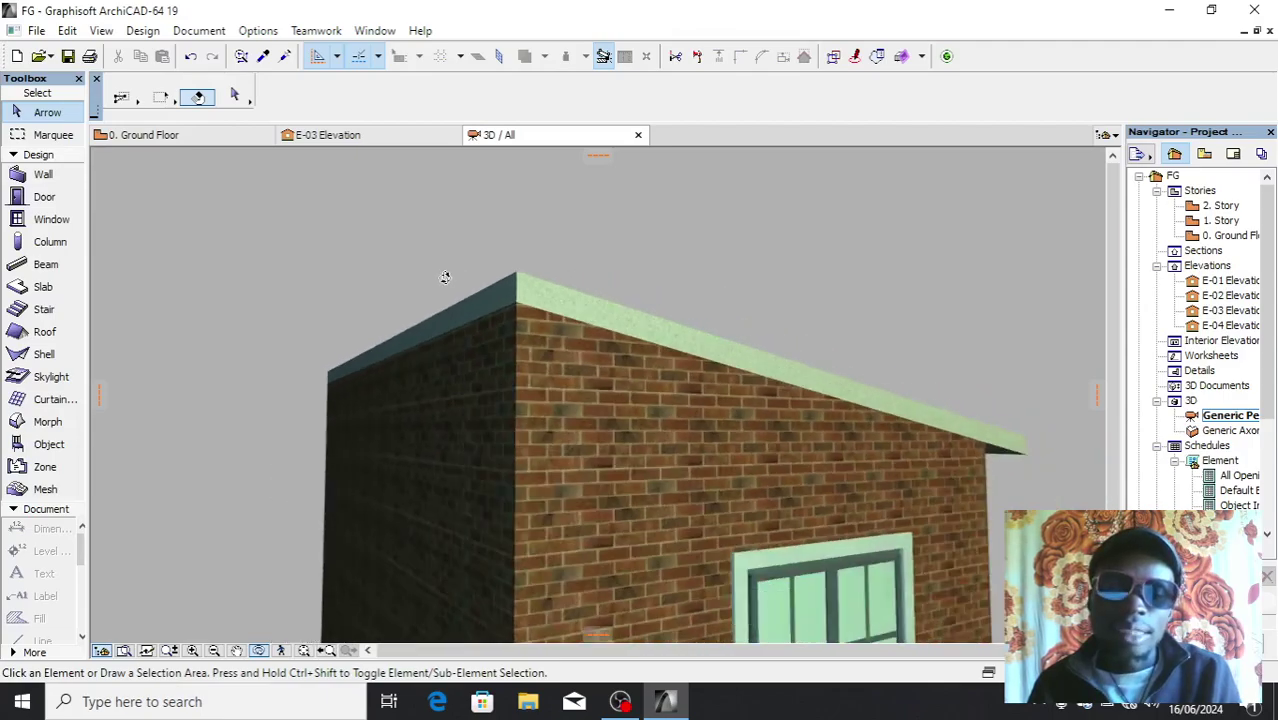
{"action": "left_click_drag", "start_coordinate": [527, 318], "coordinate": [596, 349]}
{"action": "scroll", "coordinate": [554, 342], "scroll_direction": "up", "scroll_amount": 3}
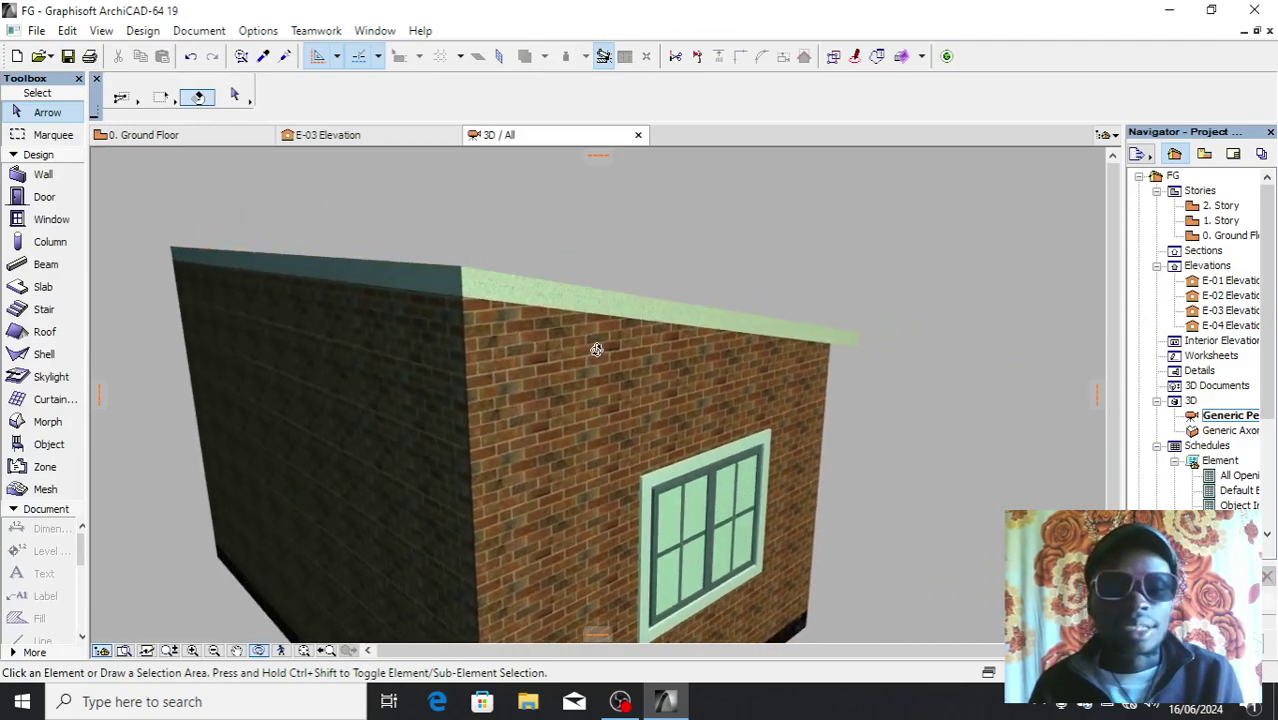
{"action": "left_click_drag", "start_coordinate": [505, 341], "coordinate": [530, 286]}
Examine the full rear wall and the opposite side wall under the roof, and orbit back to the front facade.
{"action": "left_click_drag", "start_coordinate": [273, 274], "coordinate": [611, 292]}
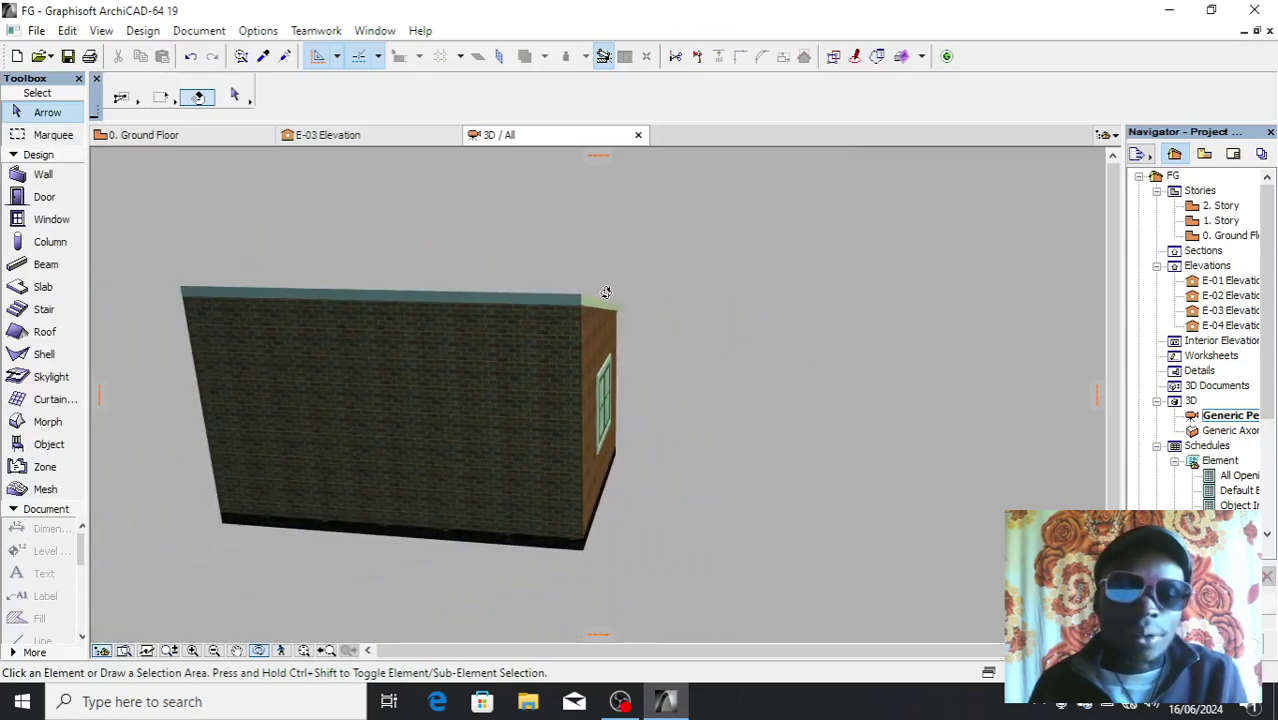
{"action": "left_click_drag", "start_coordinate": [351, 368], "coordinate": [311, 297]}
{"action": "scroll", "coordinate": [308, 300], "scroll_direction": "up", "scroll_amount": 3}
{"action": "left_click_drag", "start_coordinate": [314, 396], "coordinate": [655, 385]}
{"action": "scroll", "coordinate": [690, 376], "scroll_direction": "down", "scroll_amount": 5}
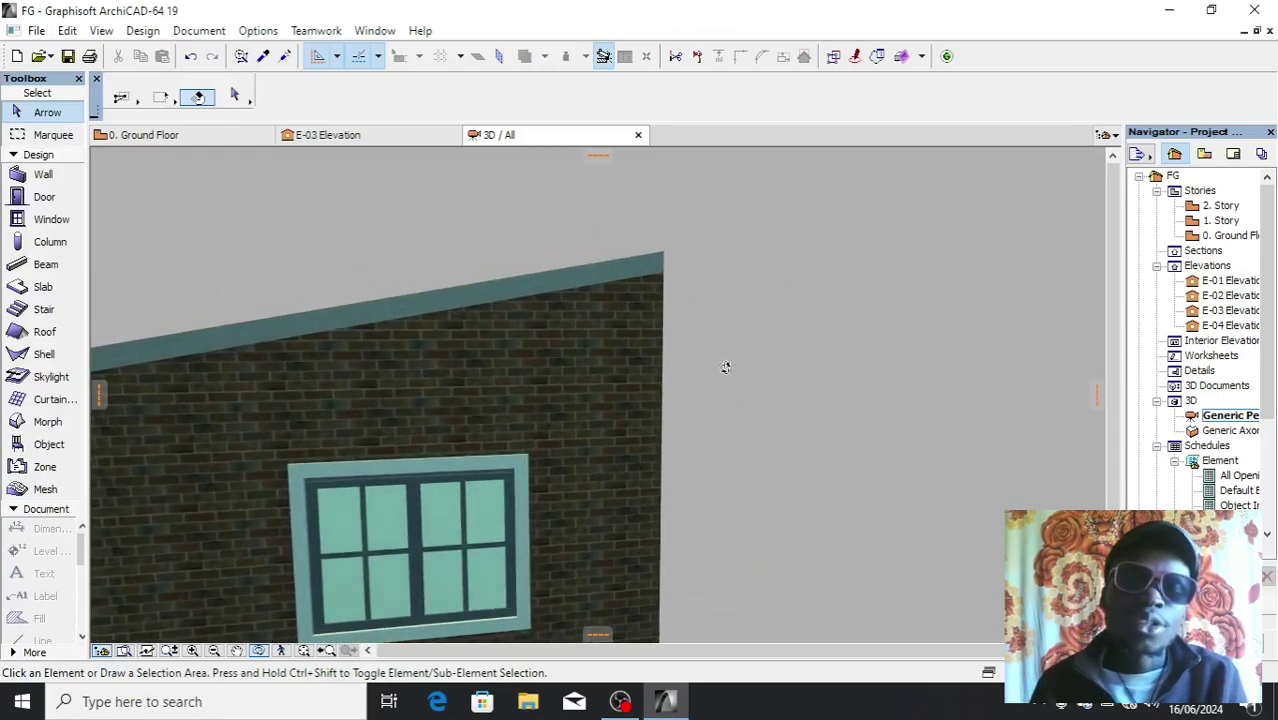
{"action": "left_click_drag", "start_coordinate": [464, 449], "coordinate": [574, 431]}
{"action": "left_click_drag", "start_coordinate": [443, 432], "coordinate": [482, 455]}
{"action": "left_click_drag", "start_coordinate": [611, 357], "coordinate": [259, 448]}
{"action": "scroll", "coordinate": [265, 416], "scroll_direction": "up", "scroll_amount": 3}
{"action": "scroll", "coordinate": [259, 448], "scroll_direction": "up", "scroll_amount": 2}
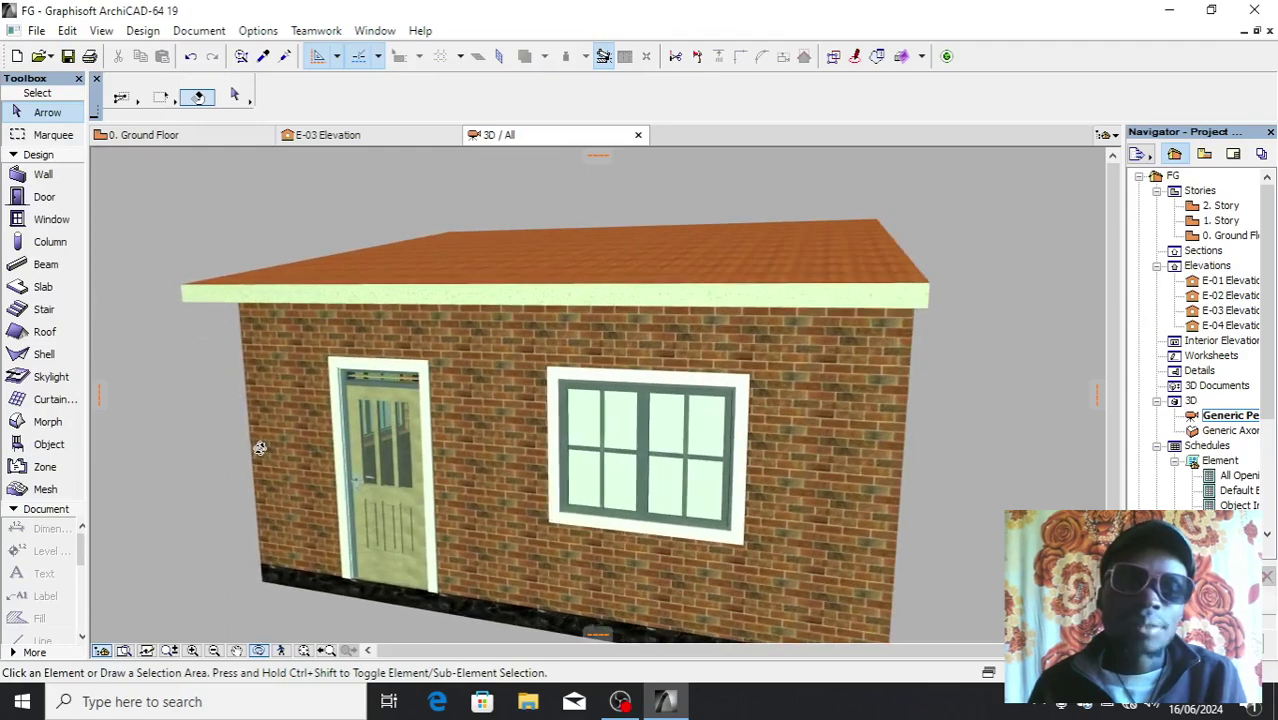